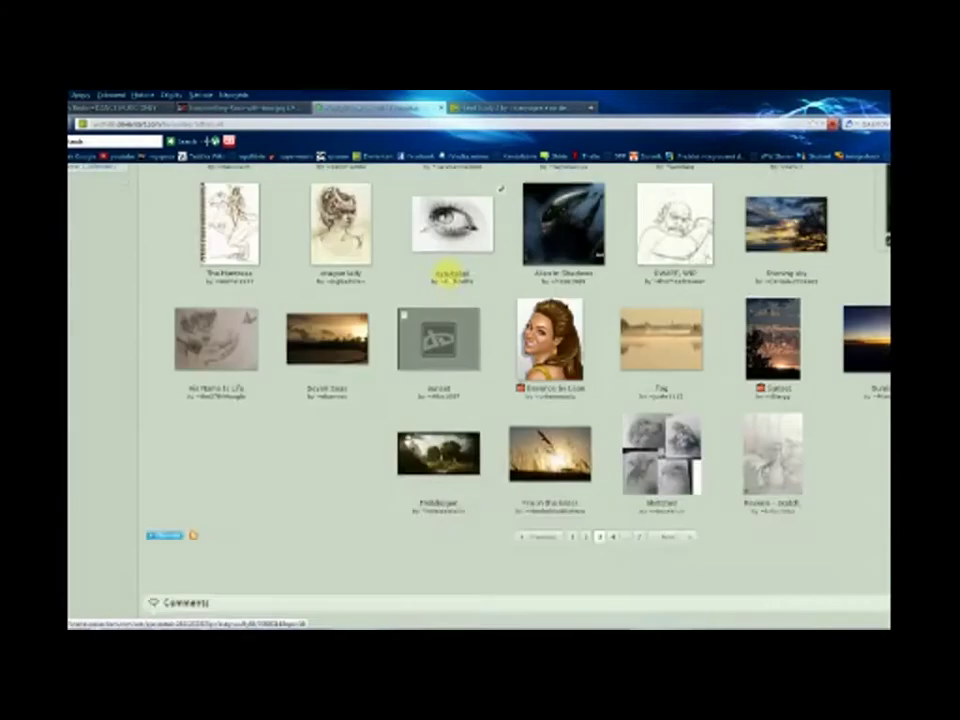
Examine the hand study drawings on deviantART as references for the archer's hands and return to the sketch.
scroll(444, 274, "up", 3)
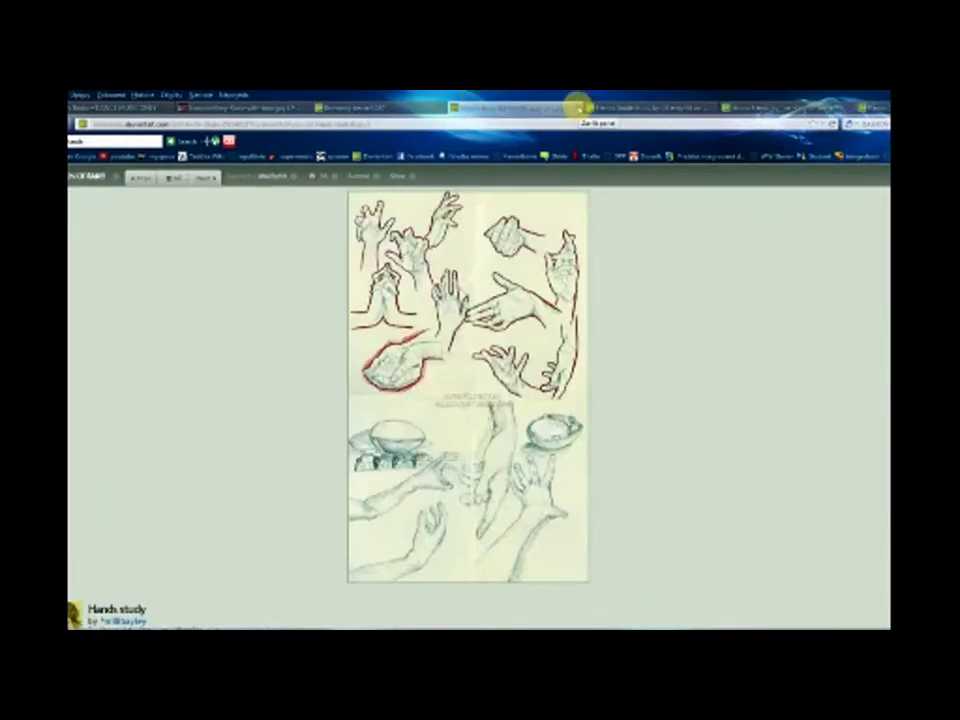
key("alt+Tab")
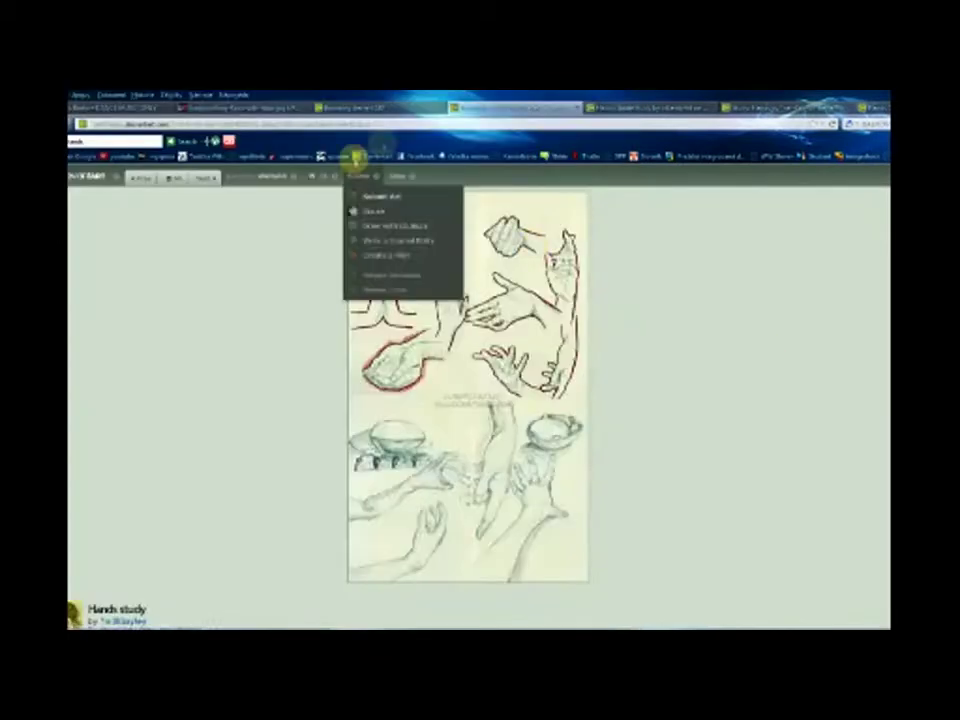
left_click(575, 107)
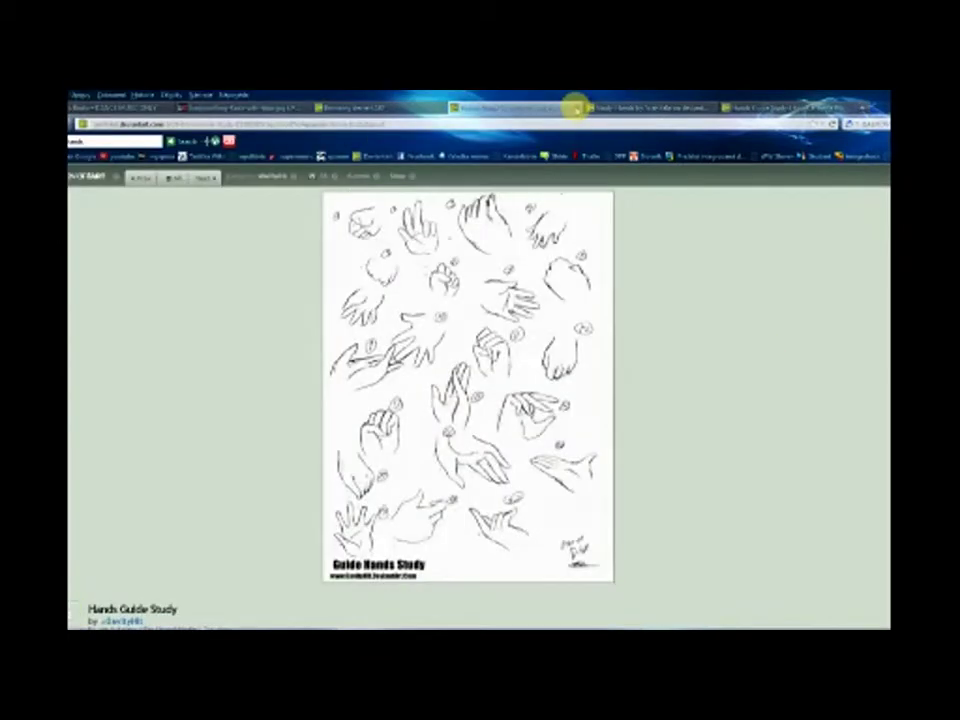
key("alt+Tab")
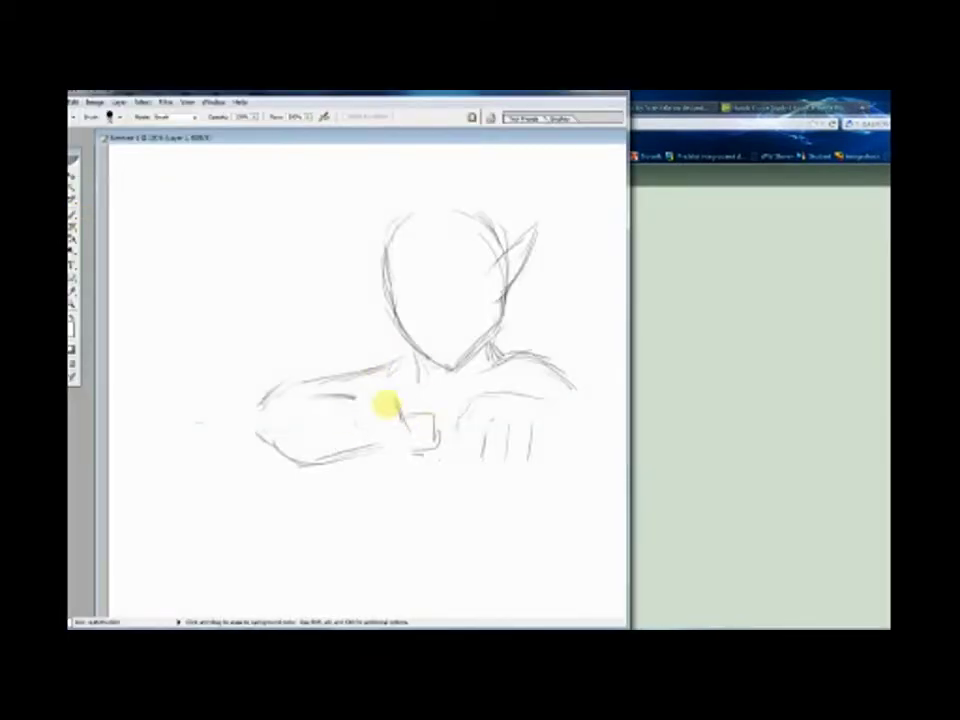
left_click(853, 546)
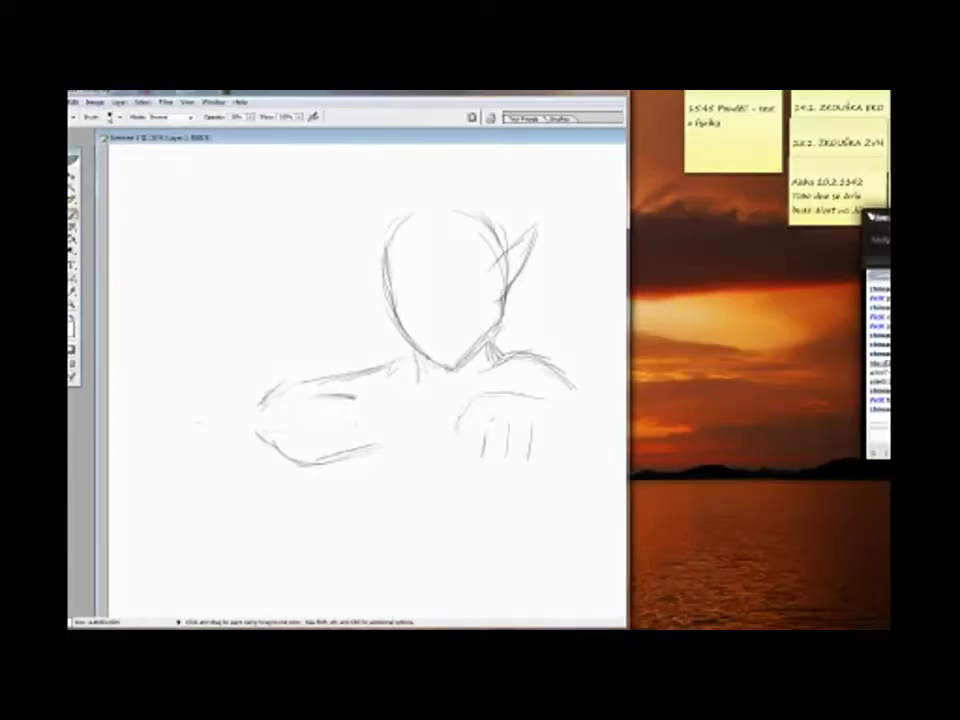
Sketch a long bow running diagonally across the figure, the hand gripping it and the bent arm, and close the head outline.
mouse_move(490, 430)
left_mouse_down()
mouse_move(508, 396)
mouse_move(456, 422)
mouse_move(141, 191)
left_mouse_up()
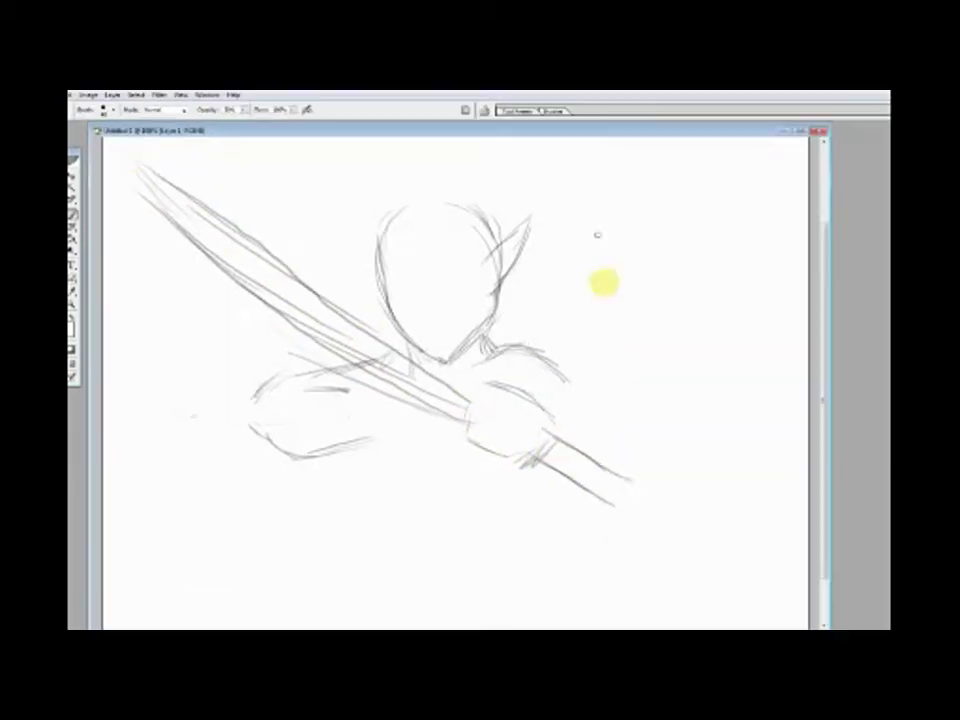
mouse_move(597, 235)
left_mouse_down()
mouse_move(702, 552)
mouse_move(405, 419)
left_mouse_up()
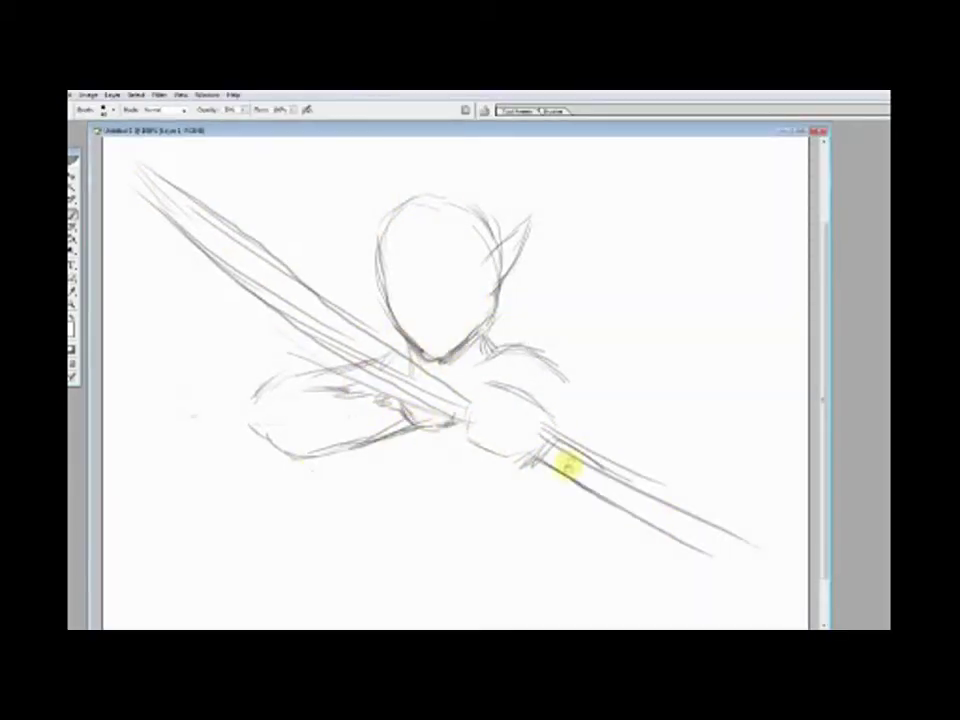
scroll(565, 467, "down", 2)
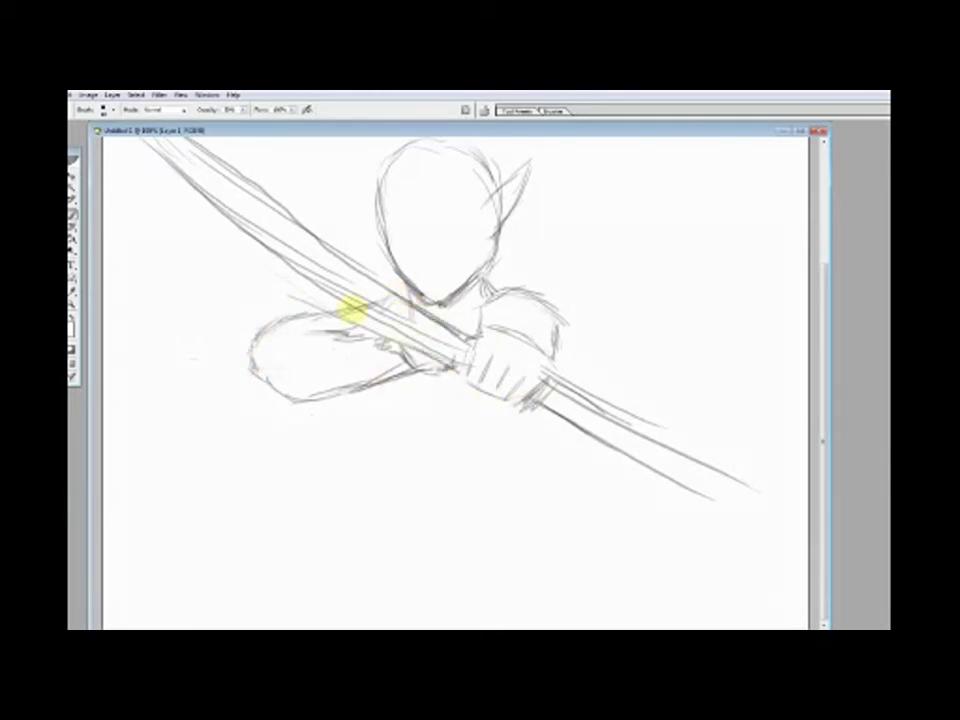
Erase the pointed ear, sketch a rounded hood outline around the head, and add the gripping fingers' ends and the cloak's edge.
left_click_drag(500, 275, 531, 236)
scroll(531, 236, "up", 4)
mouse_move(430, 265)
left_mouse_down()
mouse_move(476, 336)
mouse_move(380, 313)
left_mouse_up()
left_click_drag(527, 405, 514, 279)
scroll(101, 231, "down", 2)
Search Google Images for "hood" as a drawing reference.
left_click(321, 585)
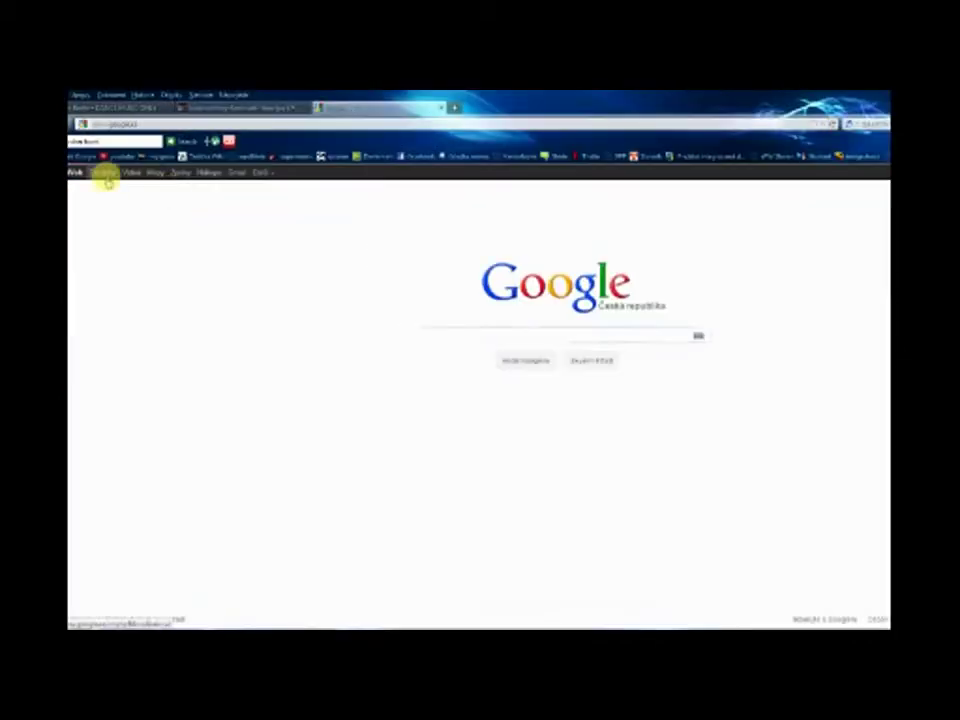
left_click(107, 172)
type("hood")
key("Return")
type("hood")
key("Return")
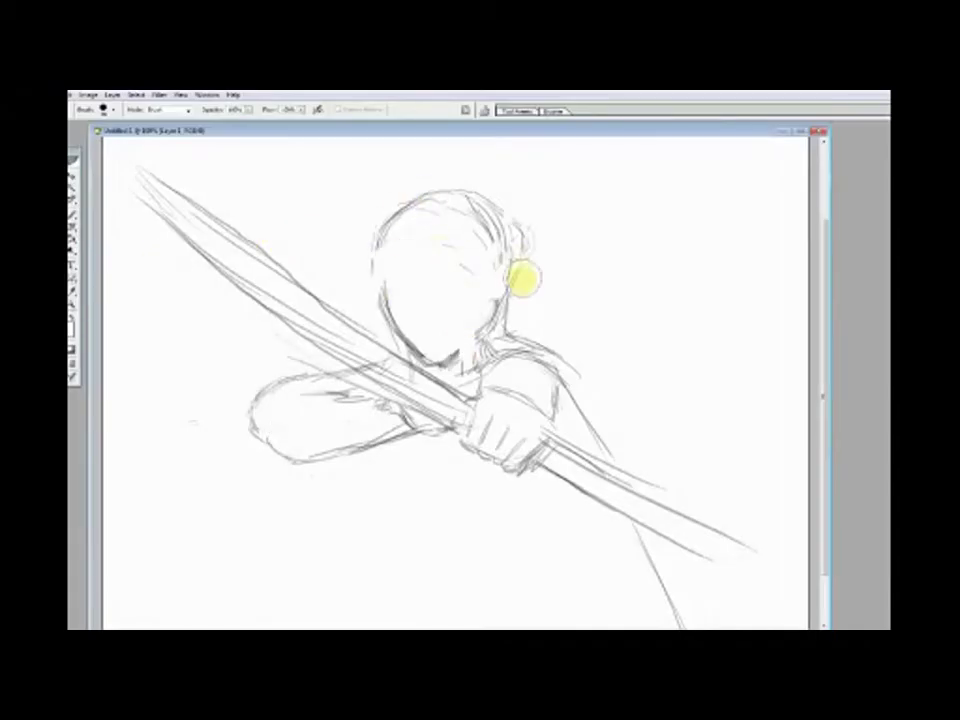
Draw the hood's opening around the face and its drape onto the shoulder, and rework the bent arm's lines.
mouse_move(523, 279)
left_mouse_down()
mouse_move(375, 326)
mouse_move(456, 274)
mouse_move(484, 236)
mouse_move(541, 338)
left_mouse_up()
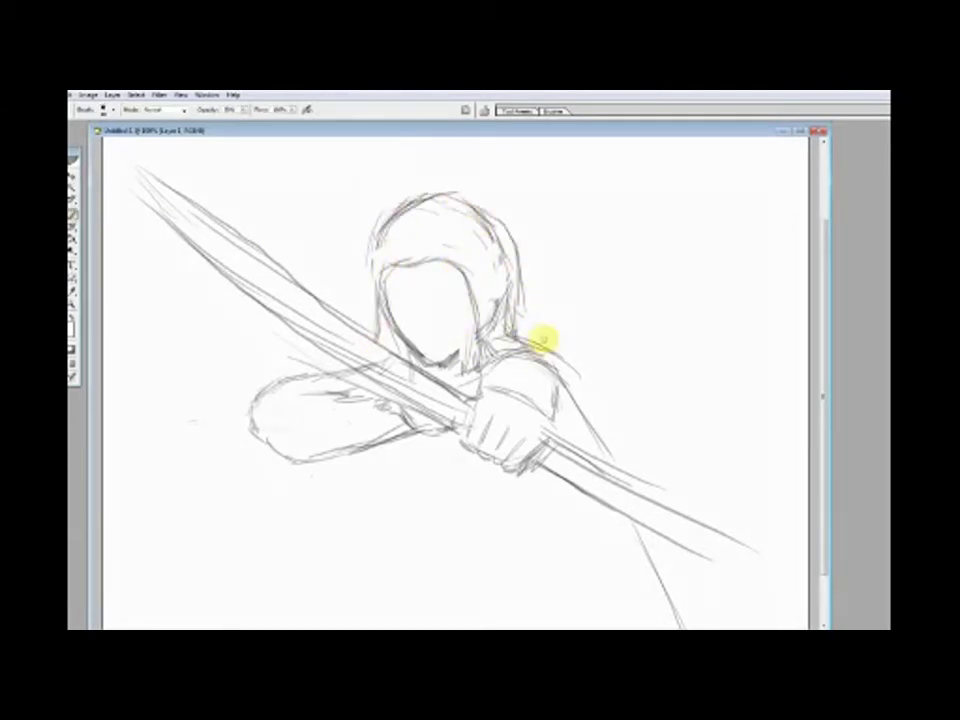
scroll(541, 338, "down", 1)
mouse_move(381, 354)
left_mouse_down()
mouse_move(289, 369)
mouse_move(320, 384)
mouse_move(257, 321)
mouse_move(439, 439)
left_mouse_up()
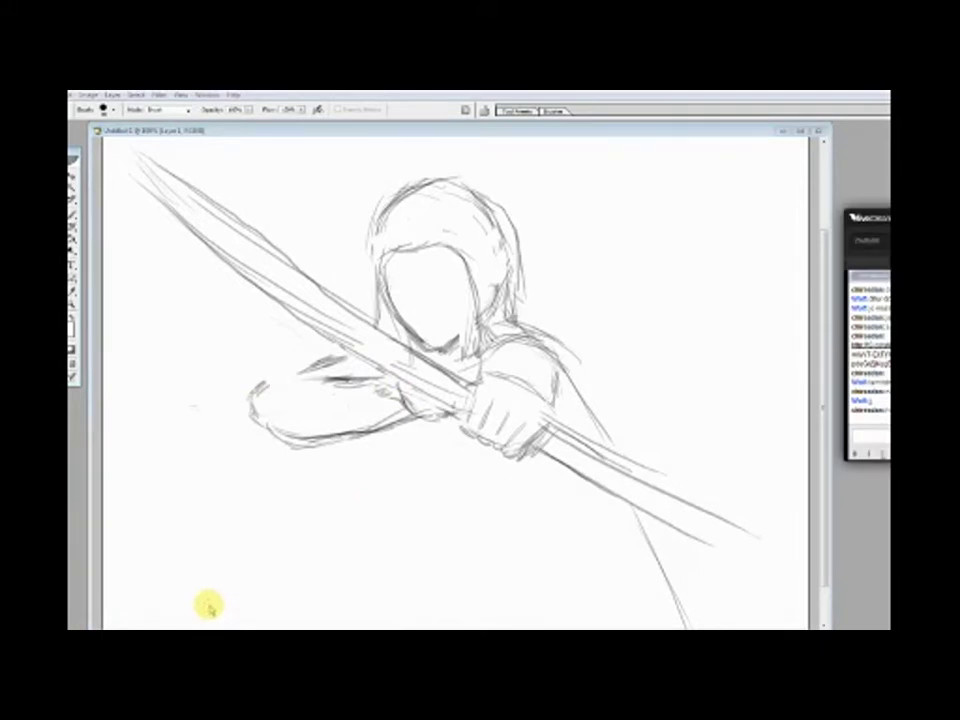
key("b")
mouse_move(448, 257)
left_mouse_down()
mouse_move(489, 321)
mouse_move(396, 289)
left_mouse_up()
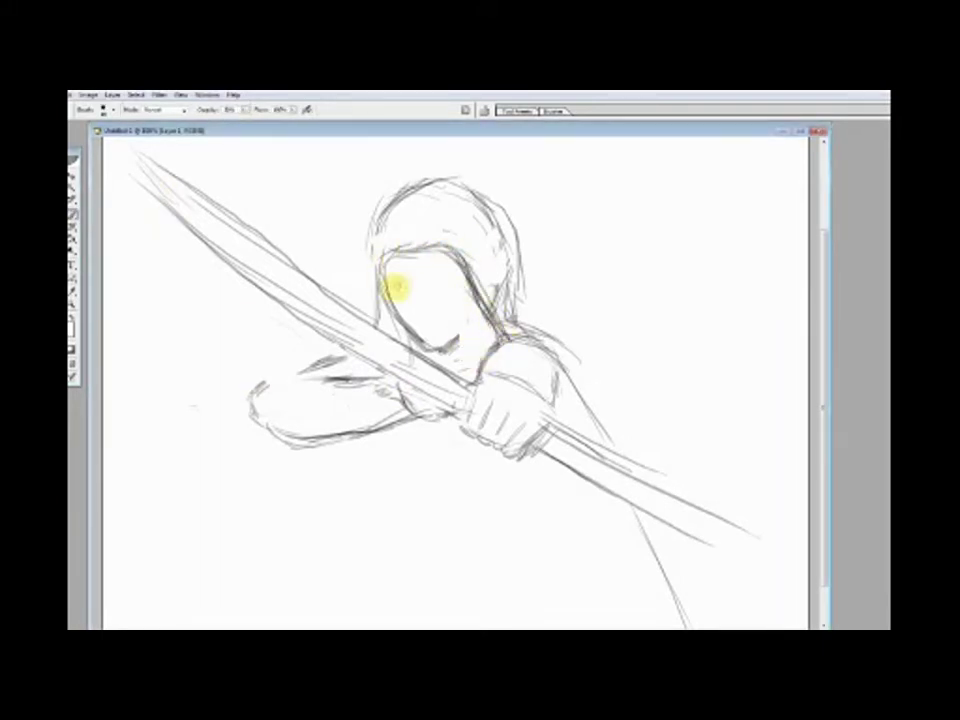
Sketch the torso's sides below the arms, a belt with a shaded buckle at the waist, and diagonal cloth folds.
scroll(468, 327, "down", 4)
left_click_drag(557, 540, 546, 428)
mouse_move(229, 311)
left_mouse_down()
mouse_move(360, 390)
mouse_move(417, 548)
mouse_move(435, 551)
mouse_move(403, 551)
mouse_move(405, 568)
mouse_move(435, 583)
left_mouse_up()
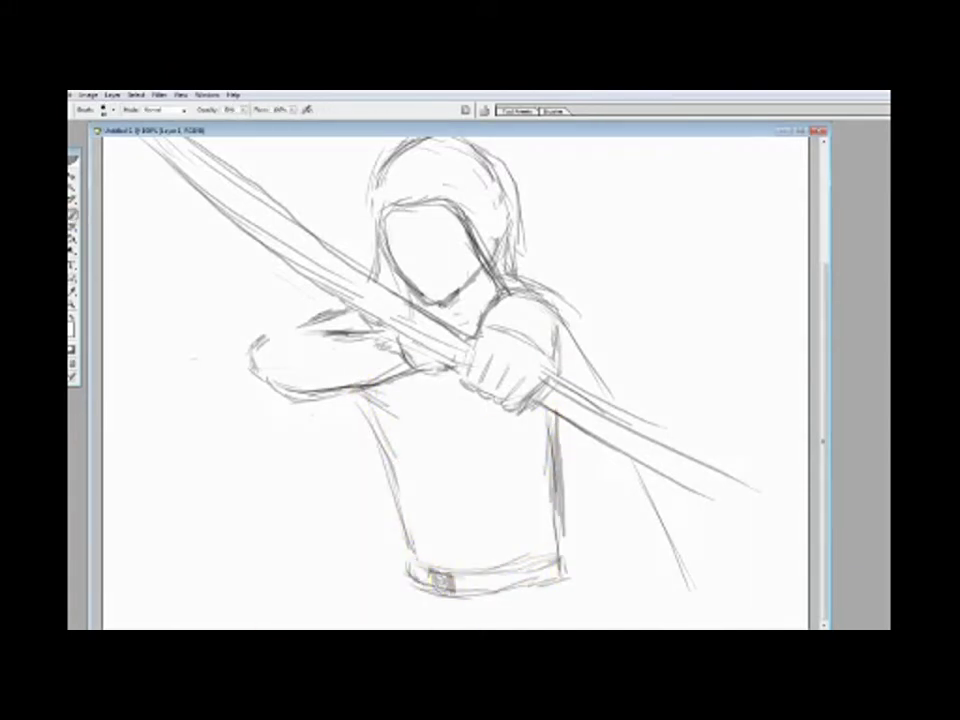
mouse_move(511, 480)
left_mouse_down()
mouse_move(386, 467)
mouse_move(514, 508)
mouse_move(520, 545)
left_mouse_up()
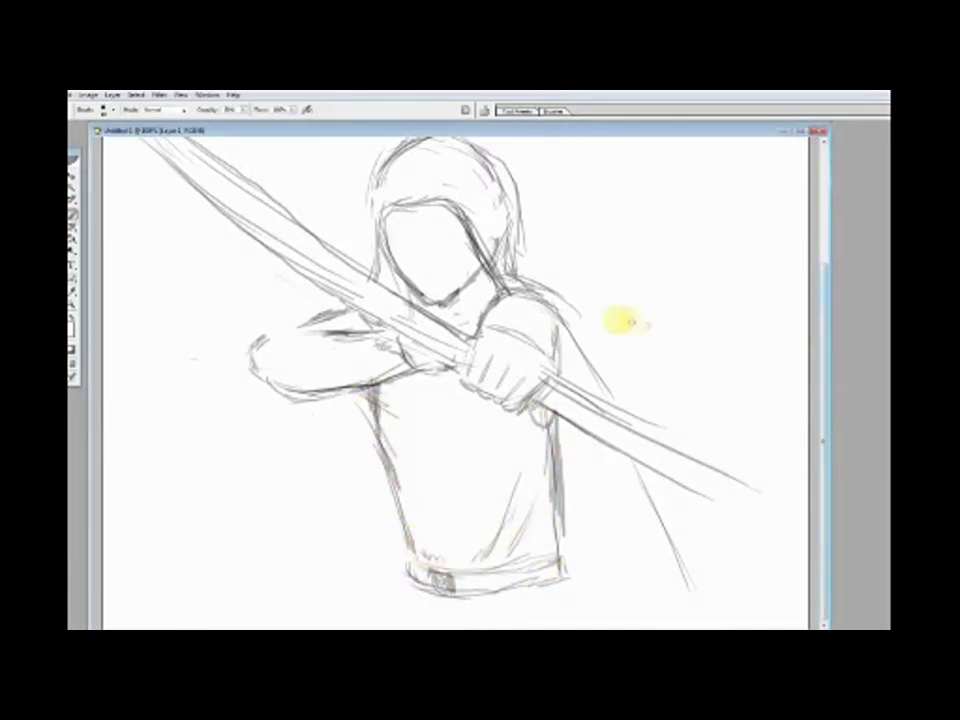
Sketch a quiver of arrows behind the shoulder and a strap with a crossing band running diagonally over the chest.
scroll(273, 472, "up", 3)
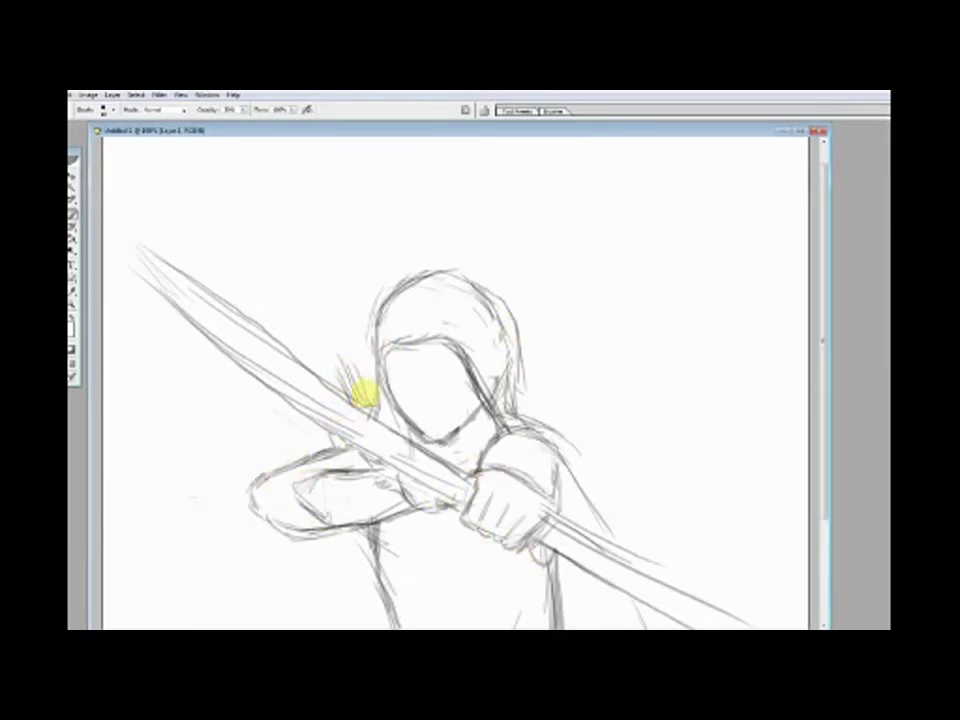
scroll(355, 375, "down", 3)
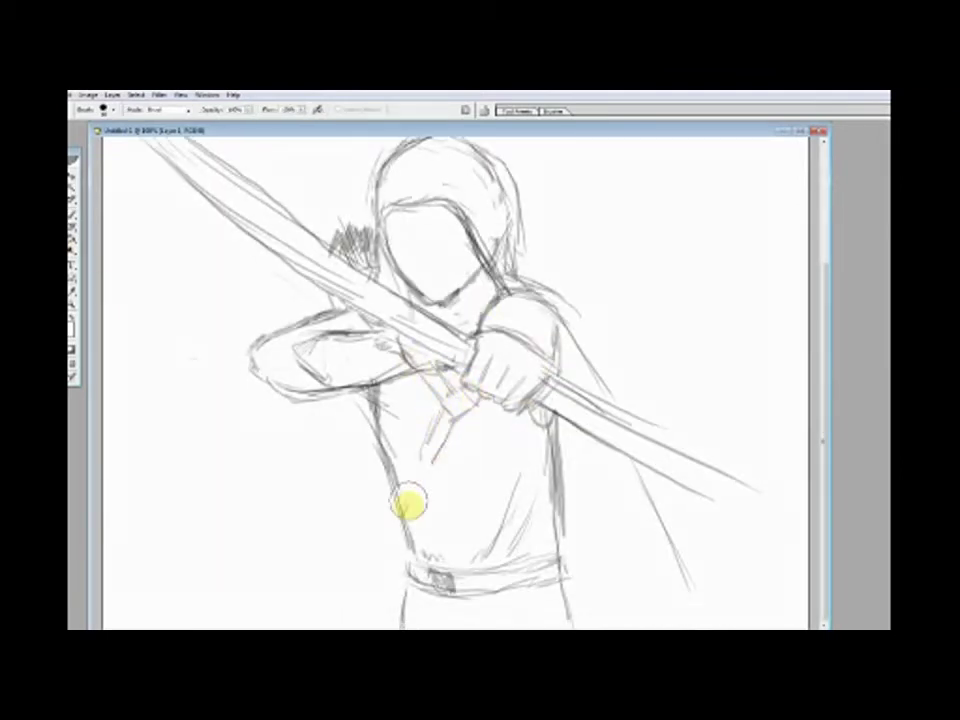
left_click(75, 215)
key("b")
left_click_drag(414, 388, 454, 407)
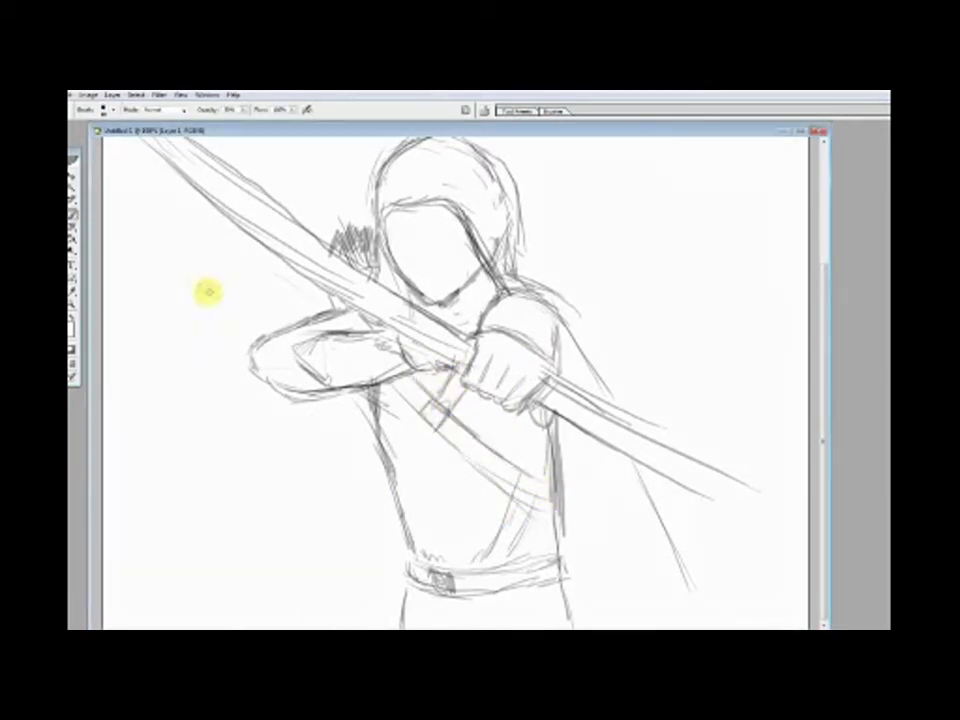
Widen the torso beneath the gripping hand, extend both ends of the bow, and add grip wrapping and vertical tunic folds.
key("alt+Tab")
key("alt+Tab")
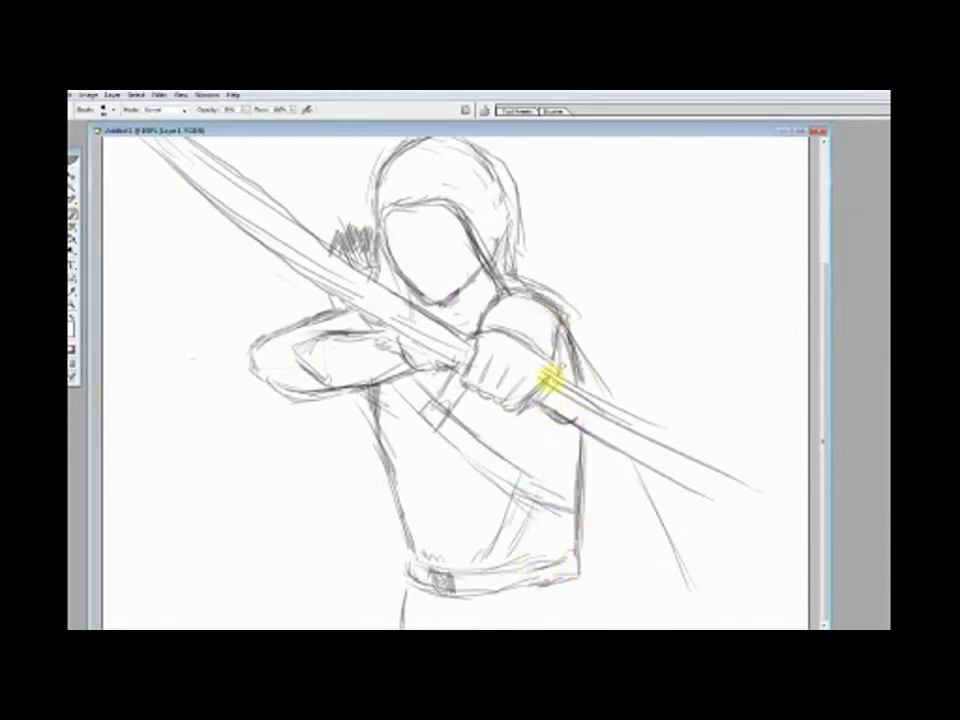
mouse_move(447, 612)
left_mouse_down()
mouse_move(506, 594)
mouse_move(429, 544)
mouse_move(528, 468)
mouse_move(486, 476)
mouse_move(689, 482)
mouse_move(553, 372)
mouse_move(509, 384)
mouse_move(445, 362)
left_mouse_up()
scroll(139, 300, "up", 3)
scroll(472, 428, "down", 1)
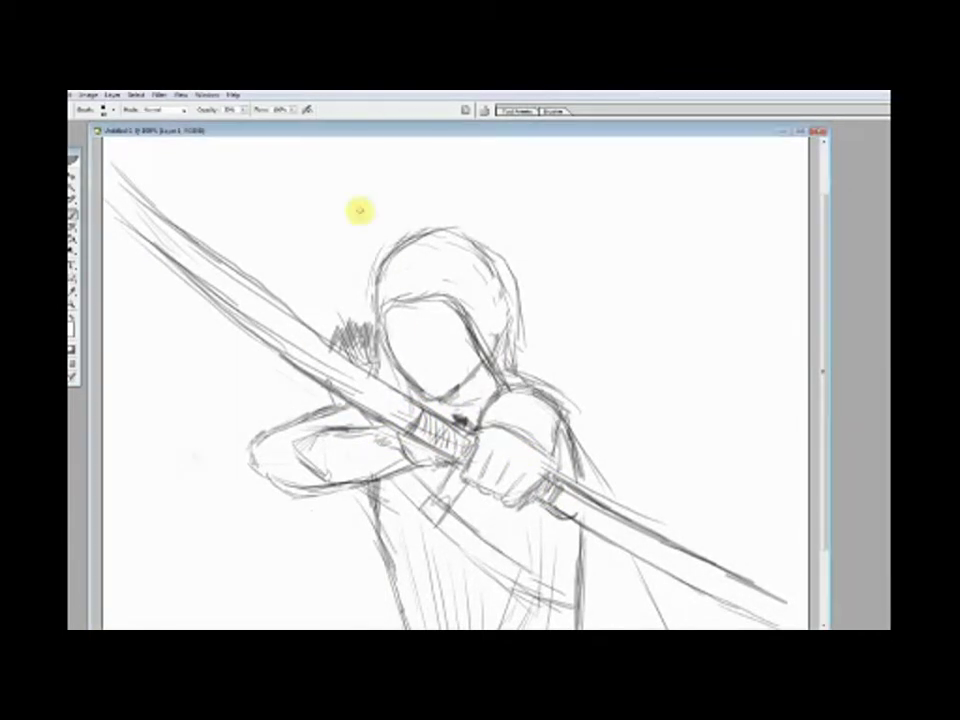
Hatch the guard on the bent forearm with diagonal strokes.
scroll(365, 428, "down", 3)
mouse_move(347, 339)
left_mouse_down()
mouse_move(321, 311)
mouse_move(365, 322)
mouse_move(274, 381)
mouse_move(310, 340)
left_mouse_up()
Letter "NEMÁM TĚ RÁD" by hand above the archer and draw two thought bubbles leading from the head.
scroll(825, 304, "up", 5)
left_click_drag(612, 168, 700, 178)
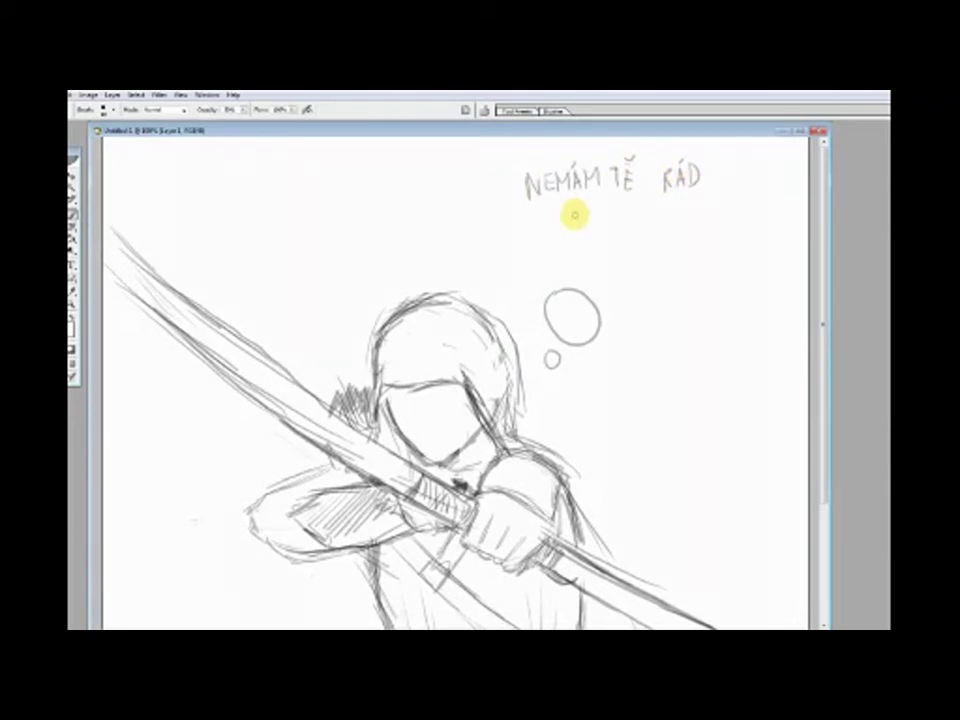
scroll(626, 422, "down", 5)
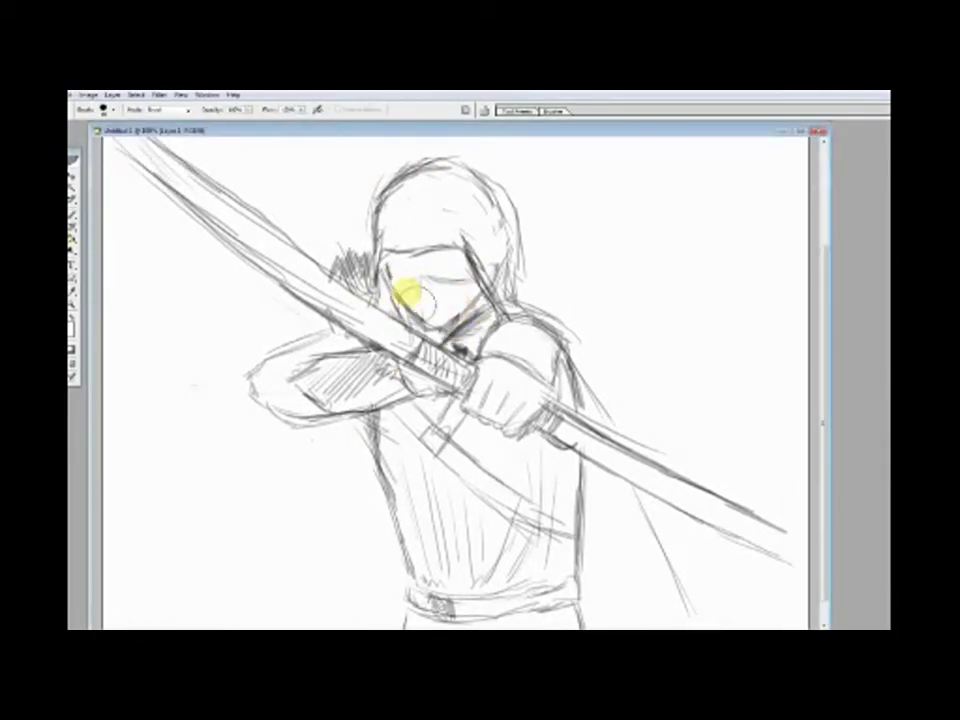
Erase the stray lines across the lower face and sketch both sides of the cloak and the upper legs.
mouse_move(405, 292)
left_mouse_down()
mouse_move(453, 330)
mouse_move(481, 305)
mouse_move(451, 332)
mouse_move(381, 332)
left_mouse_up()
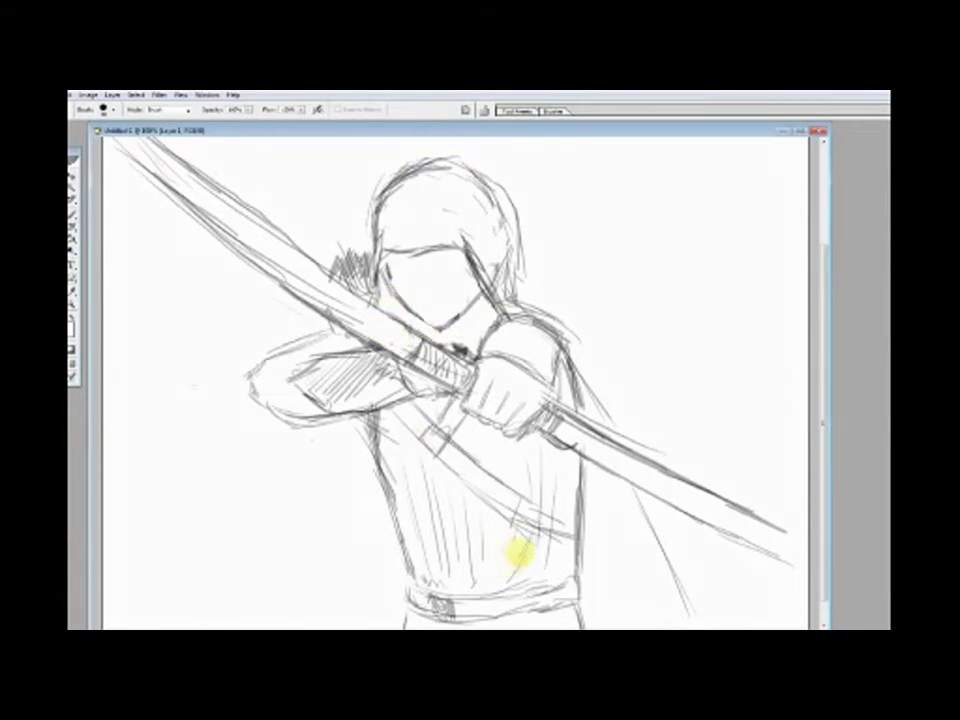
left_click(75, 204)
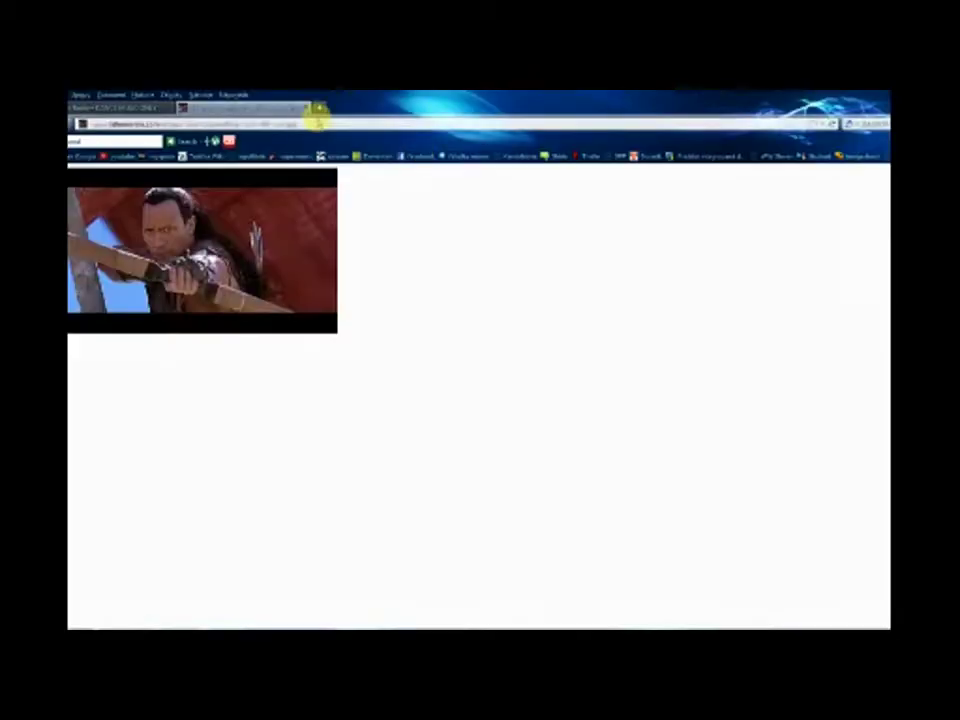
left_click(313, 108)
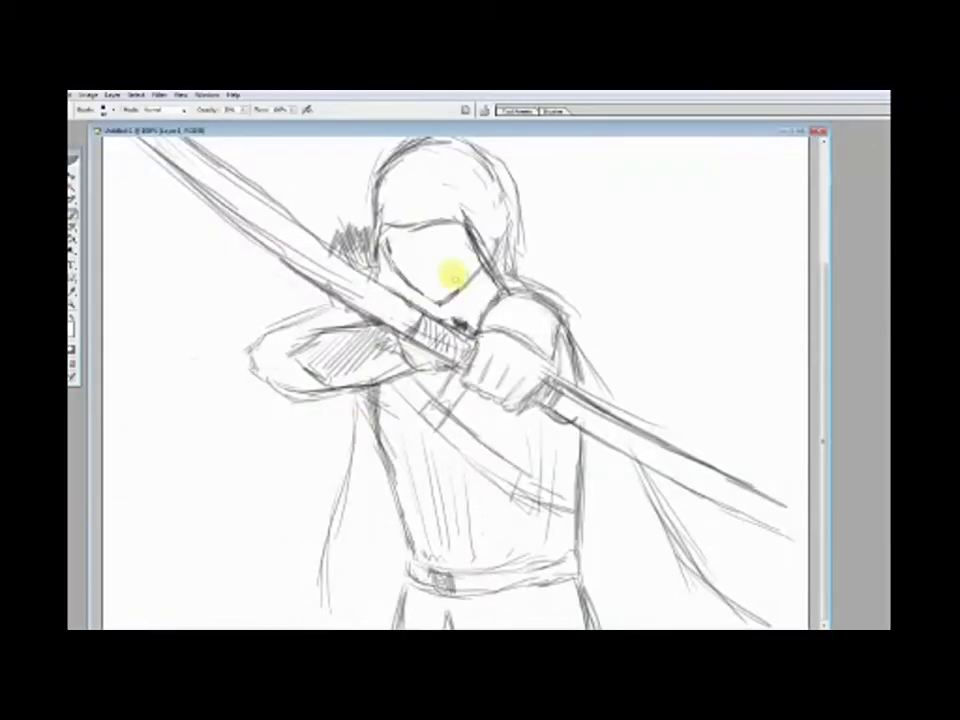
Sketch a scarf around the neck, colour it red, and colour the arrow fletchings in the quiver blue.
left_click(477, 287)
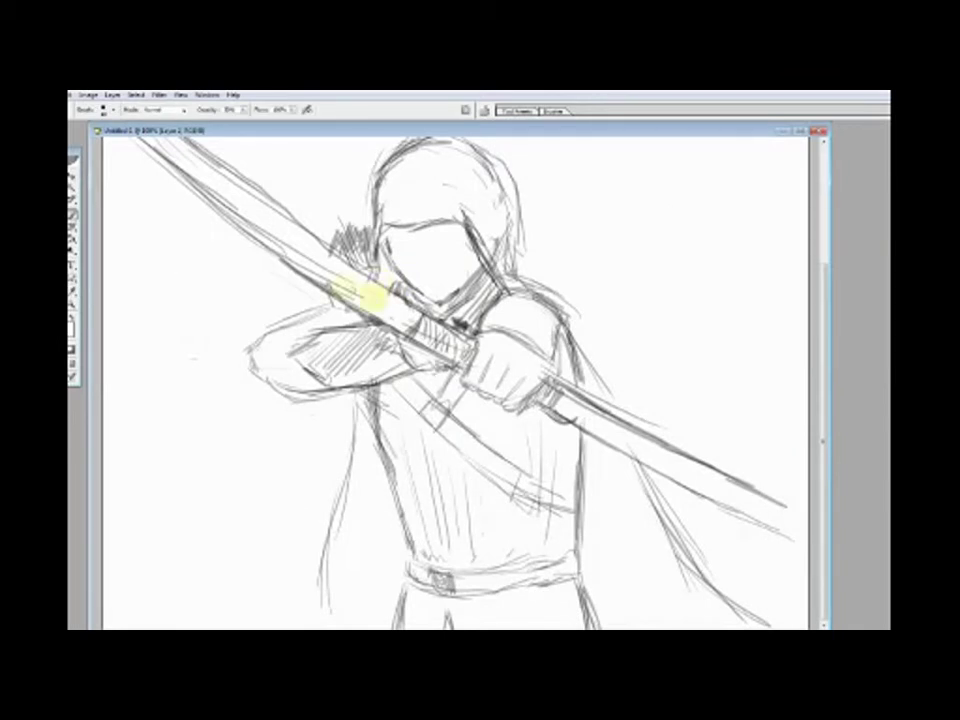
mouse_move(364, 296)
left_mouse_down()
mouse_move(476, 279)
mouse_move(400, 292)
left_mouse_up()
left_click_drag(345, 228, 370, 245)
Colour the bow, the chest strap and the belt in a light greyish brown.
left_click(786, 321)
left_click_drag(240, 205, 410, 322)
mouse_move(160, 145)
left_mouse_down()
mouse_move(767, 504)
mouse_move(444, 336)
left_mouse_up()
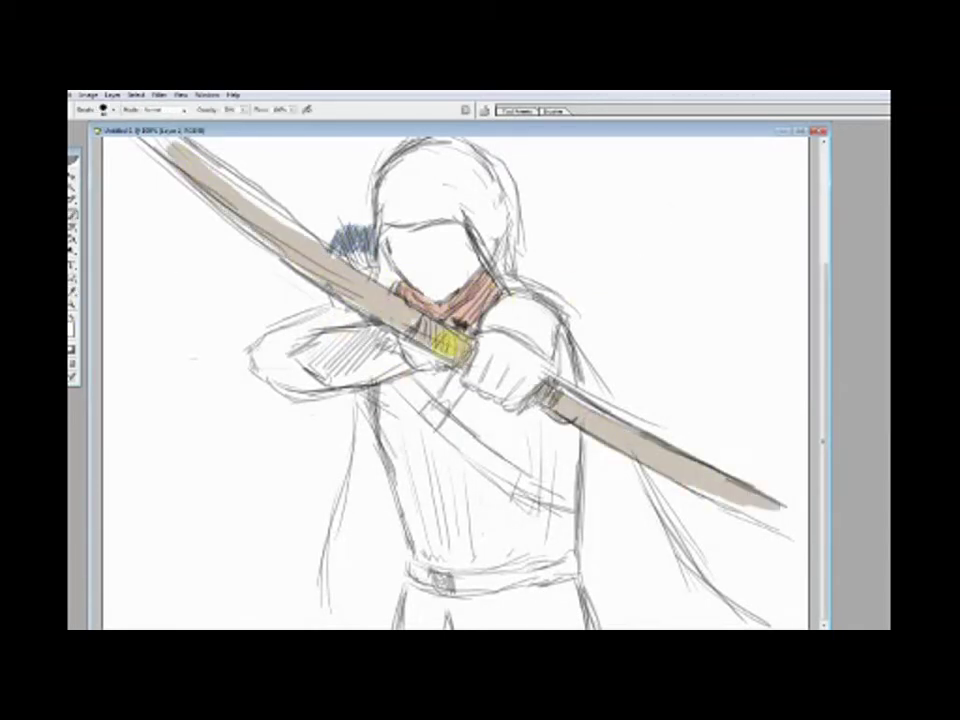
left_click_drag(395, 380, 575, 505)
left_click_drag(415, 578, 478, 582)
left_click_drag(410, 578, 575, 572)
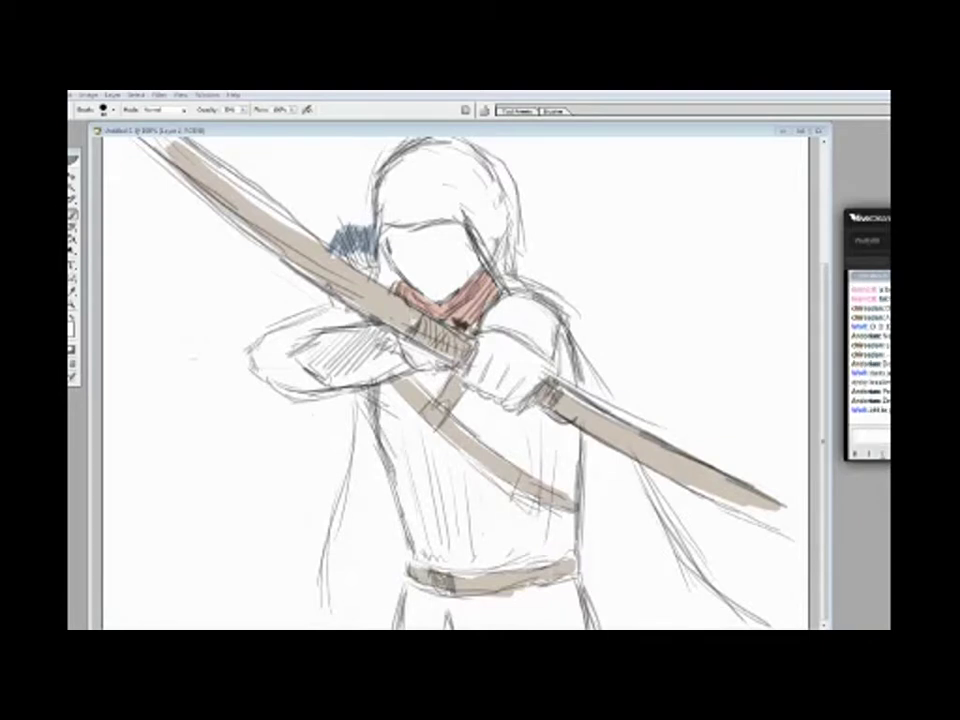
left_click(72, 348)
key("Return")
mouse_move(343, 381)
left_mouse_down()
mouse_move(416, 465)
mouse_move(448, 435)
mouse_move(541, 430)
left_mouse_up()
left_click_drag(565, 440, 560, 565)
key("ctrl+alt+z")
key("ctrl+alt+z")
key("ctrl+alt+z")
Erase the dark curve on the chest under the bent arm and redraw the torso's side and cloak edge there.
key("e")
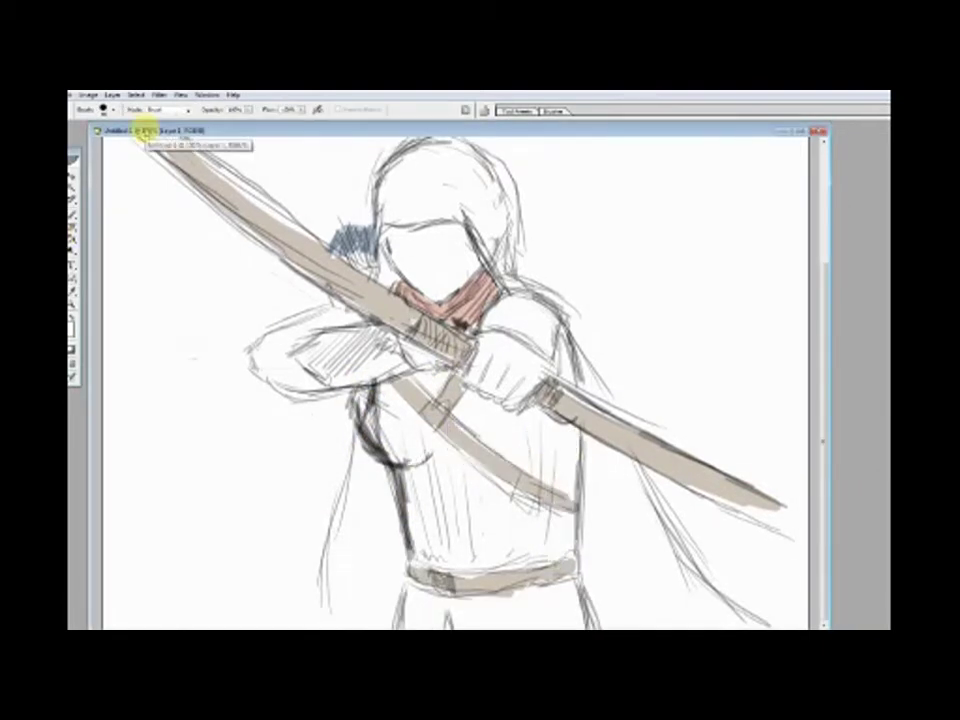
left_click(74, 207)
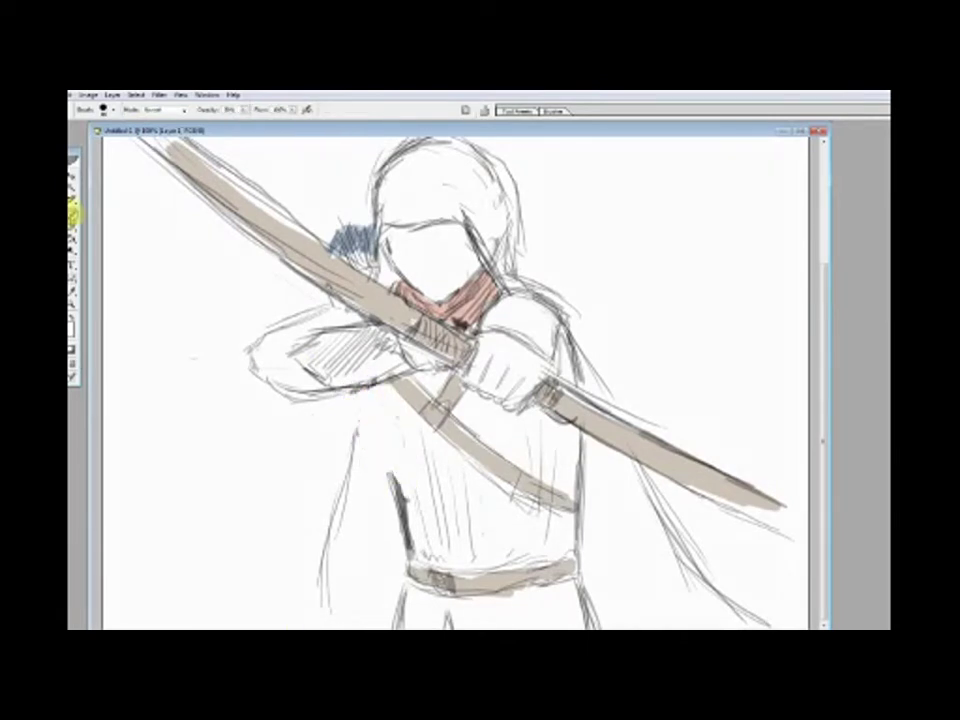
left_click(265, 625)
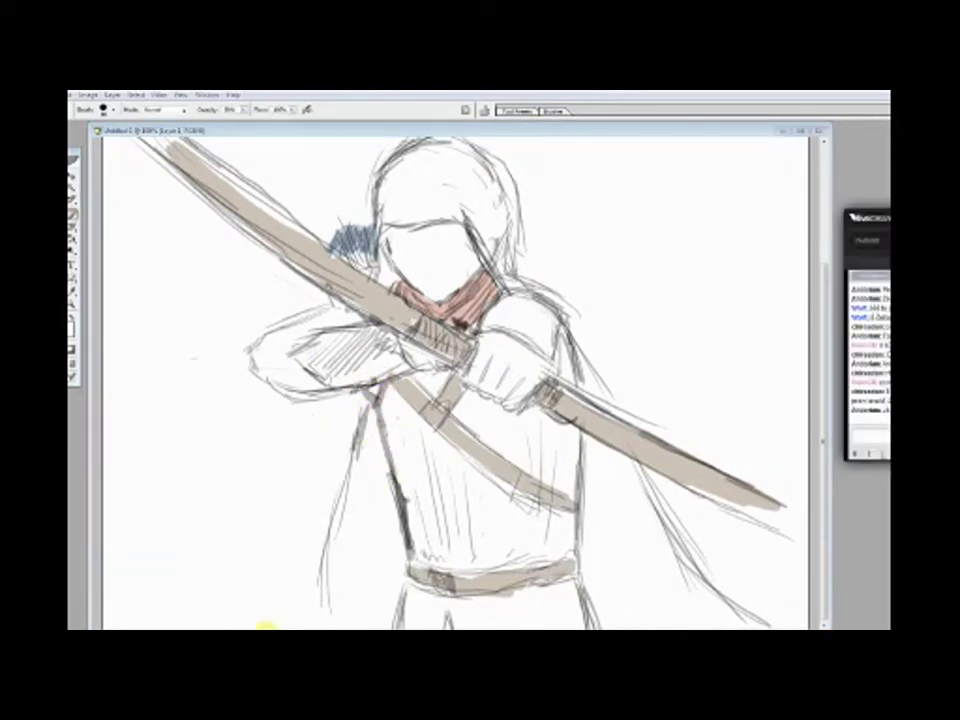
left_click(369, 388)
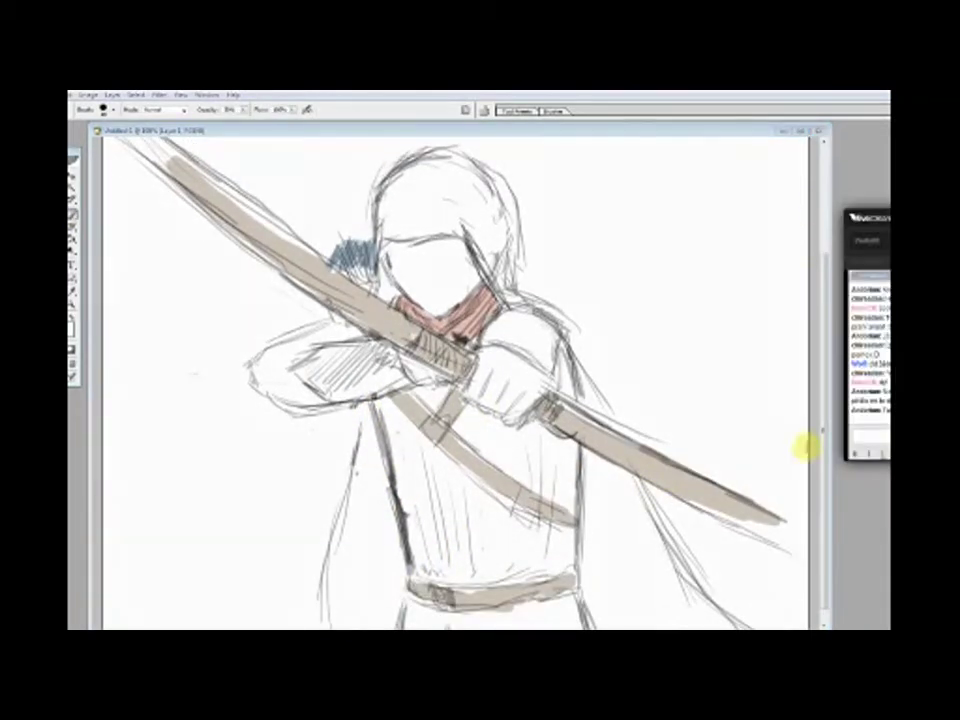
Darken the outlines of the bow grip, fingers, hood opening, shoulder and cloak sides.
left_click(458, 339)
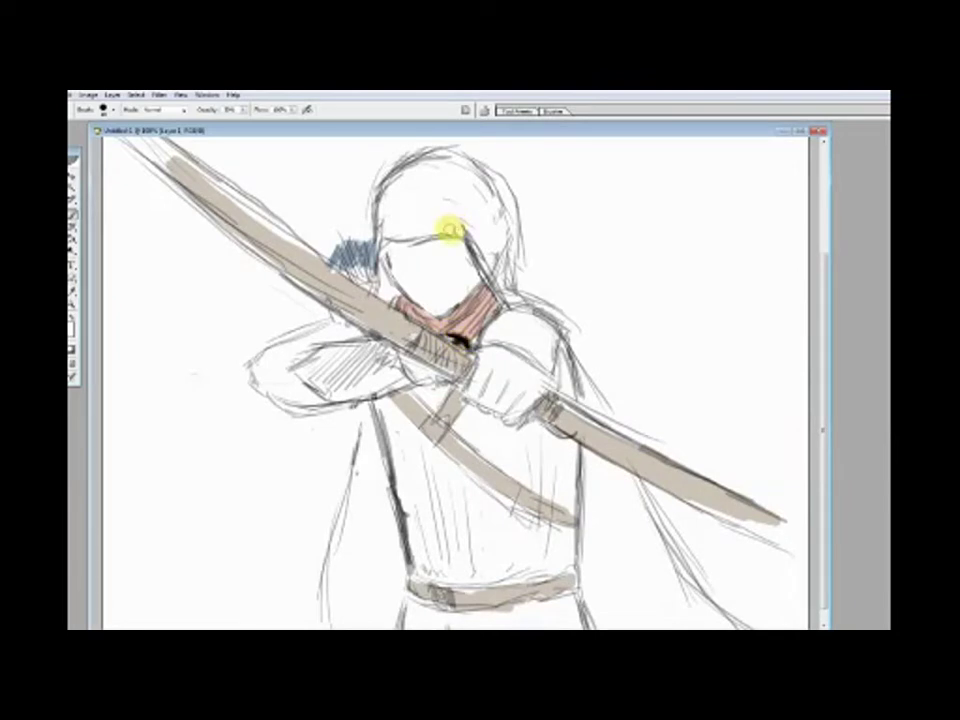
left_click_drag(416, 333, 522, 354)
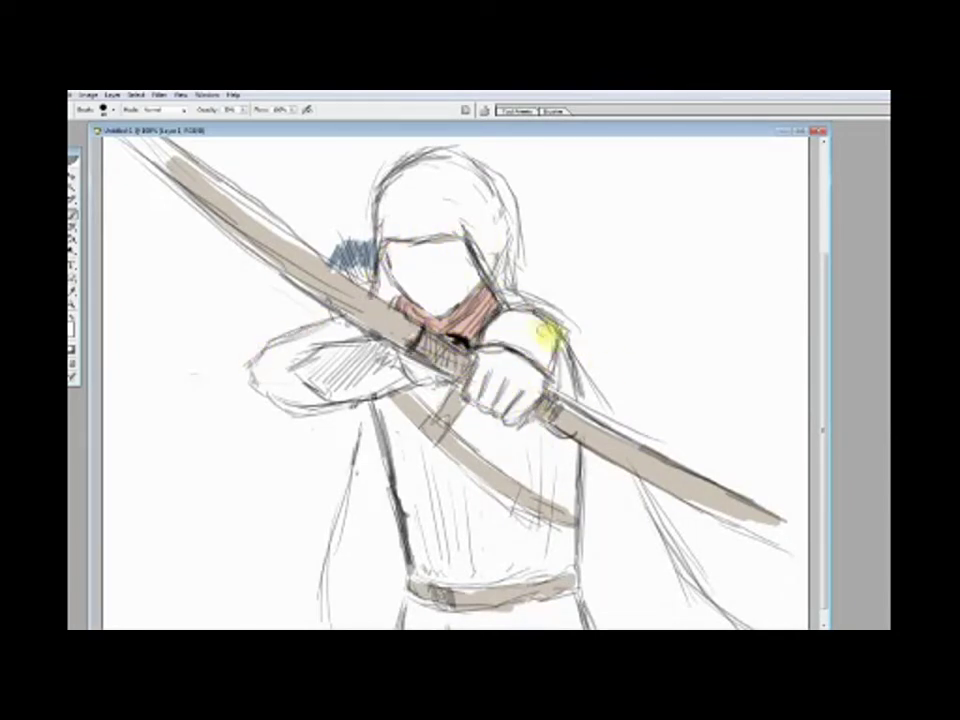
left_click(208, 604)
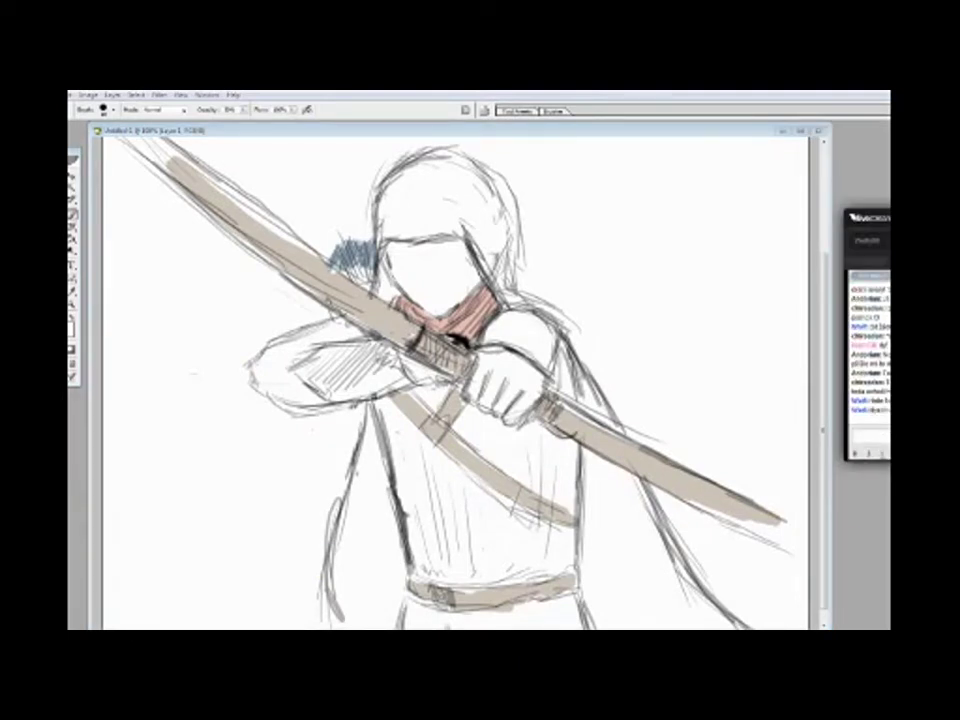
Fill the cloak on both sides of the torso with dark grey and trim the fill inward from its outer outlines.
left_click(153, 265)
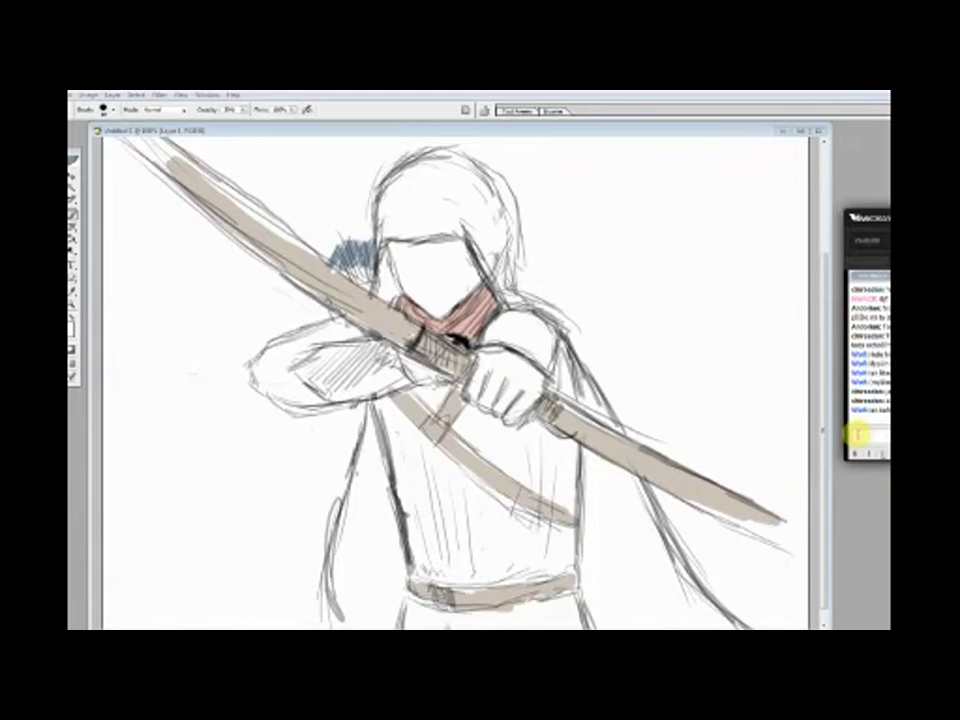
left_click(611, 418)
scroll(611, 418, "down", 1)
mouse_move(570, 343)
left_mouse_down()
mouse_move(606, 403)
mouse_move(617, 456)
mouse_move(589, 506)
mouse_move(745, 622)
left_mouse_up()
mouse_move(371, 446)
left_mouse_down()
mouse_move(375, 615)
mouse_move(375, 497)
mouse_move(365, 550)
mouse_move(375, 536)
mouse_move(350, 600)
left_mouse_up()
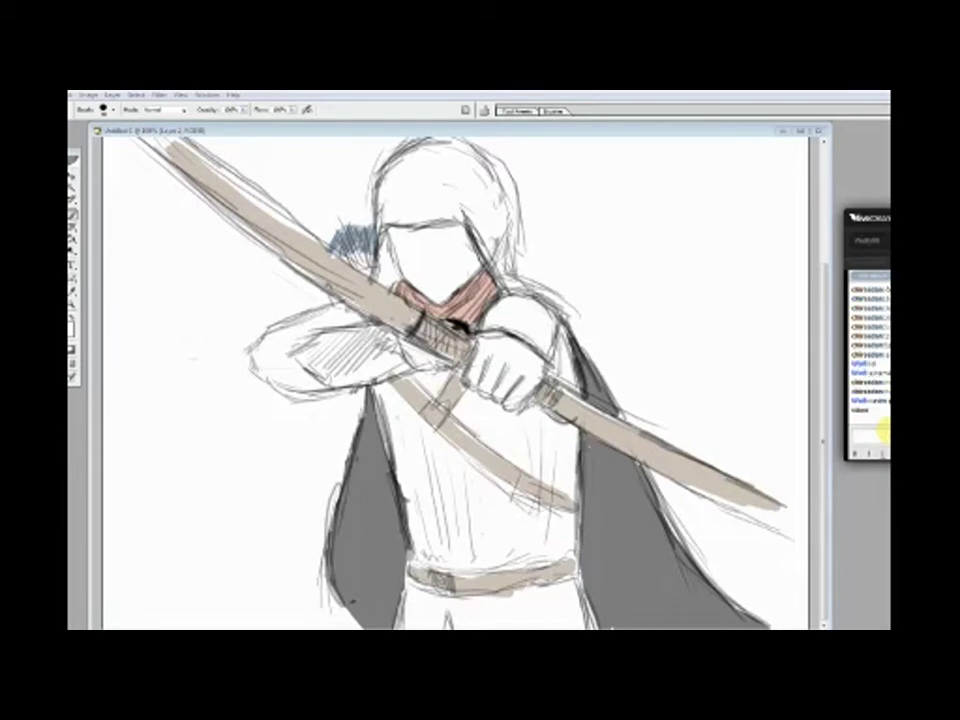
left_click(171, 321)
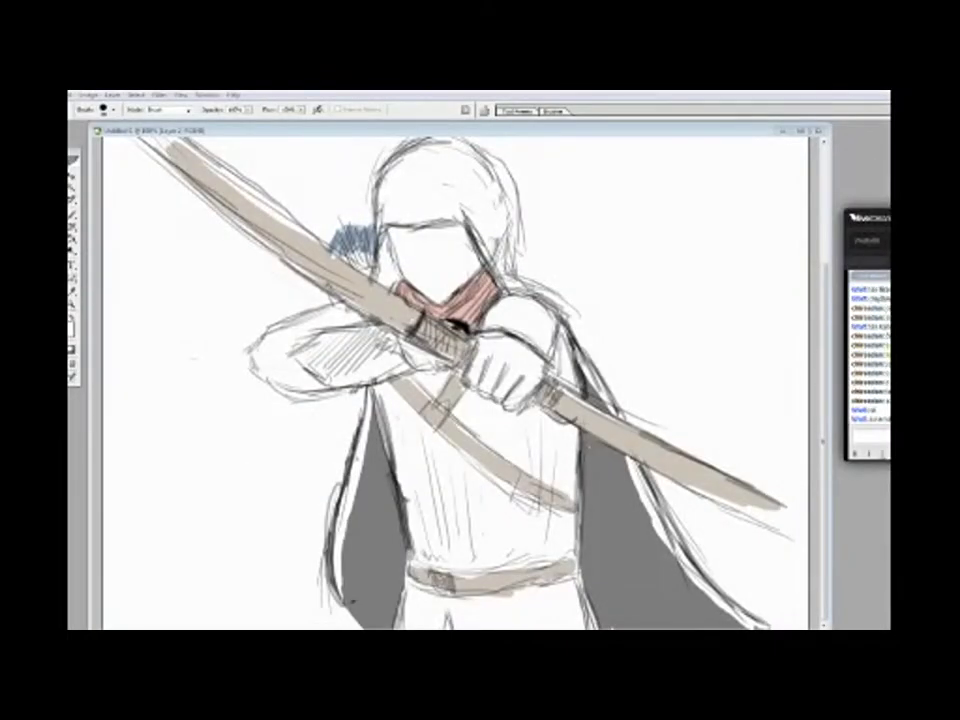
left_click(821, 328)
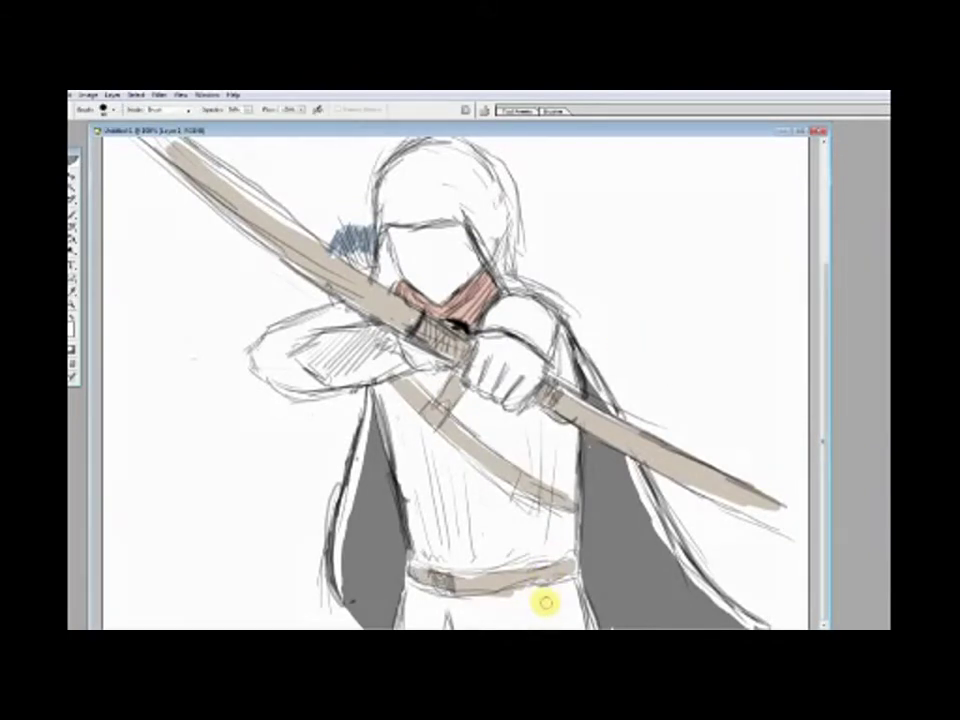
Sketch a sword hilt with a crossguard, grip and curled pommel across the belt at the hip beneath the bow hand.
key("b")
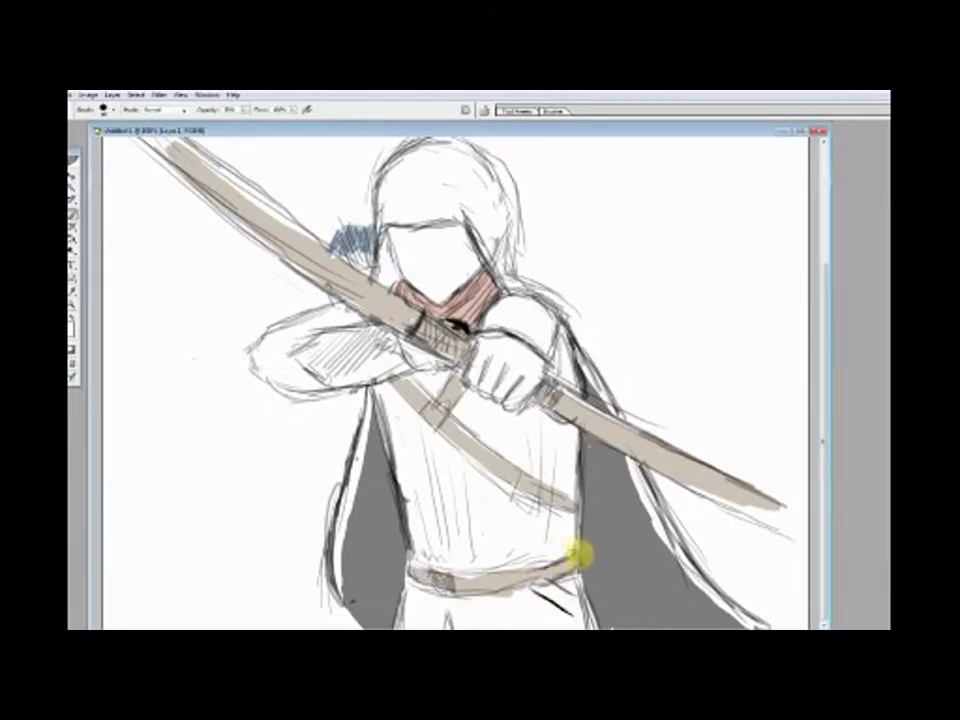
left_click(72, 245)
mouse_move(540, 590)
left_mouse_down()
mouse_move(578, 550)
mouse_move(570, 576)
mouse_move(562, 560)
mouse_move(569, 598)
mouse_move(526, 616)
mouse_move(561, 536)
mouse_move(521, 574)
left_mouse_up()
key("b")
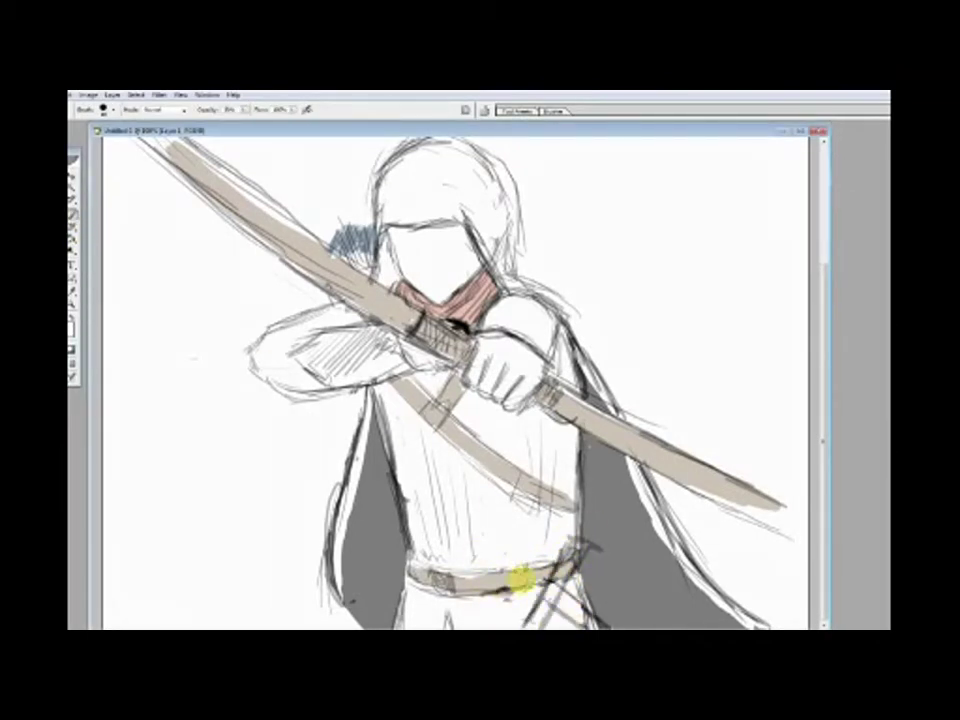
mouse_move(575, 605)
left_mouse_down()
mouse_move(525, 574)
mouse_move(606, 589)
left_mouse_up()
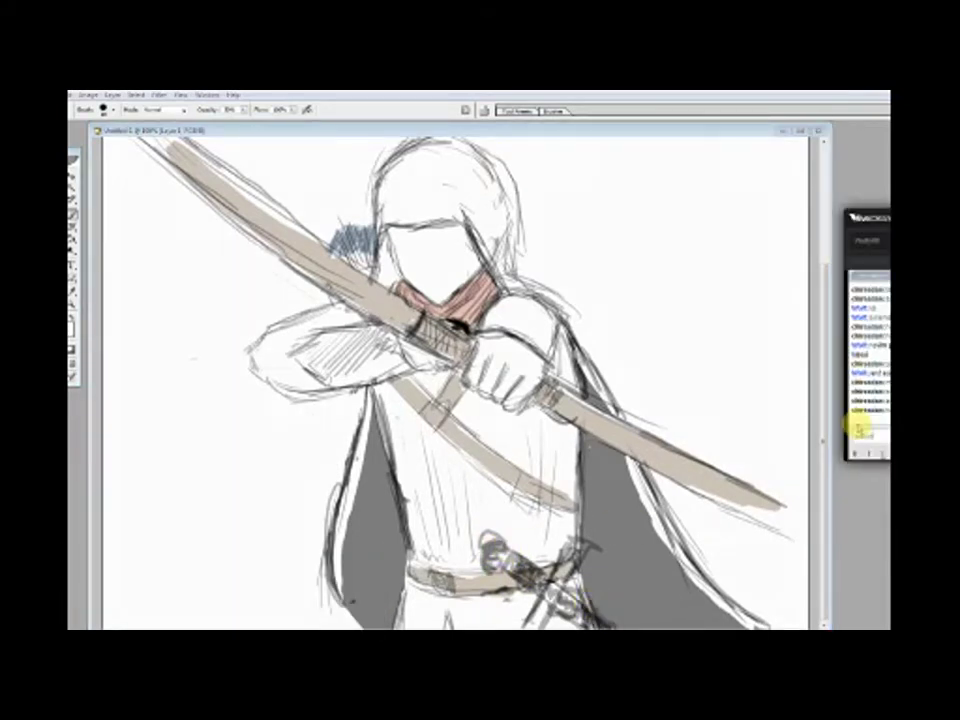
Sketch a second weapon handle extending from the other end of the belt over the grey cloak.
left_click(561, 156)
mouse_move(395, 557)
left_mouse_down()
mouse_move(359, 533)
mouse_move(405, 550)
left_mouse_up()
left_click(73, 253)
left_click(489, 476)
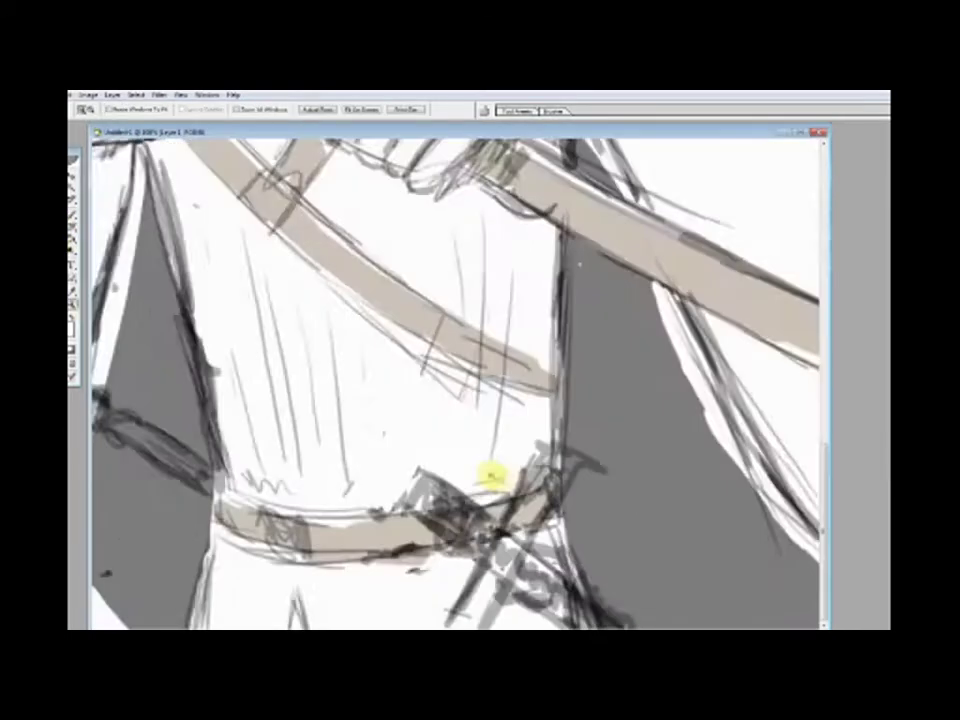
Browse snake sword images for reference, then replace the sword's rough grip and pommel with an animal-head pommel sketch.
left_click_drag(429, 461, 457, 425)
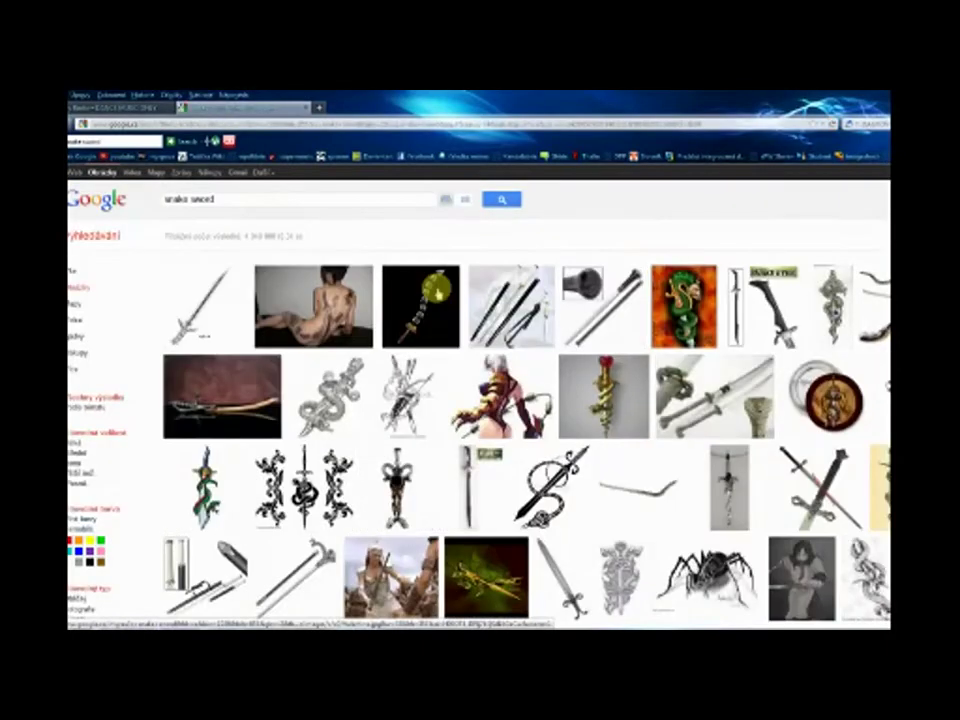
scroll(435, 289, "down", 5)
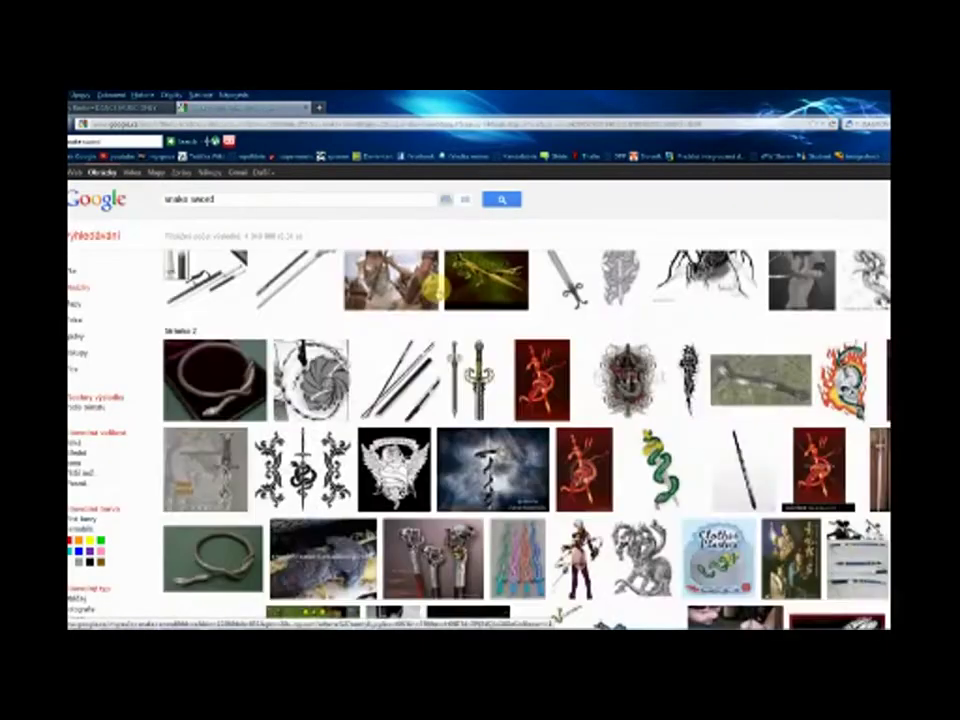
key("ctrl+z")
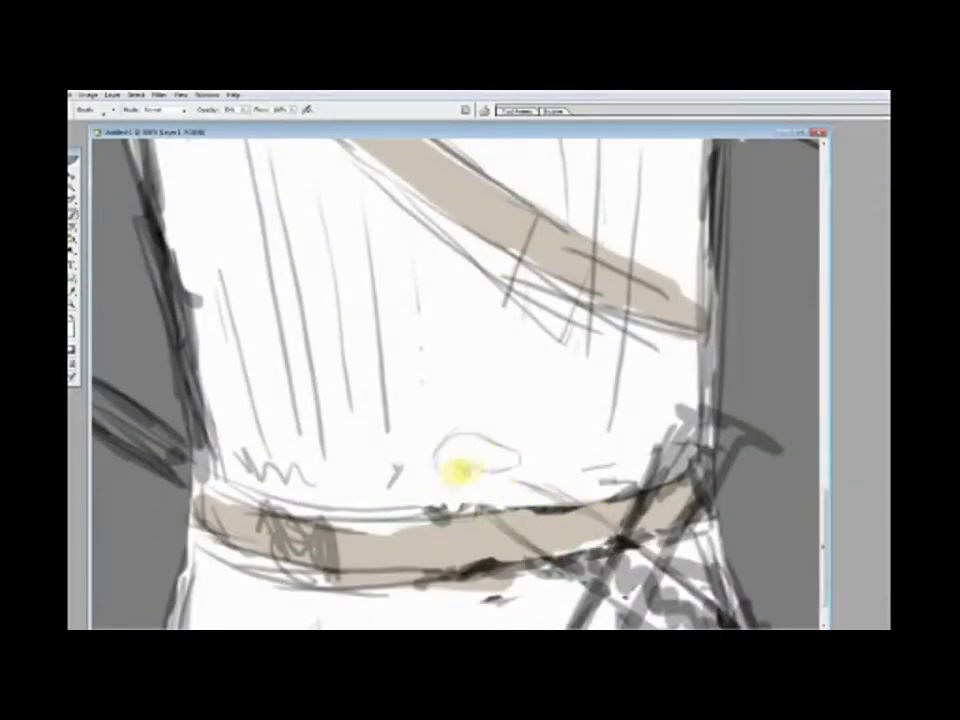
scroll(575, 503, "up", 3)
scroll(572, 450, "down", 3)
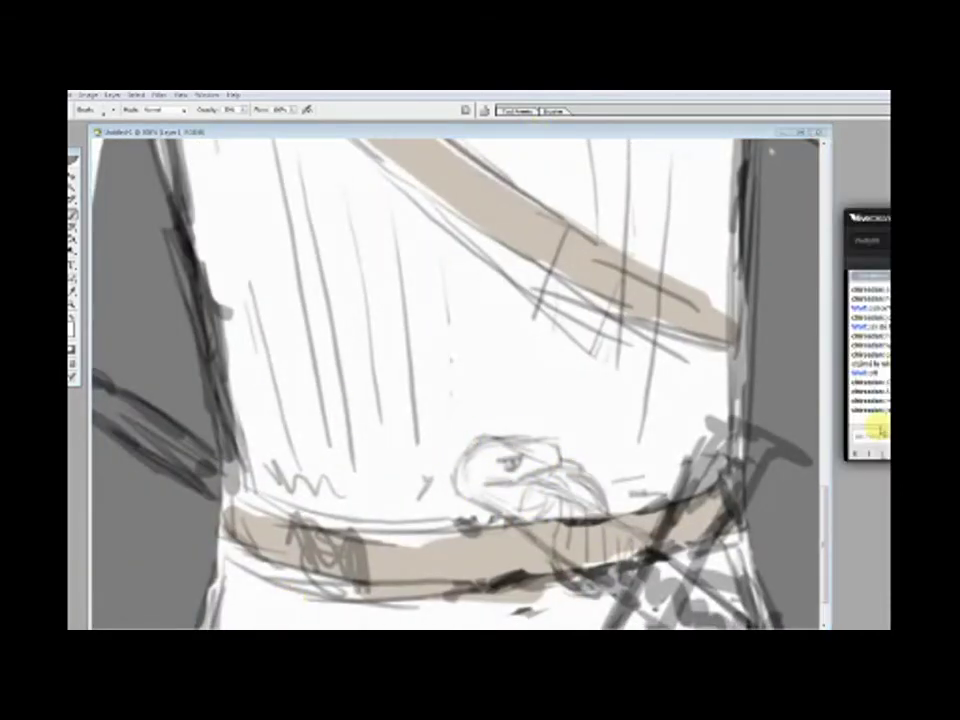
Add a ring pommel and a curved hand guard to the weapon handle over the cloak.
mouse_move(129, 358)
left_mouse_down()
mouse_move(349, 339)
mouse_move(336, 437)
mouse_move(403, 449)
left_mouse_up()
scroll(408, 322, "left", 2)
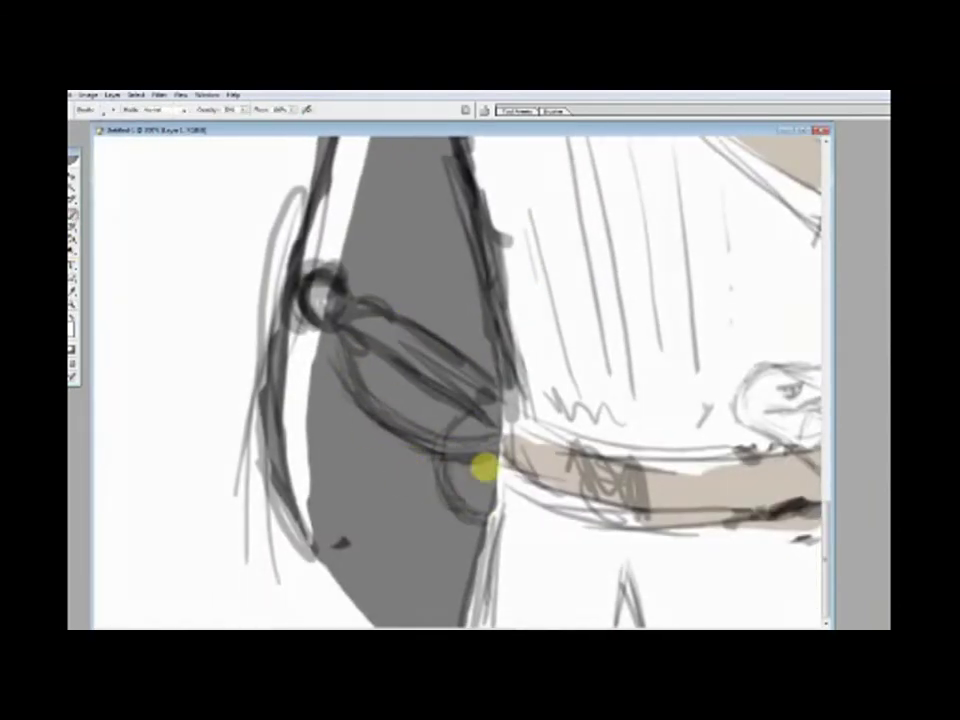
left_click(386, 508, "ctrl+alt")
left_click(369, 328, "ctrl")
left_click(369, 328, "ctrl")
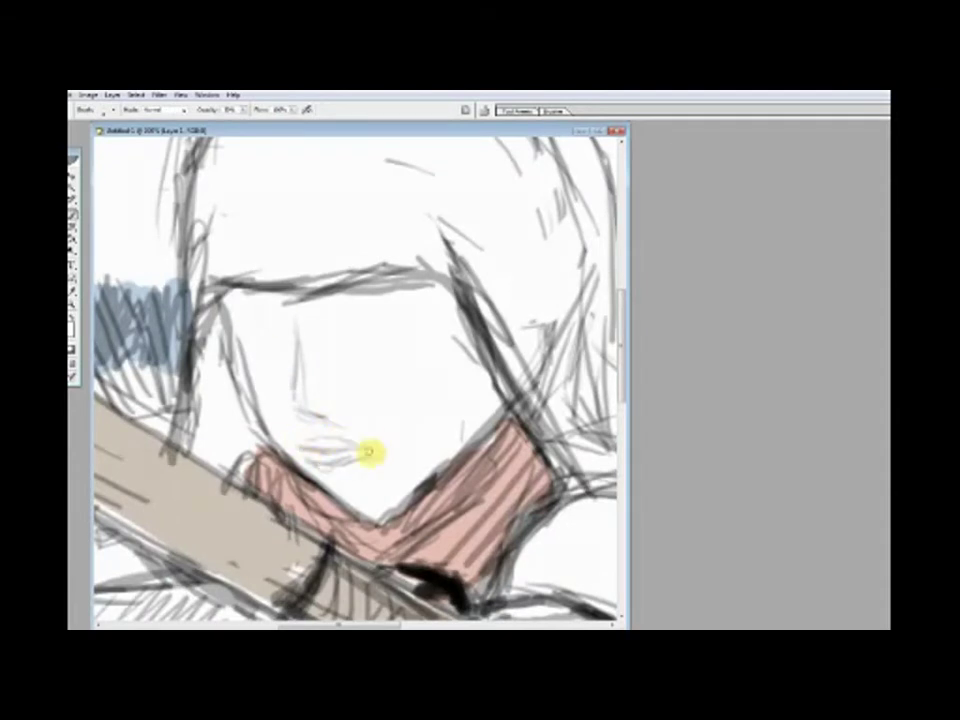
key("ctrl+z")
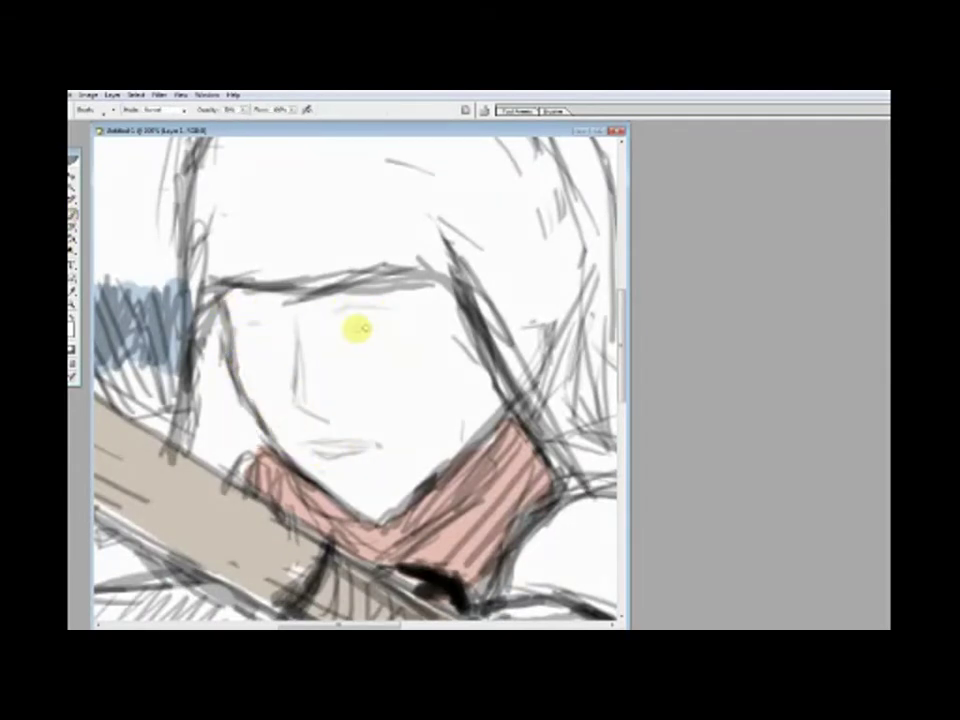
mouse_move(255, 328)
left_mouse_down()
mouse_move(375, 435)
mouse_move(349, 279)
left_mouse_up()
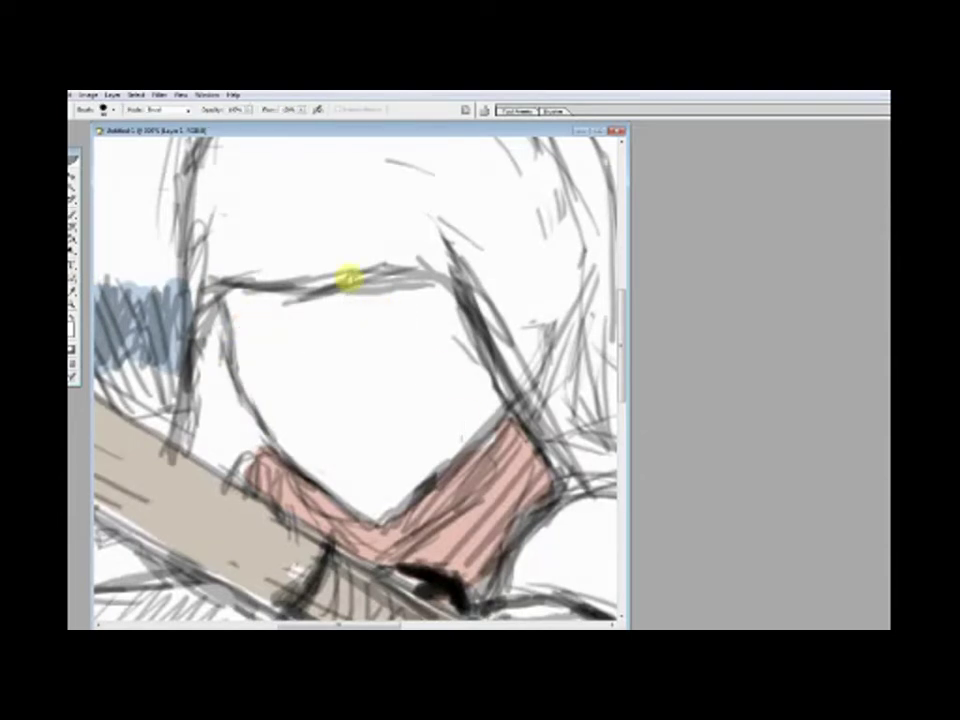
Draw a head construction outline inside the hood with jaw, neck, pointed ear and guide lines for the face.
left_click(349, 279, "ctrl+alt")
left_click(280, 305, "ctrl+alt")
mouse_move(280, 305)
left_mouse_down()
mouse_move(305, 238)
mouse_move(503, 337)
left_mouse_up()
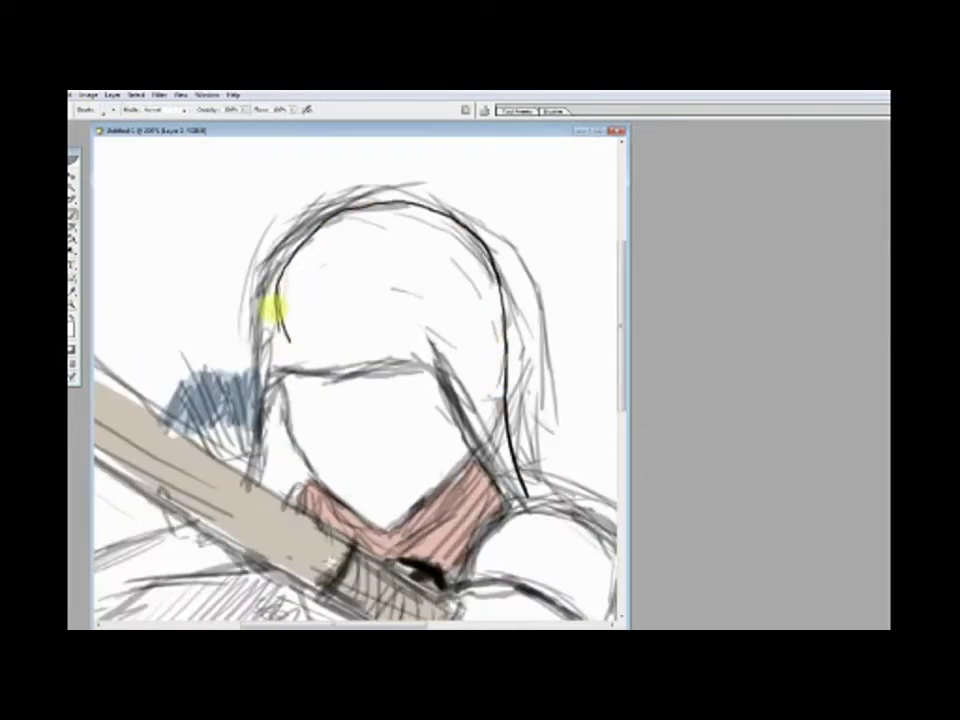
key("e")
mouse_move(290, 335)
left_mouse_down()
mouse_move(226, 237)
mouse_move(267, 308)
mouse_move(442, 208)
mouse_move(568, 333)
mouse_move(379, 186)
mouse_move(361, 204)
mouse_move(450, 204)
left_mouse_up()
key("b")
mouse_move(268, 268)
left_mouse_down()
mouse_move(467, 253)
mouse_move(535, 296)
mouse_move(553, 396)
mouse_move(279, 354)
mouse_move(347, 246)
mouse_move(381, 266)
mouse_move(355, 457)
left_mouse_up()
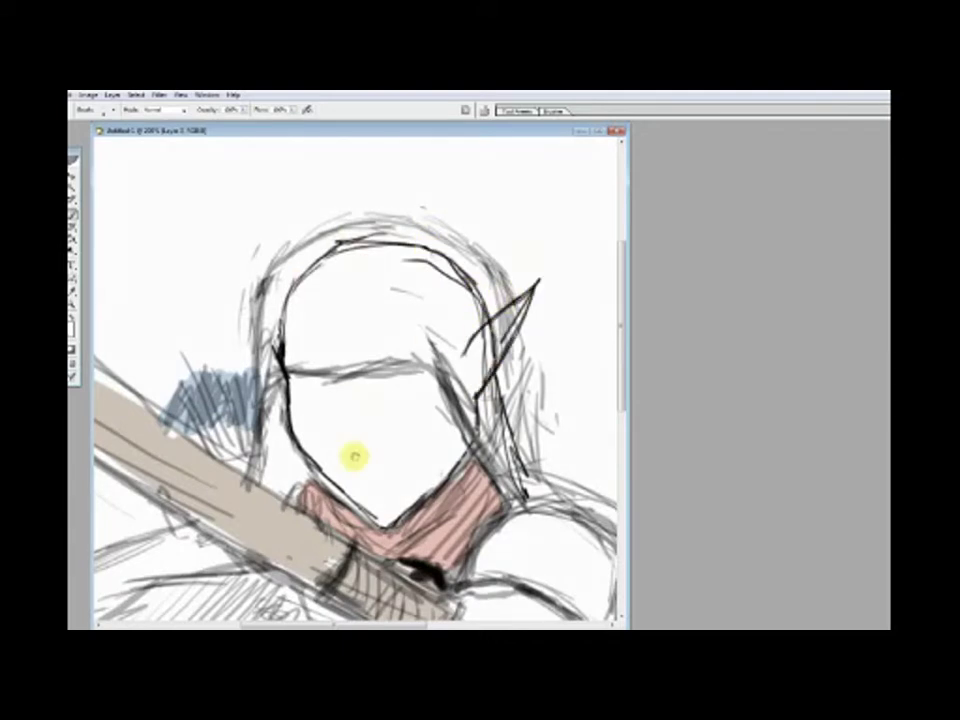
scroll(355, 457, "down", 2)
mouse_move(306, 317)
left_mouse_down()
mouse_move(347, 400)
mouse_move(344, 268)
mouse_move(336, 403)
mouse_move(392, 396)
left_mouse_up()
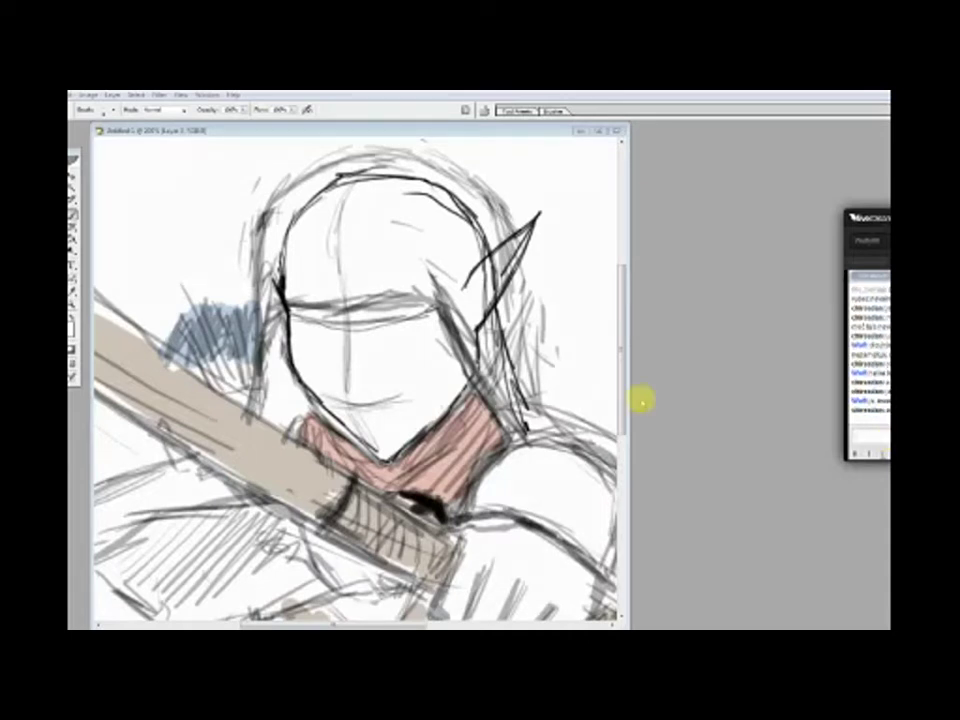
Draw the eyes, nose and mouth in the hood opening, remove the head guides, and darken the brow edge and jawline.
left_click(422, 303)
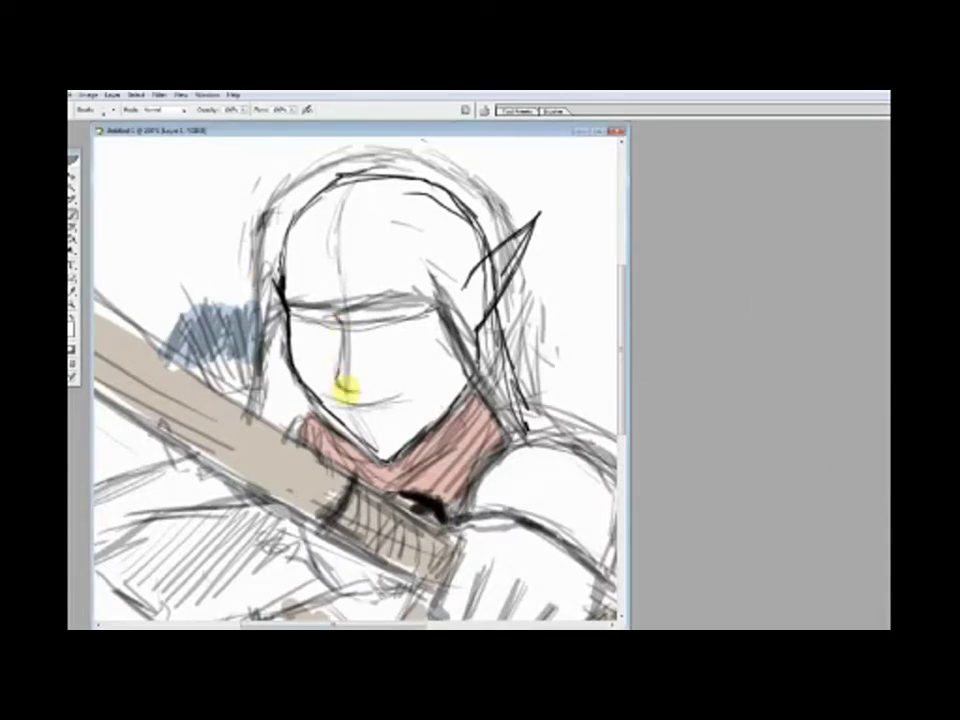
left_click_drag(330, 392, 391, 390)
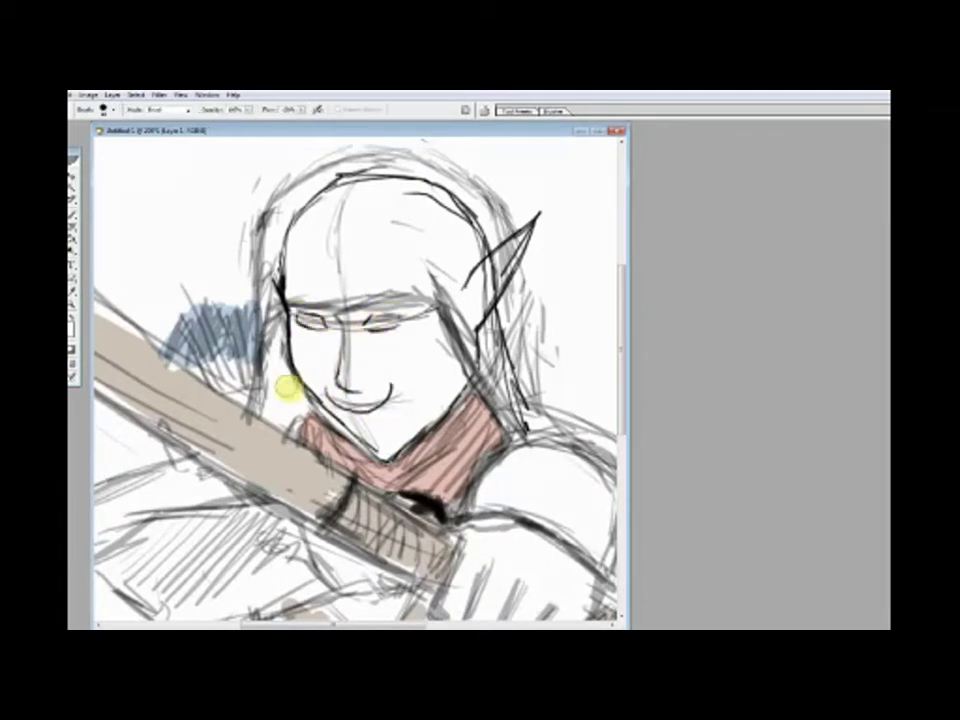
mouse_move(365, 322)
left_mouse_down()
mouse_move(302, 326)
mouse_move(420, 318)
left_mouse_up()
key("b")
left_click_drag(285, 300, 408, 297)
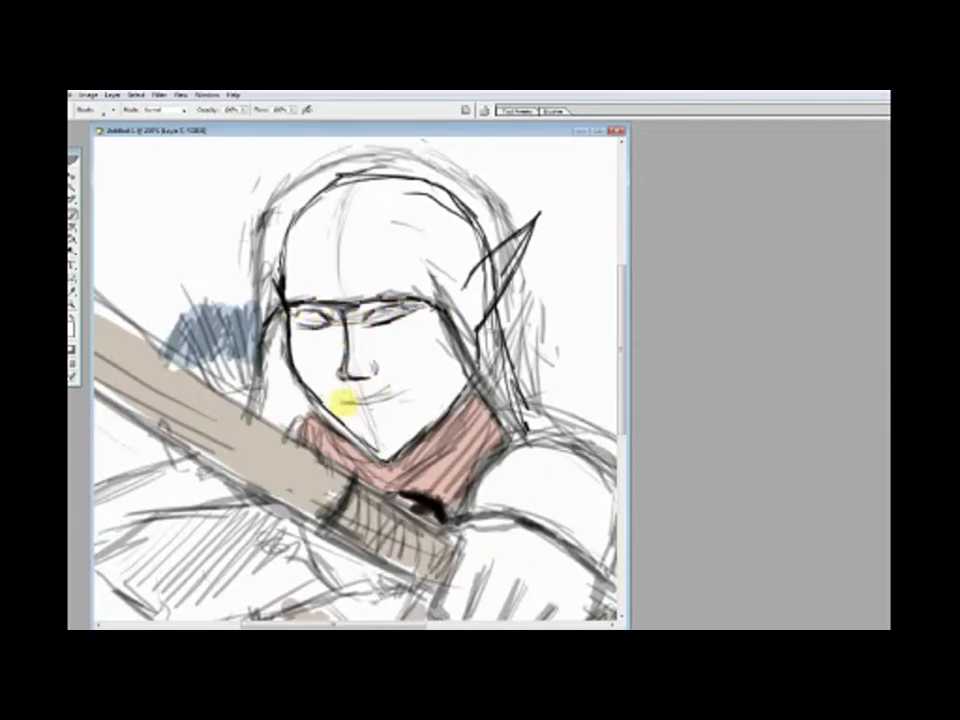
key("ctrl+z")
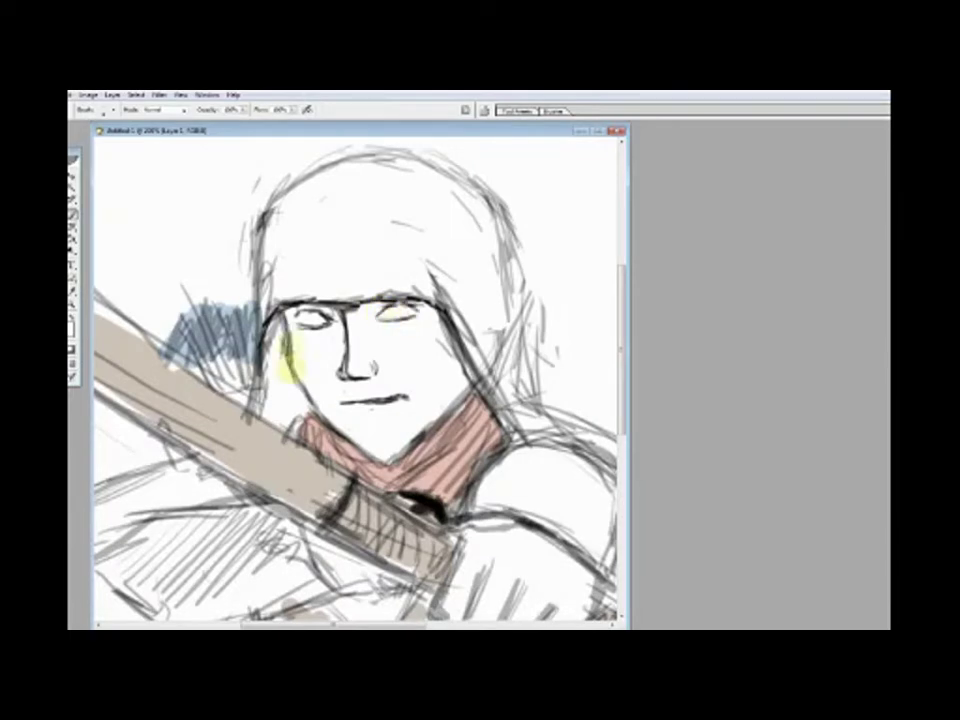
left_click_drag(318, 418, 463, 323)
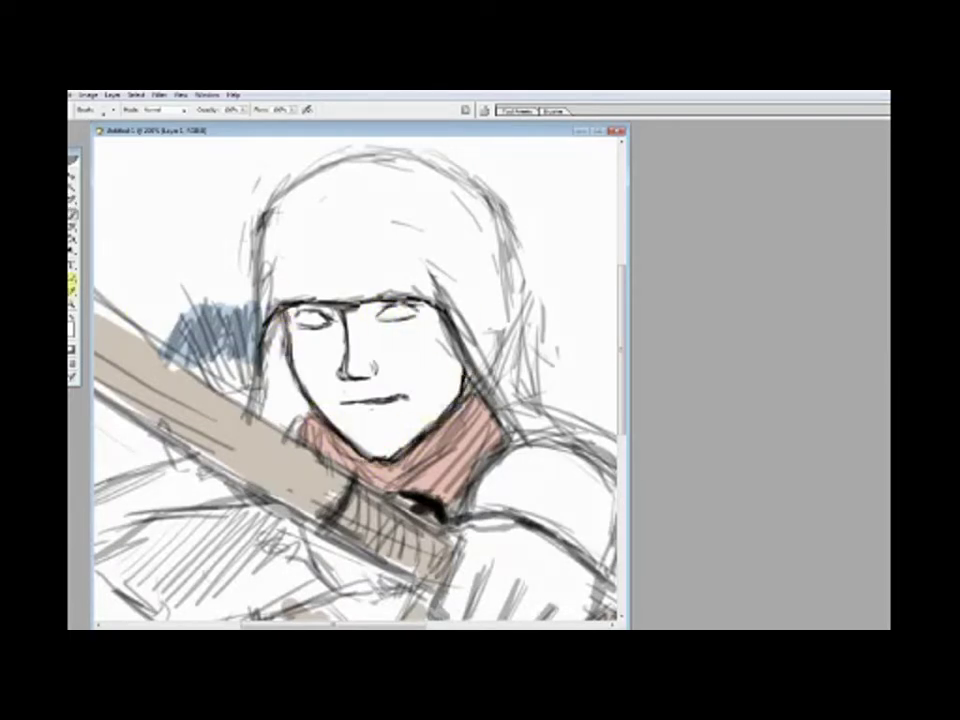
Thicken both eye outlines, extend the mouth line, and add a faint line along the far side of the nose.
key("ctrl+0")
key("ctrl+plus")
key("ctrl+plus")
key("ctrl+plus")
key("ctrl+plus")
left_click_drag(212, 322, 229, 336)
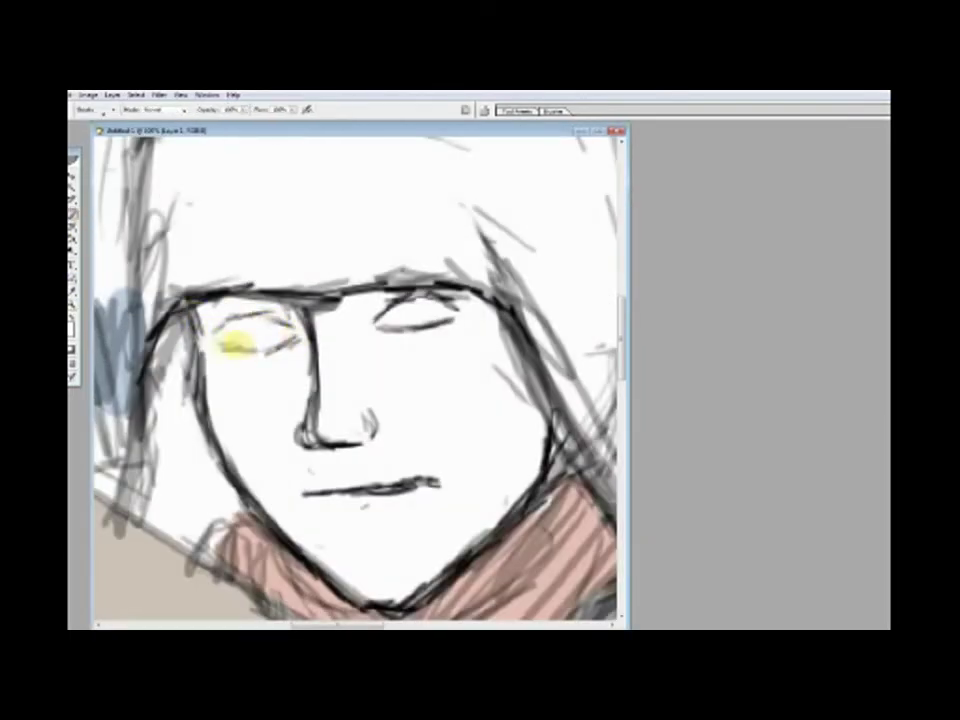
left_click_drag(470, 310, 446, 321)
left_click_drag(215, 345, 285, 335)
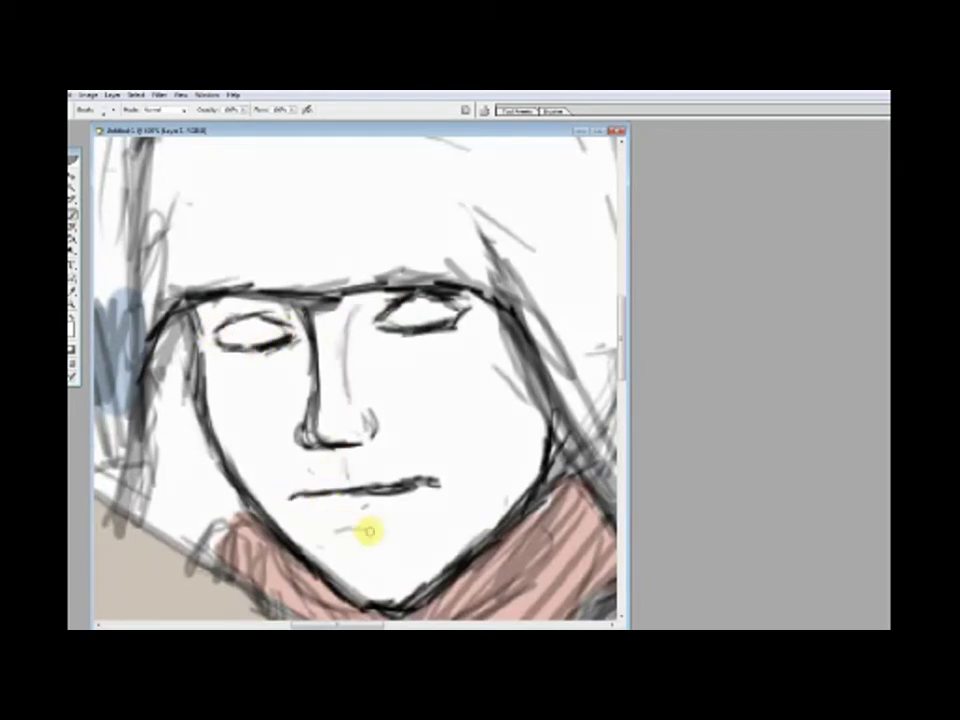
Redraw both eyes as thinner almond shapes and sketch the lower lip and the crease above the chin.
scroll(397, 505, "down", 2)
mouse_move(398, 245)
left_mouse_down()
mouse_move(398, 276)
mouse_move(204, 279)
mouse_move(396, 272)
mouse_move(361, 262)
left_mouse_up()
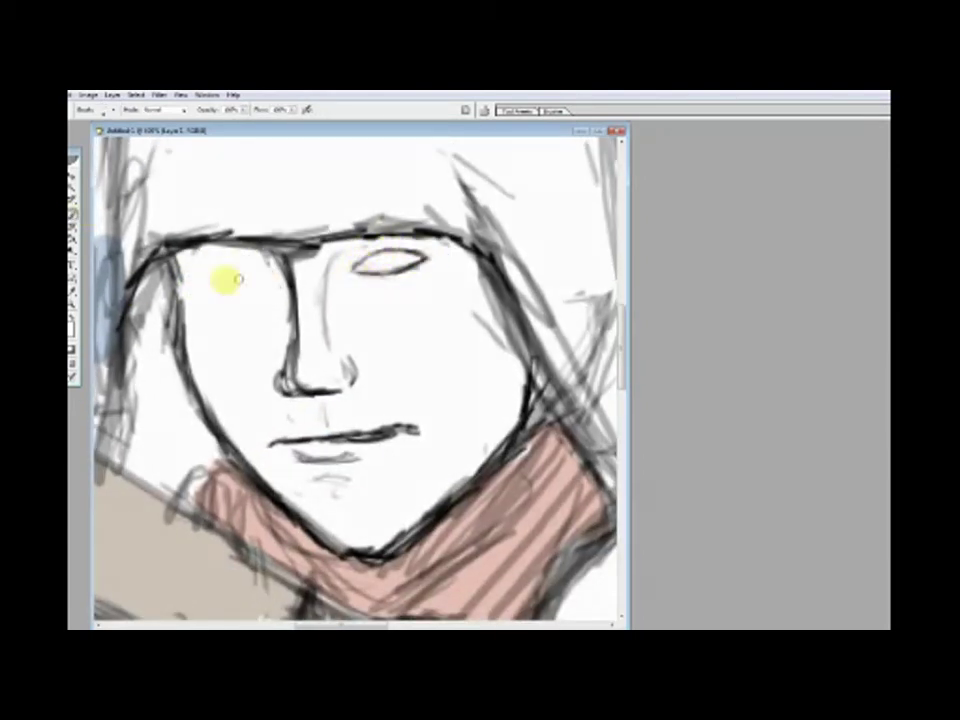
mouse_move(258, 274)
left_mouse_down()
mouse_move(193, 248)
mouse_move(264, 287)
mouse_move(227, 270)
left_mouse_up()
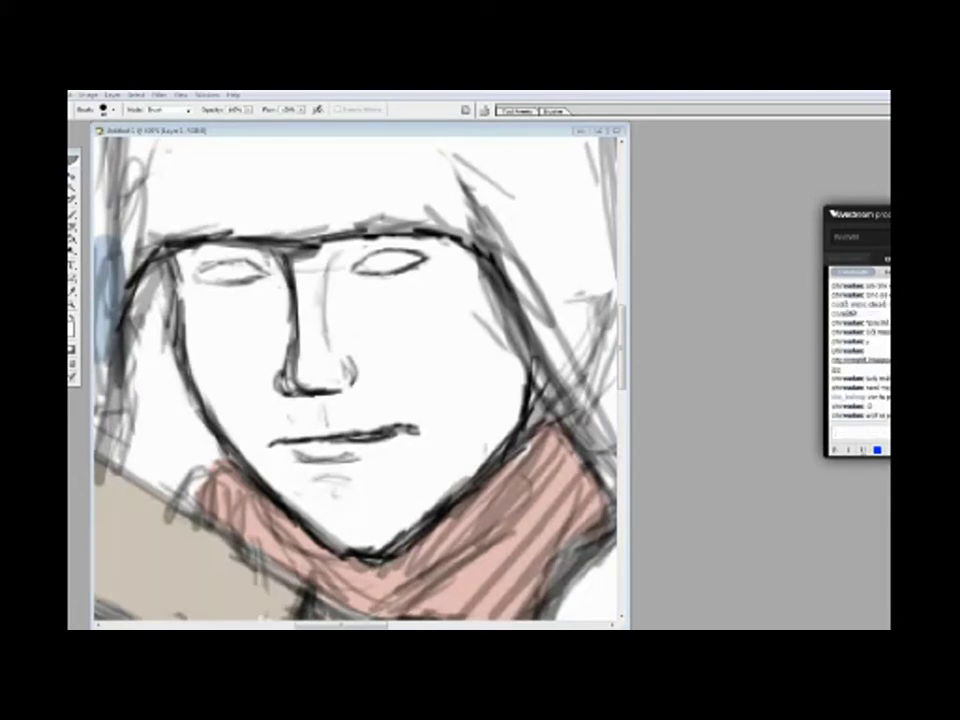
Extend the canvas below the figure and erase the rough sword hilt and animal head at the belt.
key("alt+Tab")
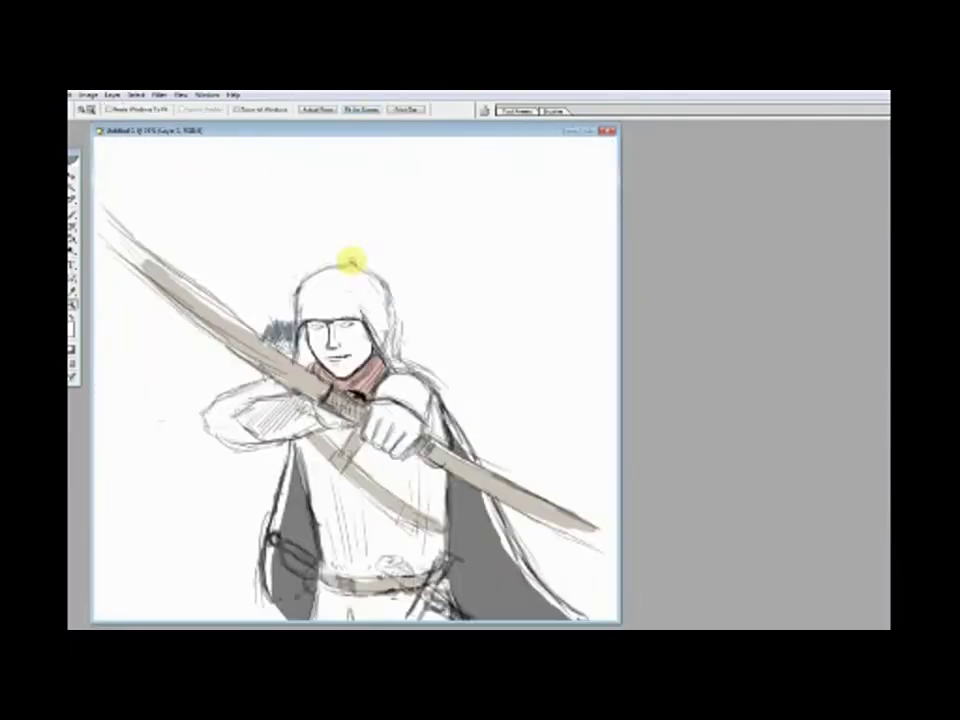
key("ctrl+plus")
key("ctrl+plus")
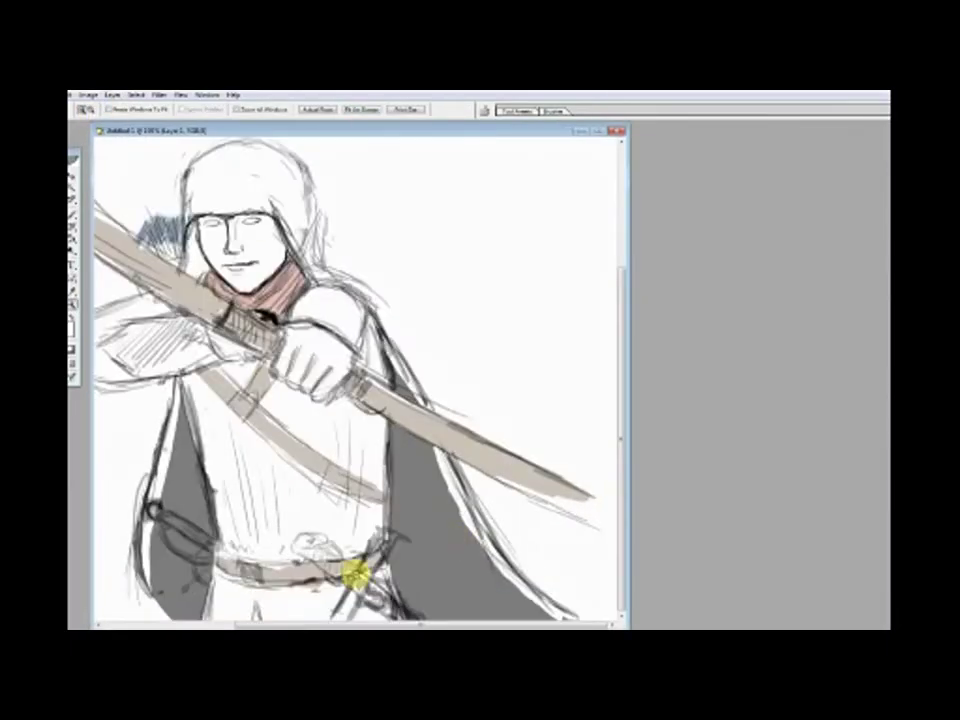
key("ctrl+alt+c")
key("Return")
key("e")
mouse_move(349, 294)
left_mouse_down()
mouse_move(441, 388)
mouse_move(328, 356)
mouse_move(278, 330)
mouse_move(348, 390)
left_mouse_up()
Sketch two curved crossguard arms and the scabbard's edge lines for a new sword at the hip.
key("b")
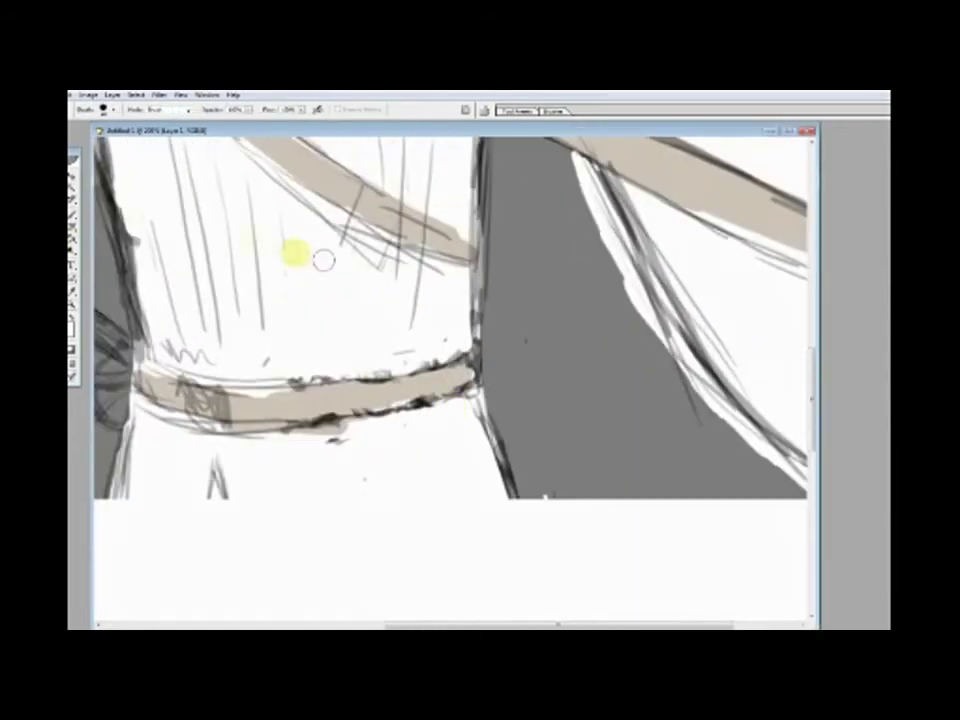
left_click_drag(470, 440, 509, 482)
left_click_drag(490, 330, 456, 379)
left_click_drag(555, 322, 455, 378)
left_click_drag(440, 432, 408, 540)
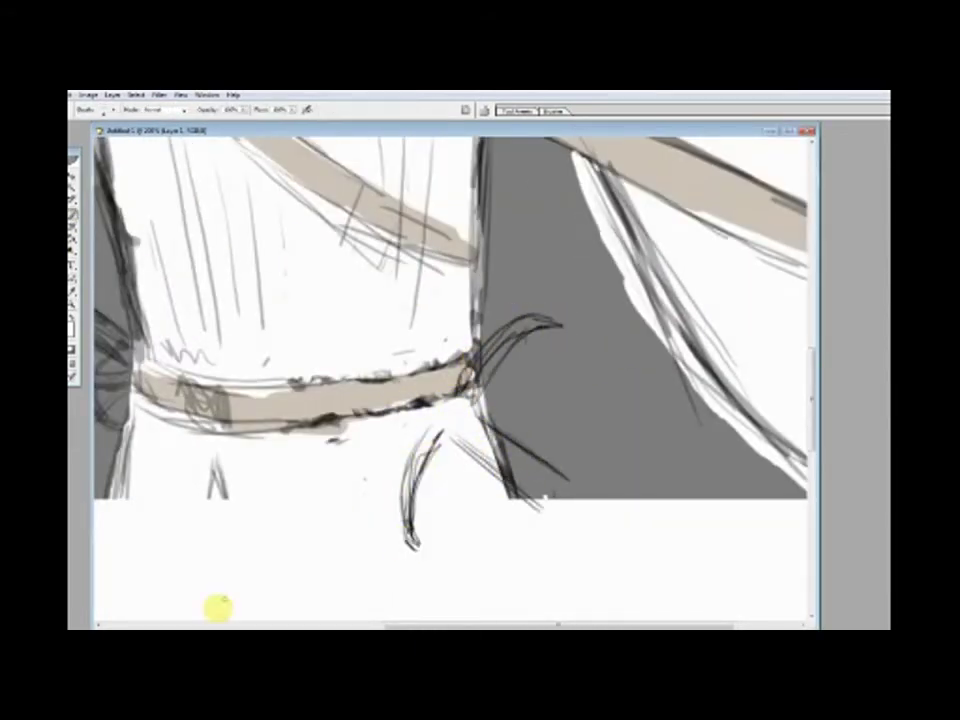
Draw the new sword's guard centre, hatched grip and rounded head-shaped pommel across the belt.
mouse_move(480, 440)
left_mouse_down()
mouse_move(456, 476)
mouse_move(536, 444)
left_mouse_up()
left_click_drag(435, 376, 470, 418)
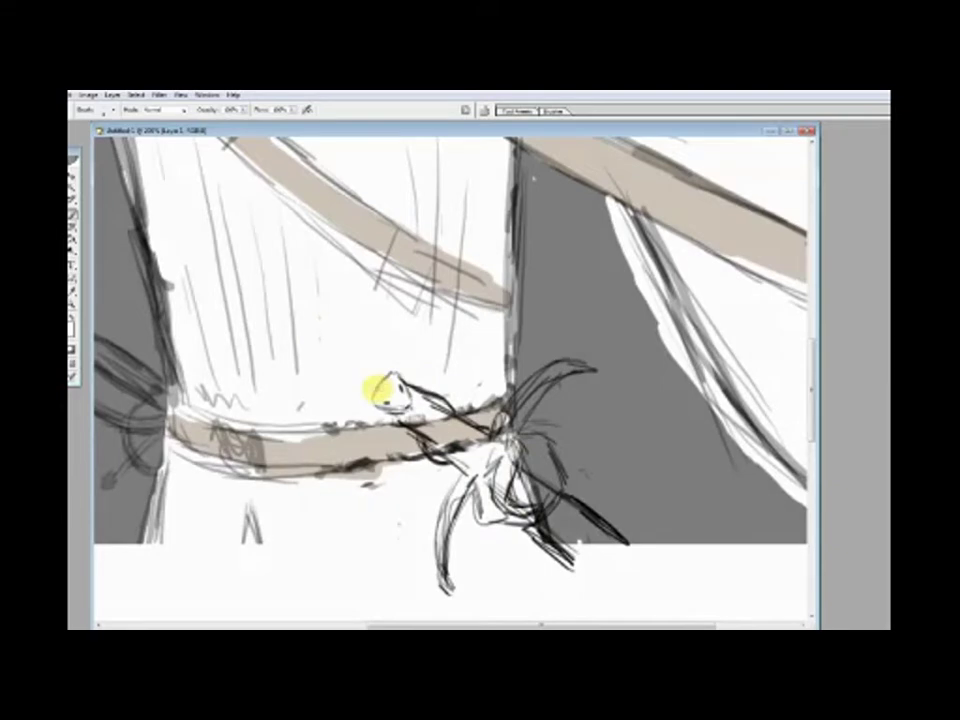
mouse_move(495, 480)
left_mouse_down()
mouse_move(456, 514)
mouse_move(553, 476)
mouse_move(500, 370)
mouse_move(456, 364)
mouse_move(551, 399)
left_mouse_up()
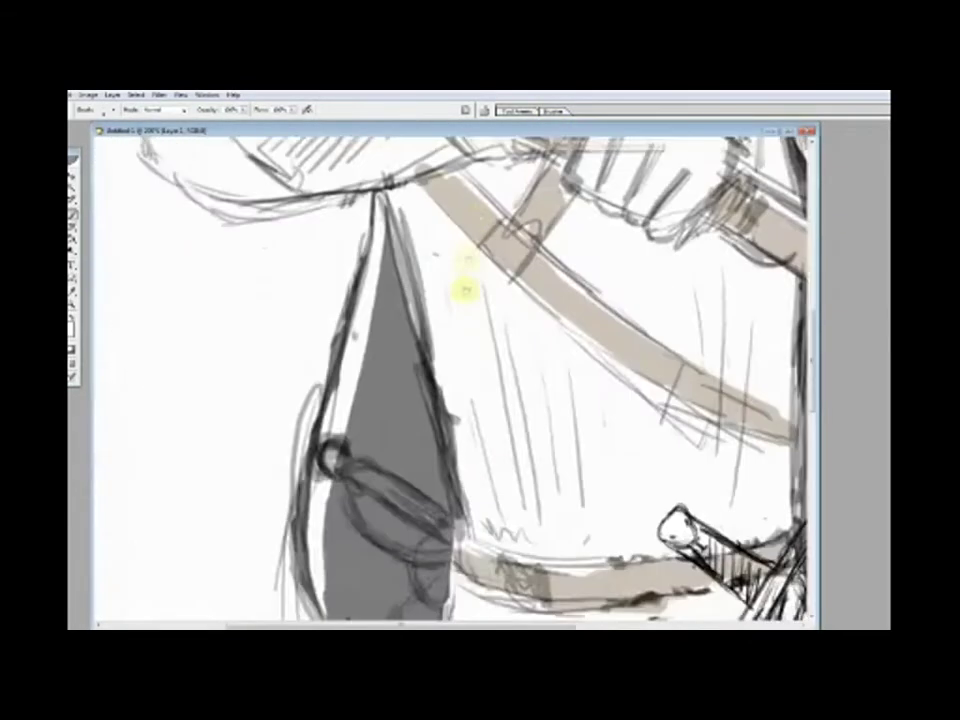
Darken the second weapon's ring pommel and curved guard over the cloak, and hatch its grip.
scroll(415, 282, "down", 3)
mouse_move(364, 289)
left_mouse_down()
mouse_move(439, 386)
mouse_move(420, 402)
mouse_move(375, 315)
left_mouse_up()
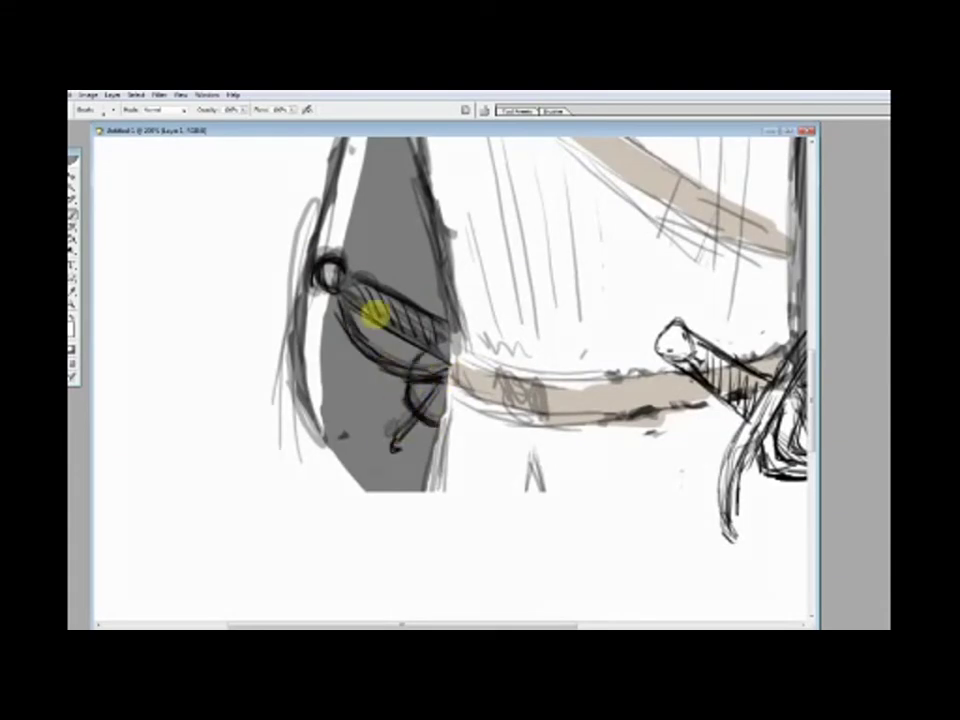
Select each of the archer's eyes separately and transform it to adjust its shape and placement under the hood.
key("z")
left_click(366, 110)
left_click(335, 248)
key("b")
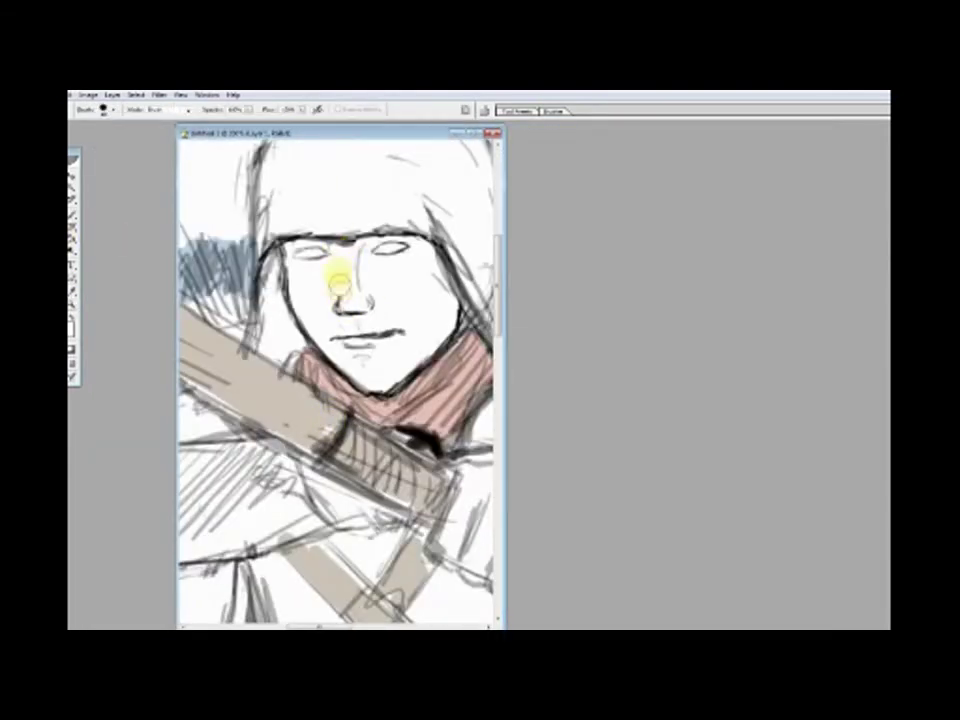
key("z")
left_click(347, 272)
key("m")
left_click_drag(290, 300, 357, 348)
key("ctrl+t")
key("Return")
left_click_drag(403, 296, 476, 334)
key("ctrl+t")
key("Return")
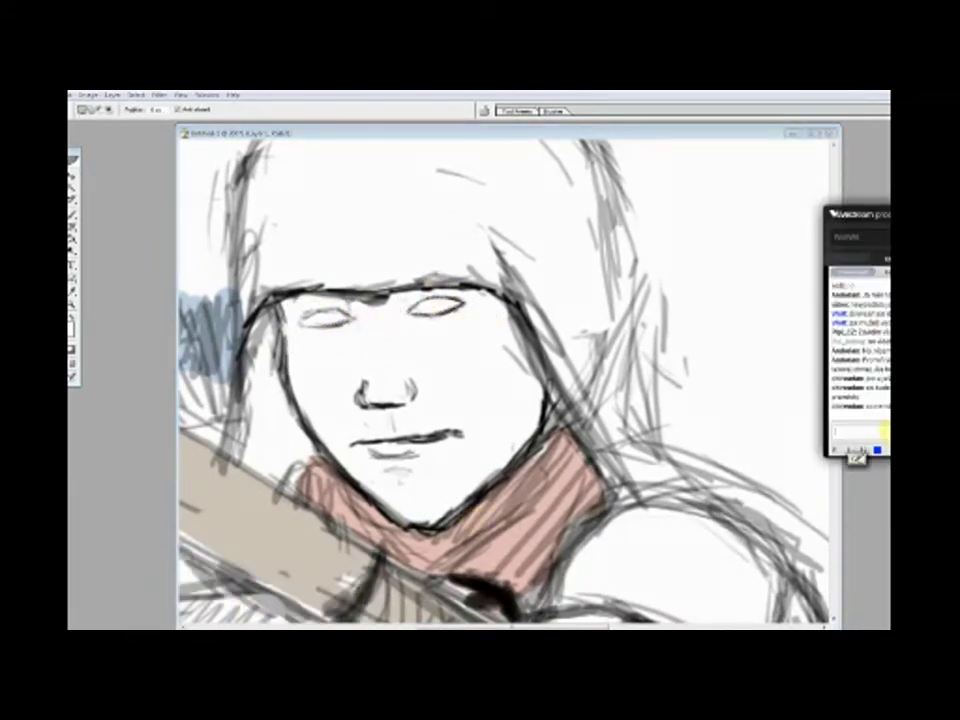
Try a first outline of the tunic skirt and cloak edges below the belt in thick black strokes, then undo it.
key("z")
left_click(340, 108)
key("b")
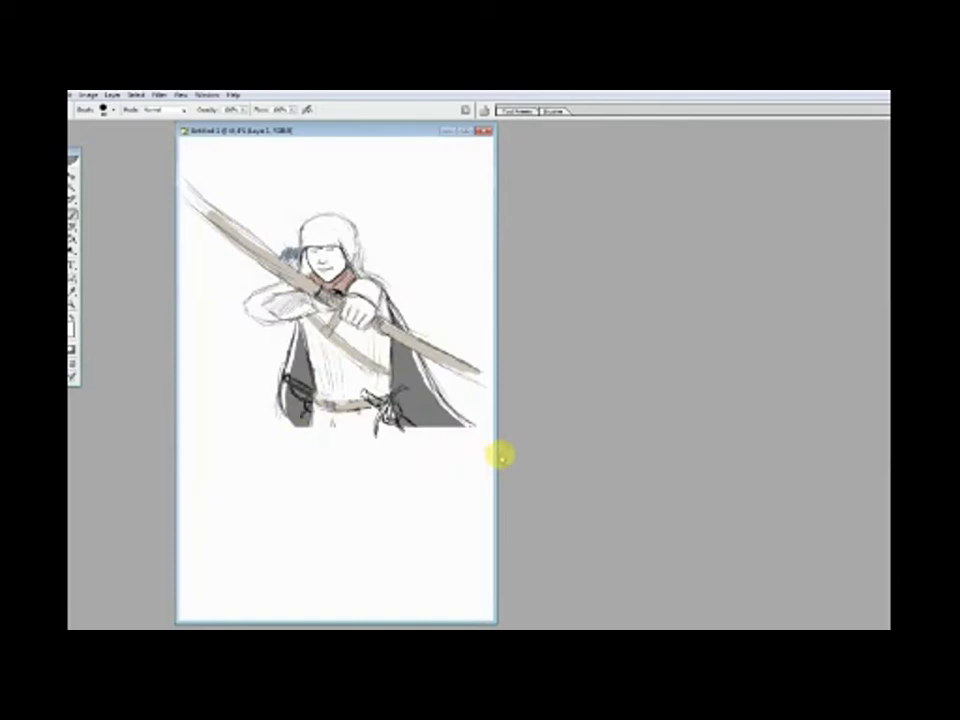
mouse_move(443, 420)
left_mouse_down()
mouse_move(502, 433)
mouse_move(470, 497)
left_mouse_up()
left_click_drag(497, 418, 538, 523)
left_click_drag(476, 507, 530, 527)
left_click_drag(432, 438, 430, 459)
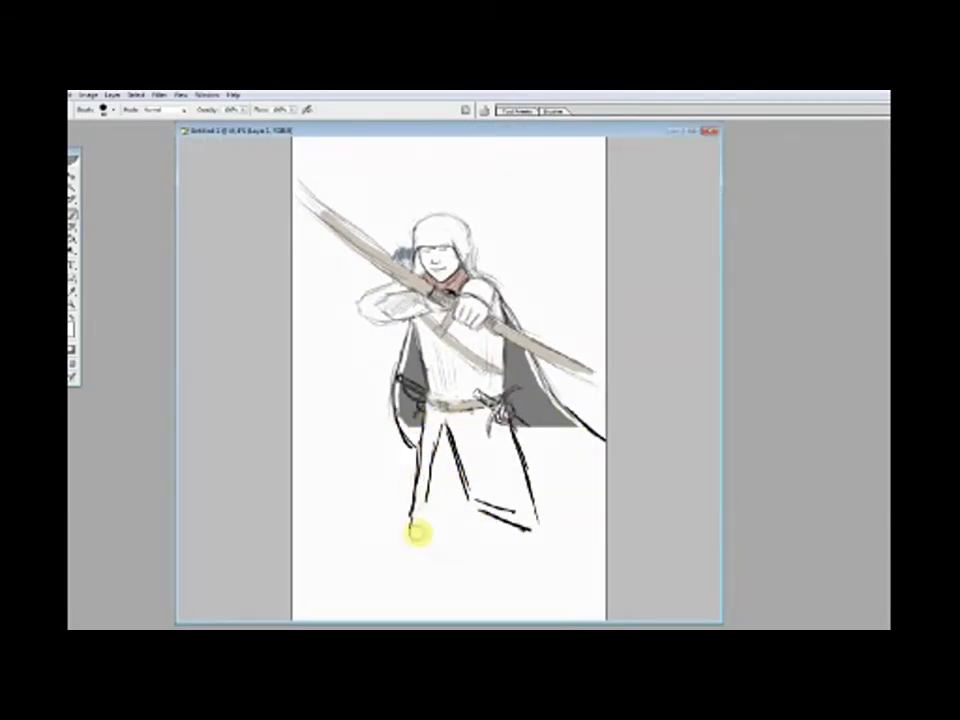
key("ctrl+alt+z")
key("ctrl+alt+z")
key("ctrl+alt+z")
key("ctrl+alt+z")
Try sketching a long tunic skirt with folds and standing legs in light lines, then erase them.
mouse_move(511, 432)
left_mouse_down()
mouse_move(466, 472)
mouse_move(501, 485)
left_mouse_up()
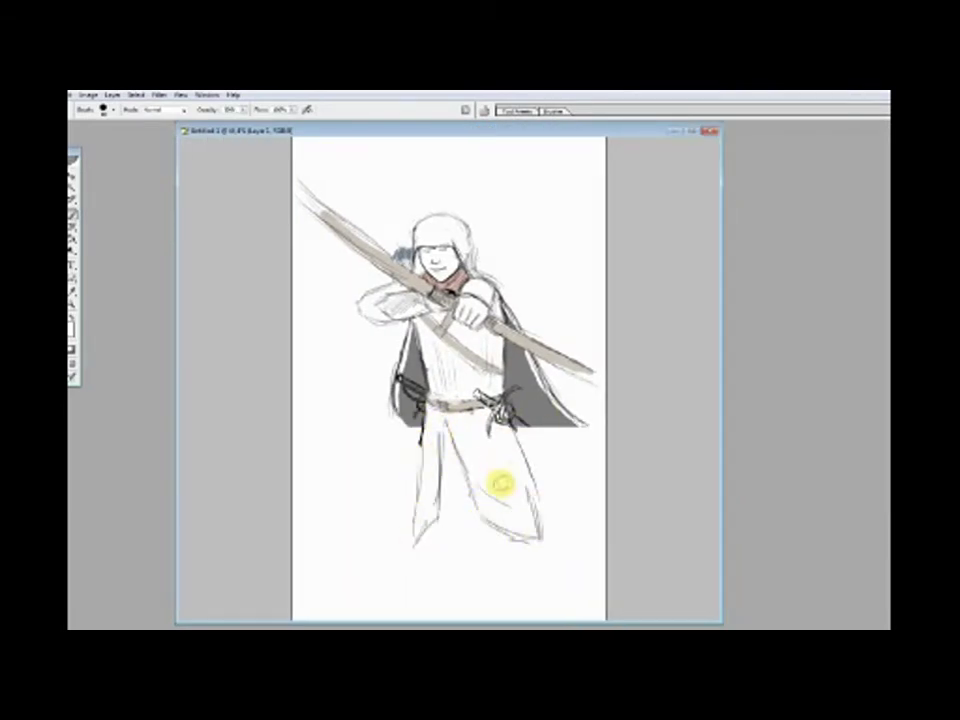
left_click_drag(483, 548, 490, 606)
left_click_drag(506, 545, 504, 615)
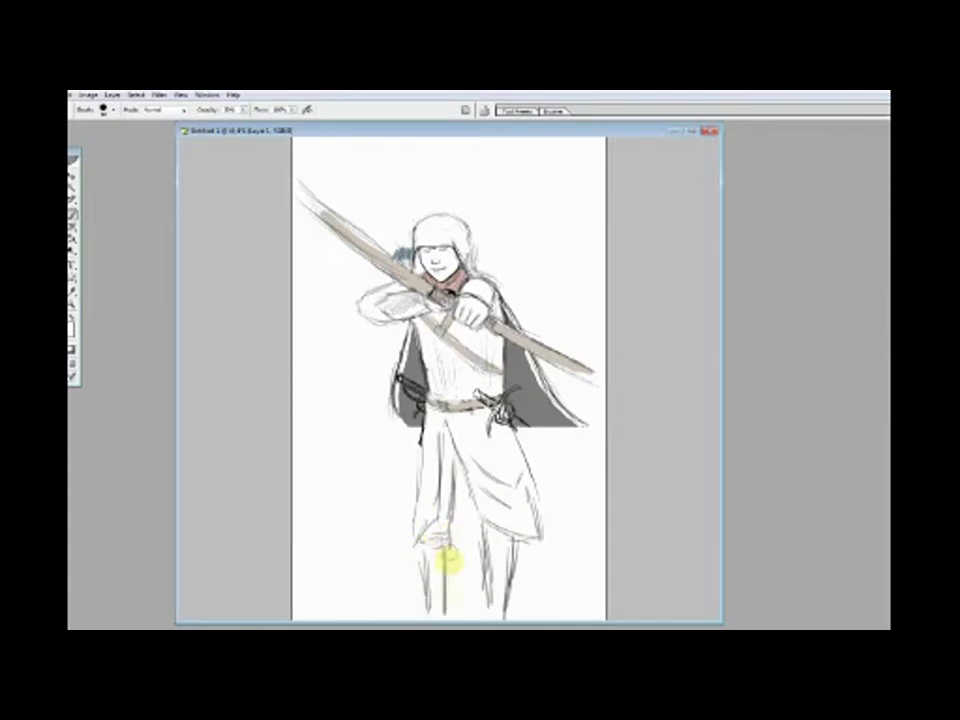
key("e")
mouse_move(435, 467)
left_mouse_down()
mouse_move(499, 546)
mouse_move(425, 543)
left_mouse_up()
Save the drawing under a new file name in Photoshop format.
left_click(84, 221)
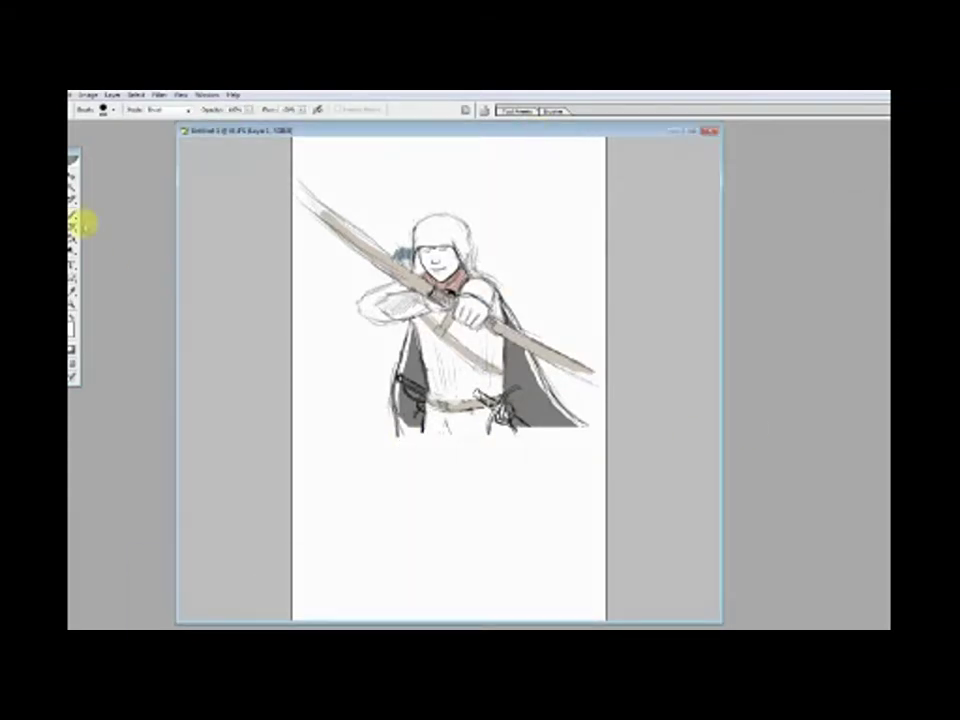
key("ctrl+shift+s")
left_click(563, 364)
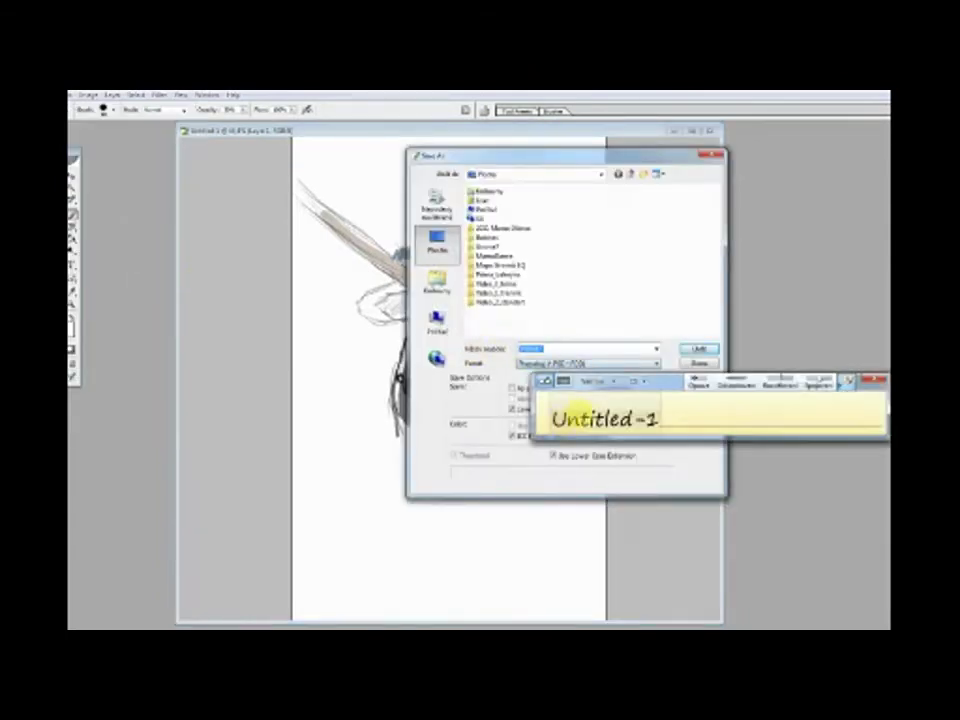
left_click_drag(552, 410, 600, 418)
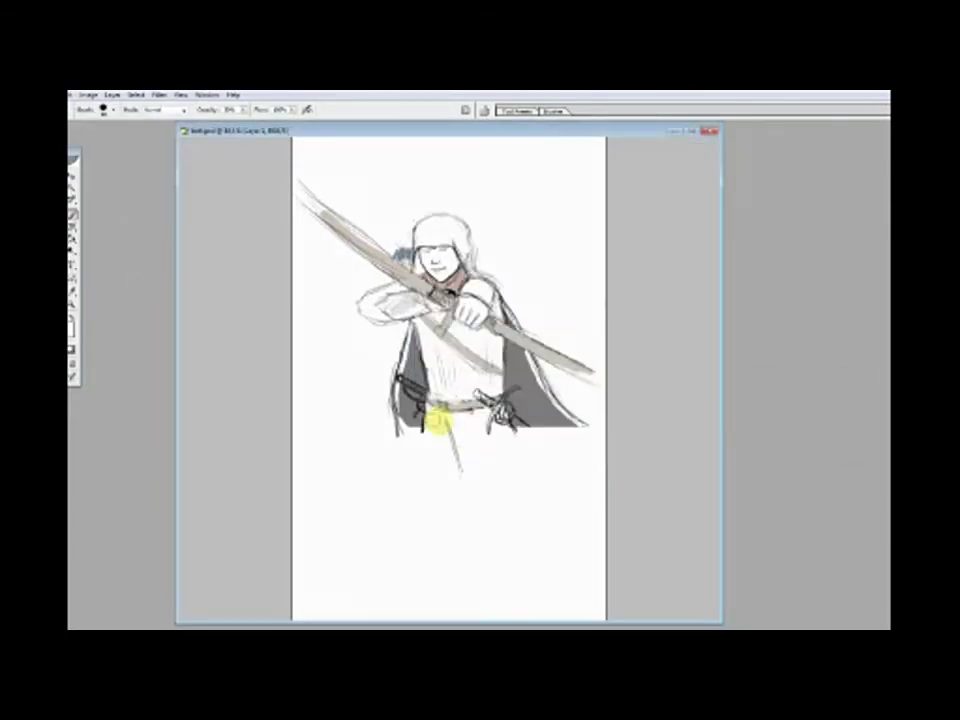
Try sketching a bent leg and hip lines below the belt, then erase the leg.
mouse_move(422, 444)
left_mouse_down()
mouse_move(403, 469)
mouse_move(450, 595)
left_mouse_up()
mouse_move(500, 430)
left_mouse_down()
mouse_move(507, 520)
mouse_move(489, 499)
left_mouse_up()
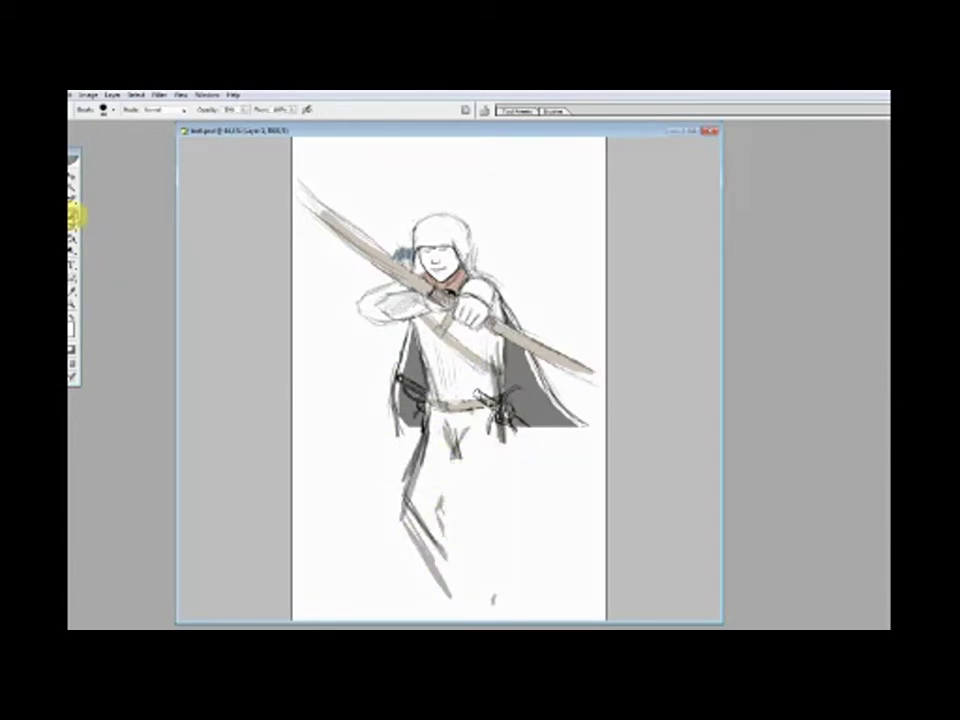
mouse_move(430, 470)
left_mouse_down()
mouse_move(461, 450)
mouse_move(375, 439)
mouse_move(396, 508)
mouse_move(440, 590)
left_mouse_up()
mouse_move(229, 615)
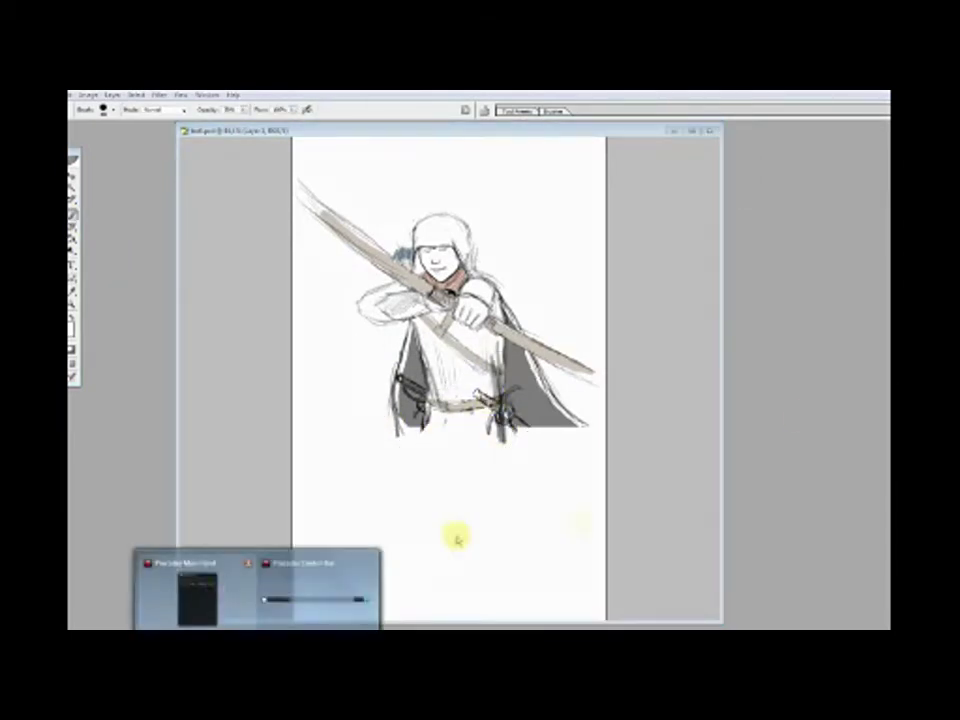
mouse_move(445, 565)
left_mouse_down()
mouse_move(401, 482)
mouse_move(454, 435)
mouse_move(484, 499)
mouse_move(430, 452)
mouse_move(461, 525)
left_mouse_up()
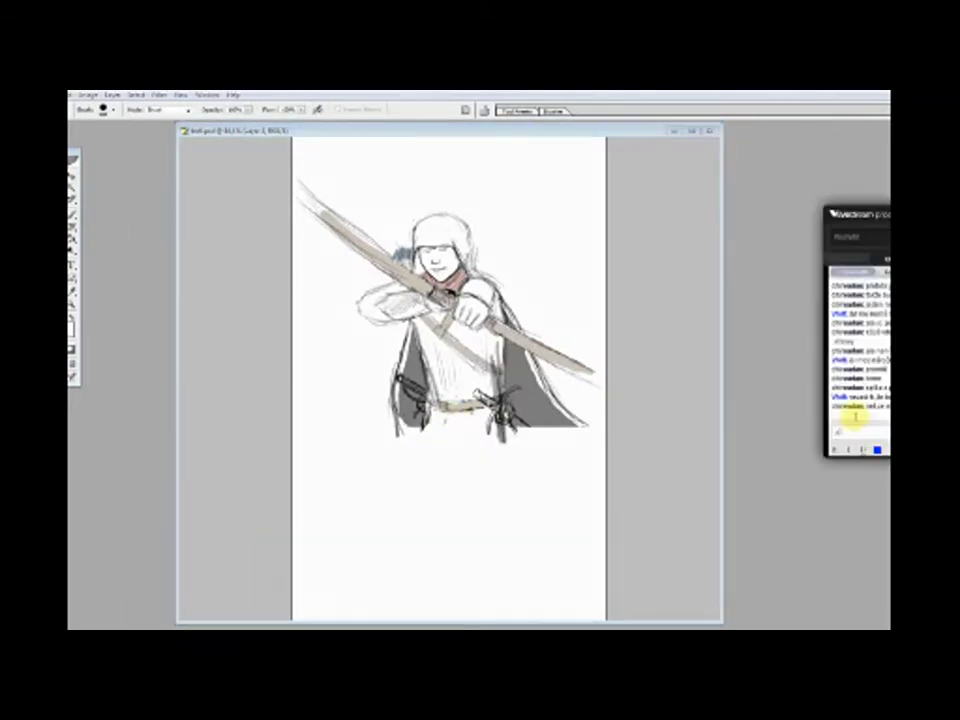
Try another leg pose reaching out to the side below the belt, then remove its strokes.
mouse_move(441, 452)
left_mouse_down()
mouse_move(360, 451)
mouse_move(387, 533)
mouse_move(447, 440)
mouse_move(445, 528)
mouse_move(475, 513)
mouse_move(443, 520)
mouse_move(542, 511)
mouse_move(442, 458)
mouse_move(393, 520)
left_mouse_up()
key("ctrl+alt+z")
key("ctrl+alt+z")
key("ctrl+alt+z")
key("ctrl+alt+z")
mouse_move(384, 430)
left_mouse_down()
mouse_move(369, 510)
mouse_move(527, 517)
mouse_move(418, 461)
mouse_move(386, 525)
left_mouse_up()
key("e")
left_click_drag(390, 445, 385, 515)
Sketch both legs in a kneeling pose below the belt, adding pointed ears to the hood and a curved tail.
left_click(75, 208)
left_click_drag(461, 508, 574, 504)
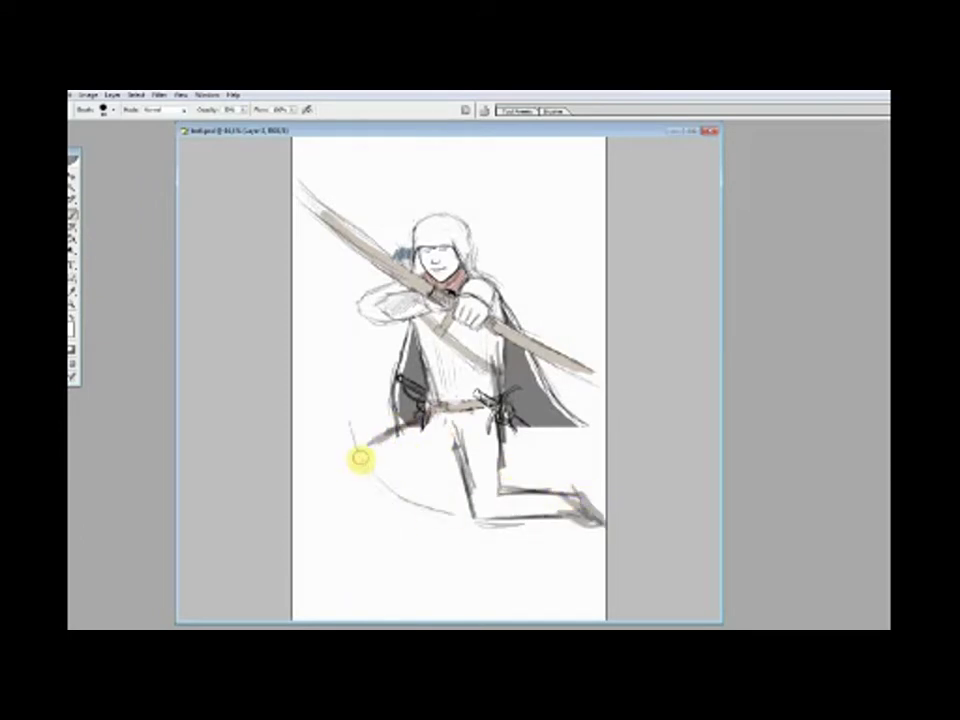
mouse_move(388, 483)
left_mouse_down()
mouse_move(396, 516)
mouse_move(440, 518)
left_mouse_up()
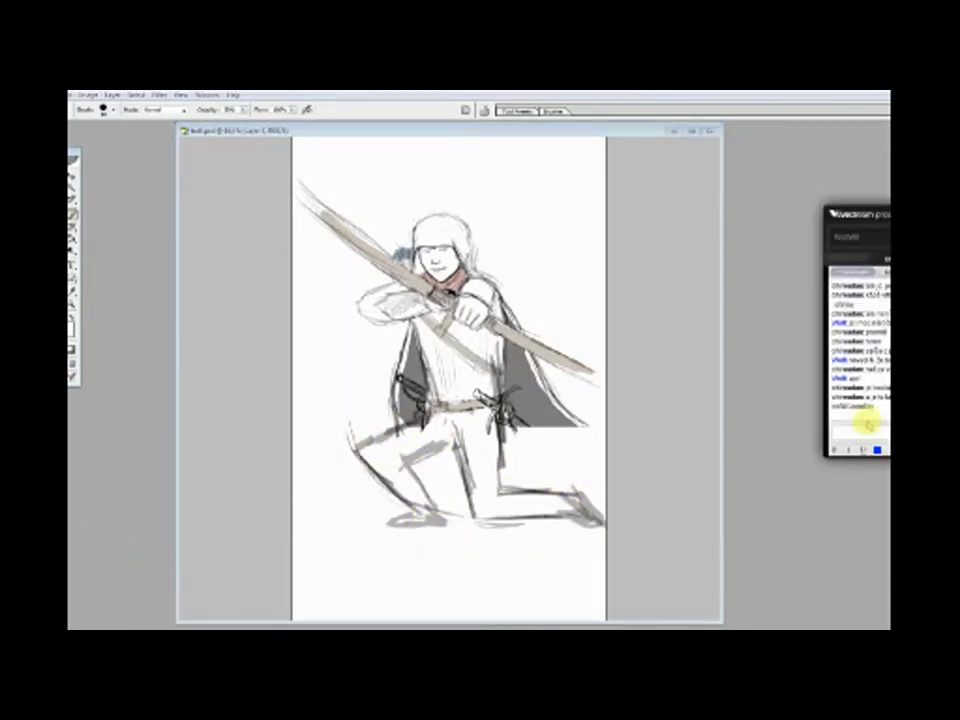
left_click(418, 210)
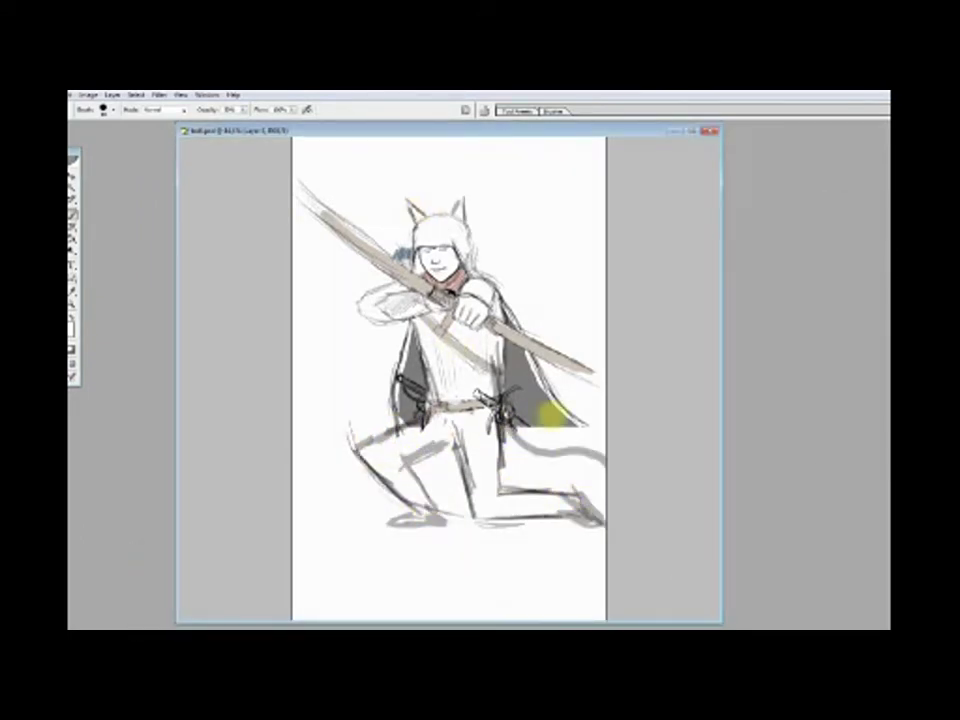
Erase the old hood lines beside the face and rework the hood's outline over the head.
key("ctrl+space")
left_click_drag(360, 190, 540, 340)
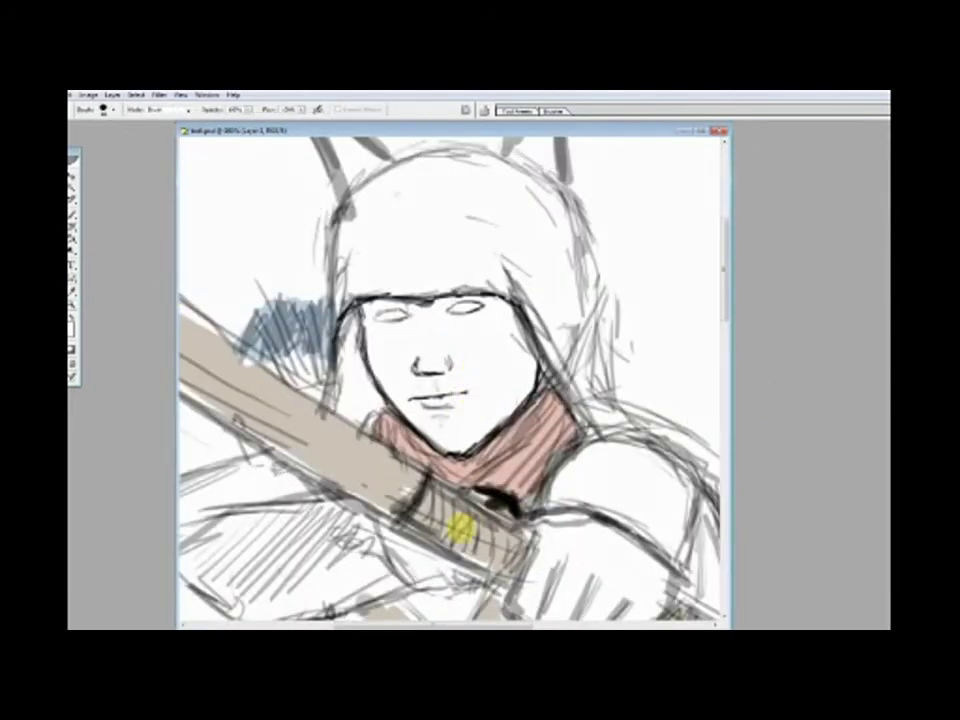
double_click(80, 294)
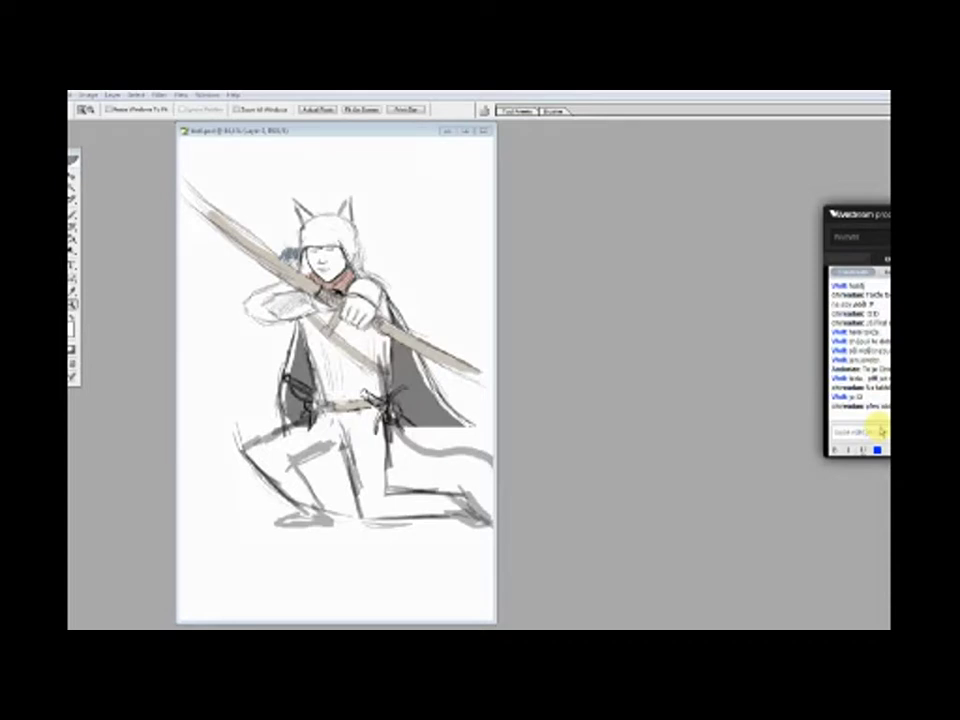
left_click(337, 257)
key("b")
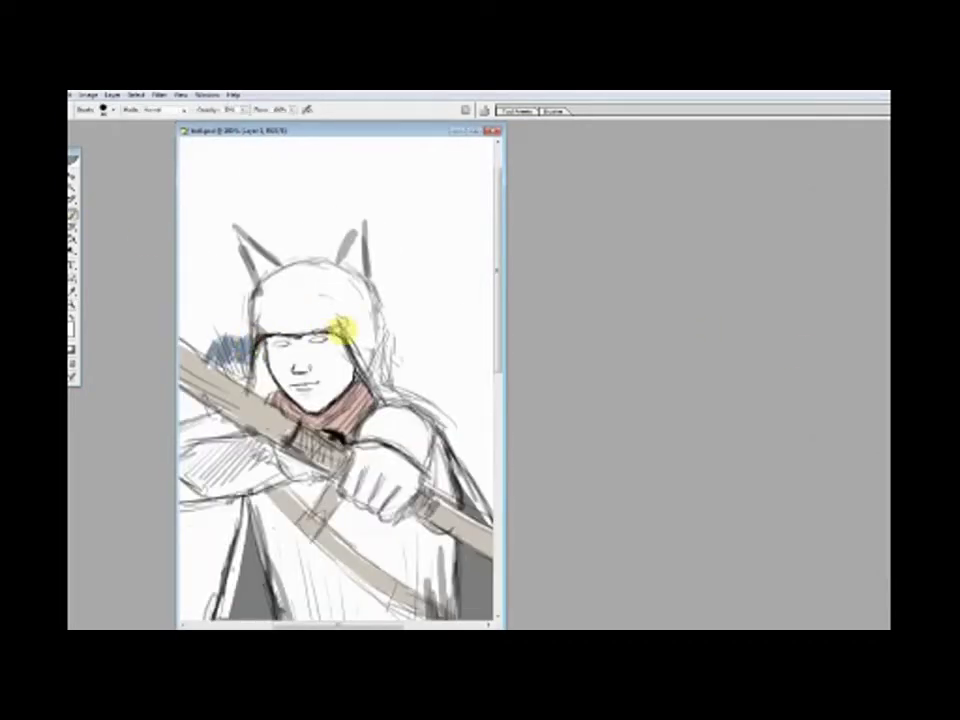
left_click(317, 315)
left_click(378, 393)
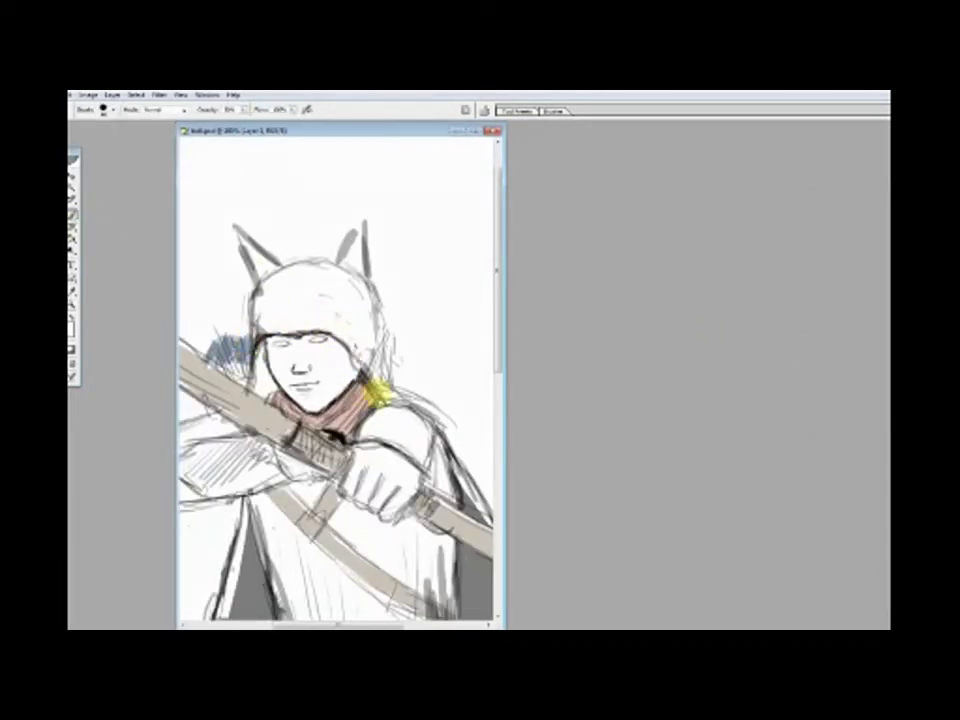
left_click(379, 332)
key("ctrl+z")
left_click(257, 279)
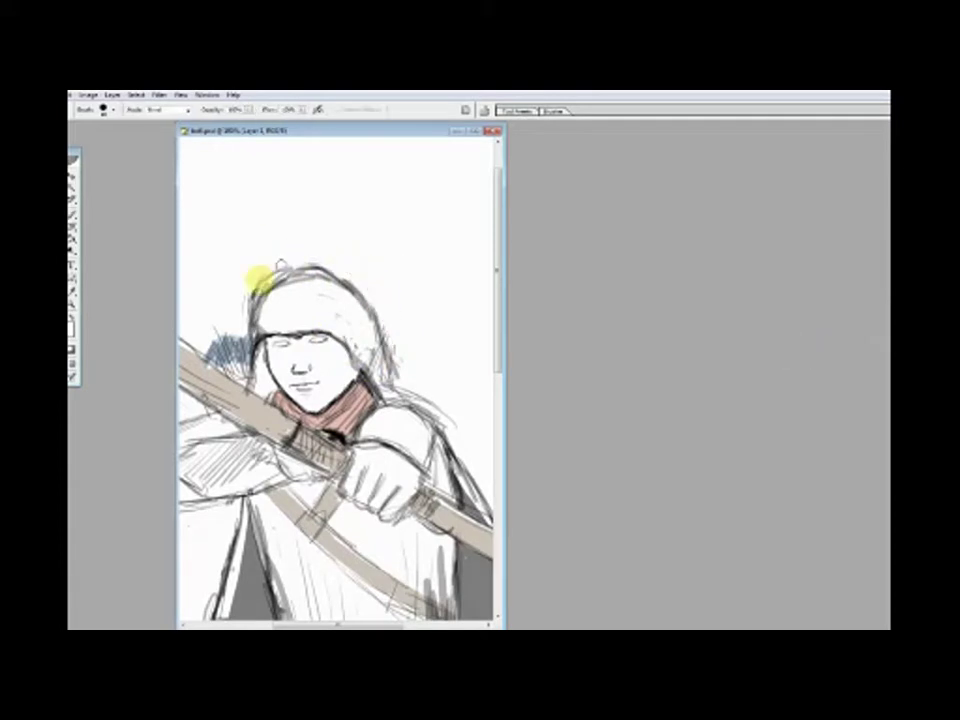
Redraw the hood with a taller, peaked outline and a side edge falling to the shoulder.
left_click_drag(355, 316, 365, 300)
key("ctrl+z")
left_click(78, 207)
mouse_move(287, 330)
left_mouse_down()
mouse_move(328, 272)
mouse_move(383, 316)
left_mouse_up()
left_click_drag(386, 484, 386, 439)
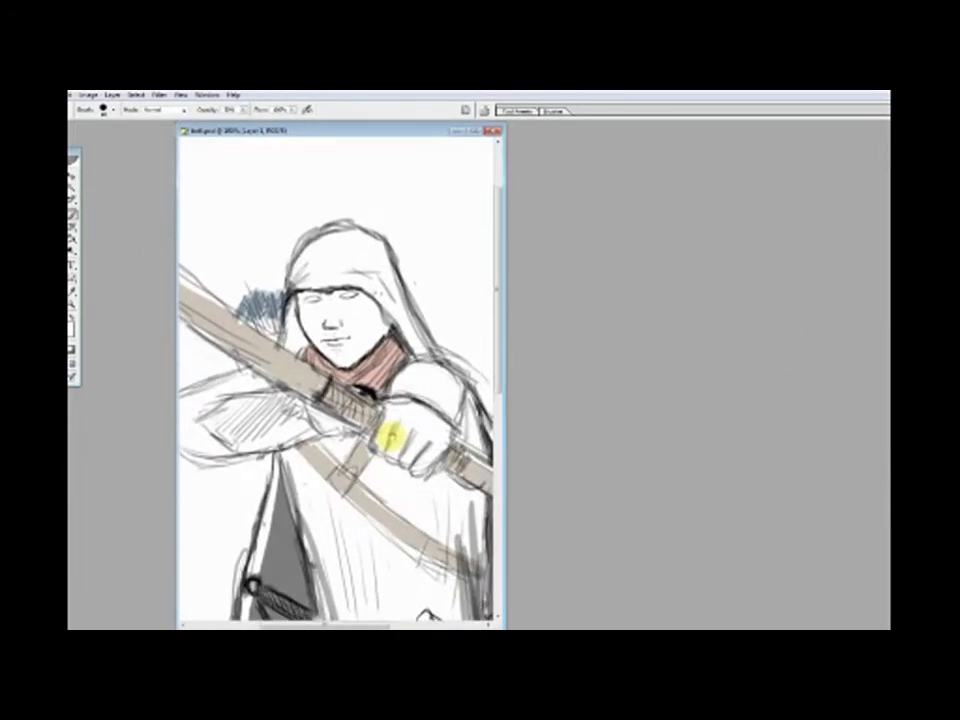
key("l")
left_click_drag(277, 210, 272, 246)
left_click_drag(365, 352, 461, 186)
left_click(75, 306)
Switch to the browser and look through the "dark hood" image results for a hood reference.
key("ctrl+minus")
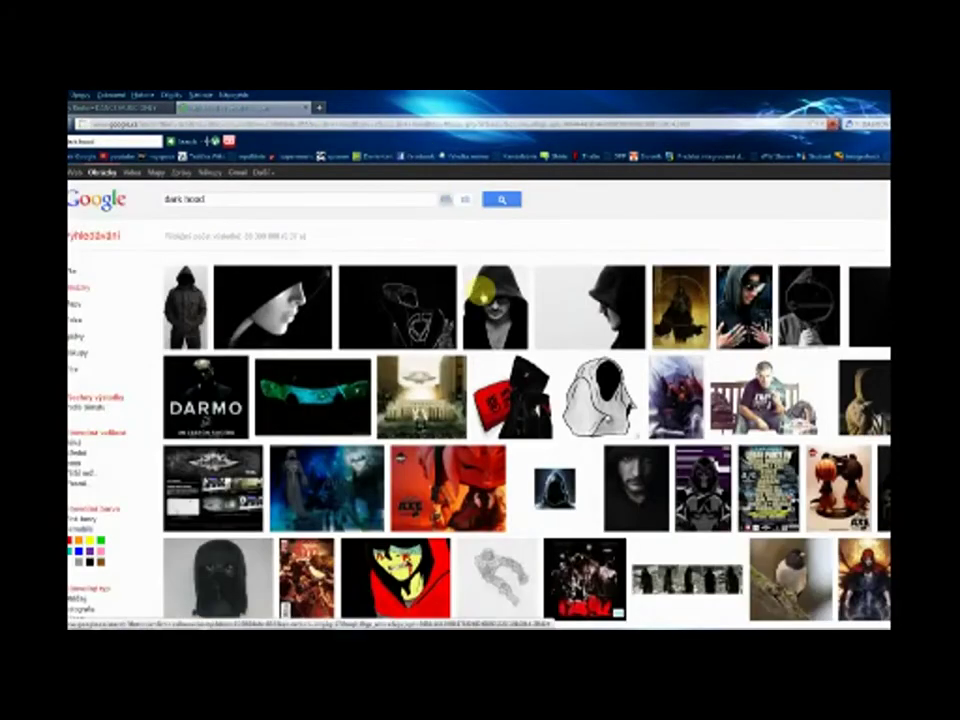
scroll(825, 208, "down", 5)
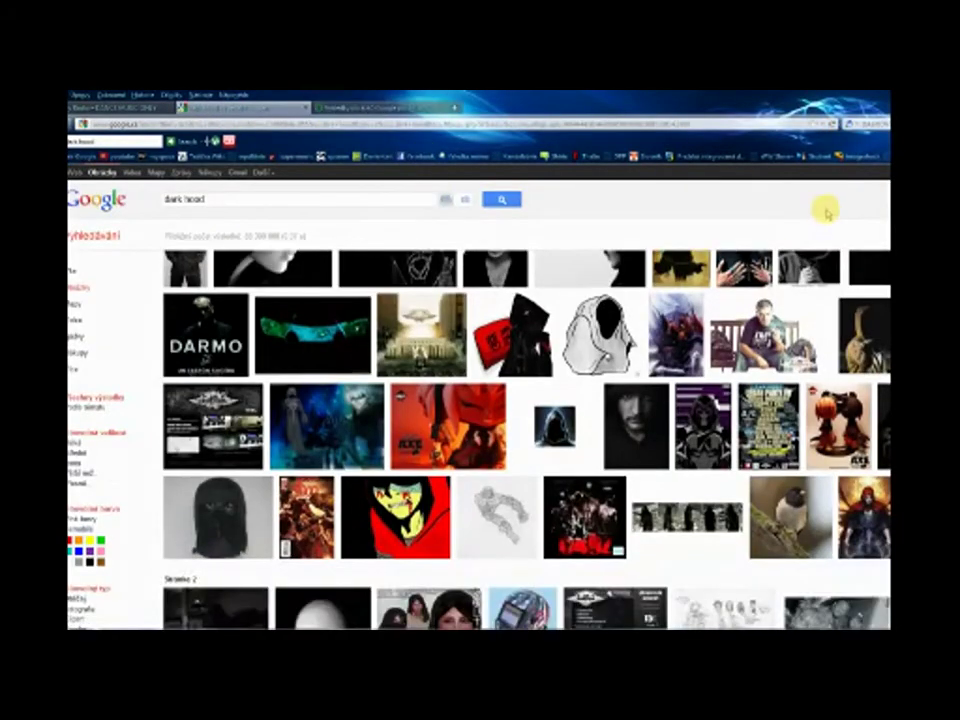
scroll(480, 400, "up", 5)
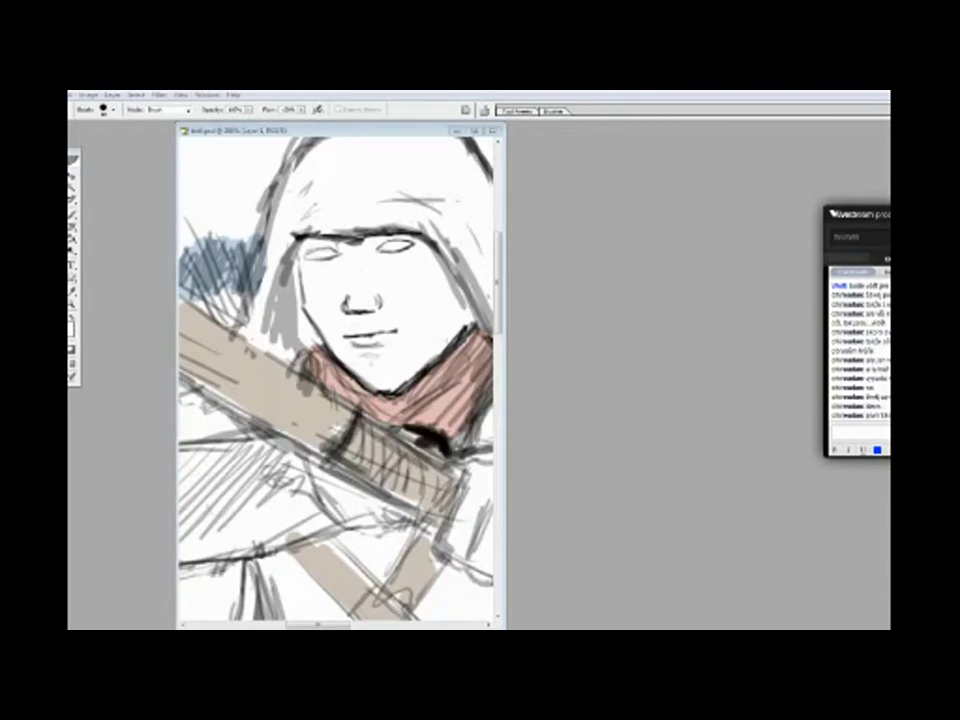
Return to the drawing and refine the hood's edges and inner folds around the face.
key("ctrl+plus")
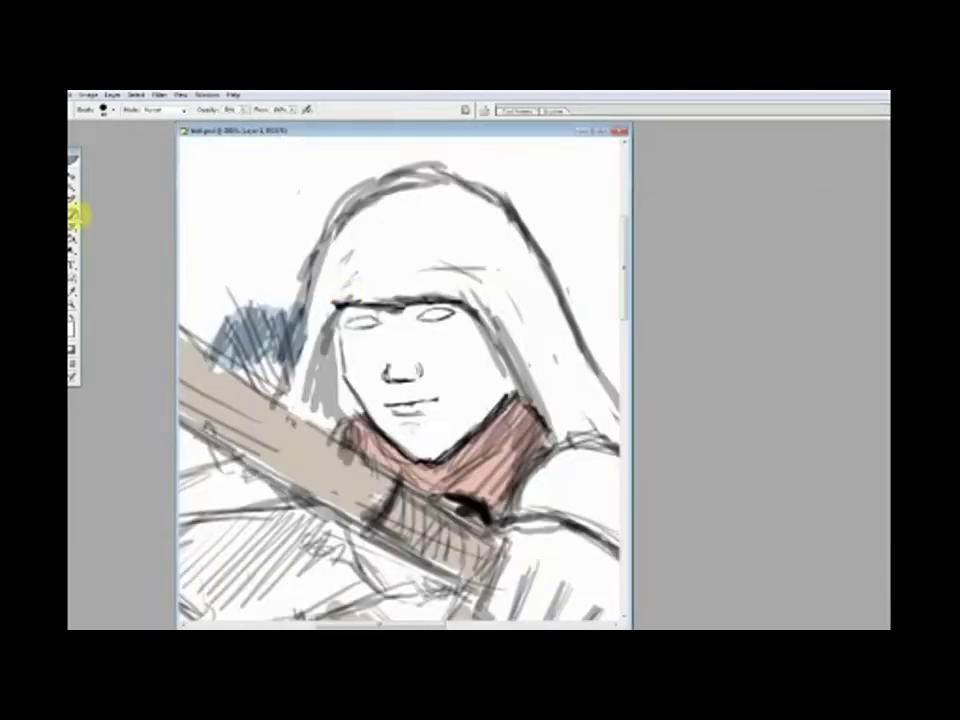
scroll(461, 283, "up", 3)
mouse_move(461, 283)
left_mouse_down()
mouse_move(289, 332)
mouse_move(435, 272)
mouse_move(429, 332)
left_mouse_up()
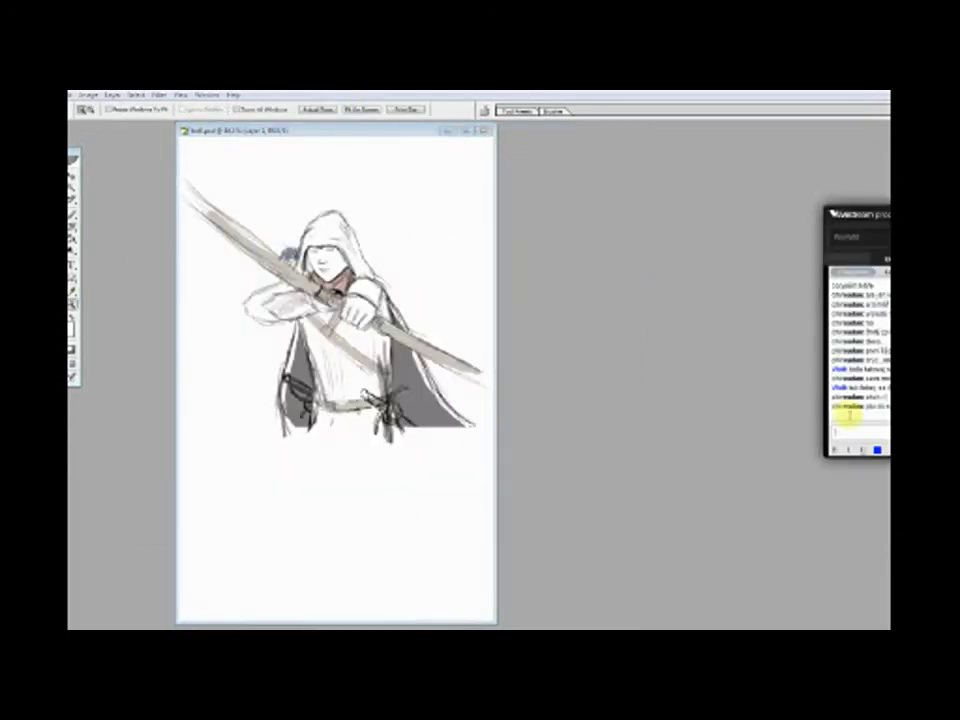
Replace the tail with a grey cloak extended behind the kneeling legs, and erase the hood's pointed ears.
left_click(75, 235)
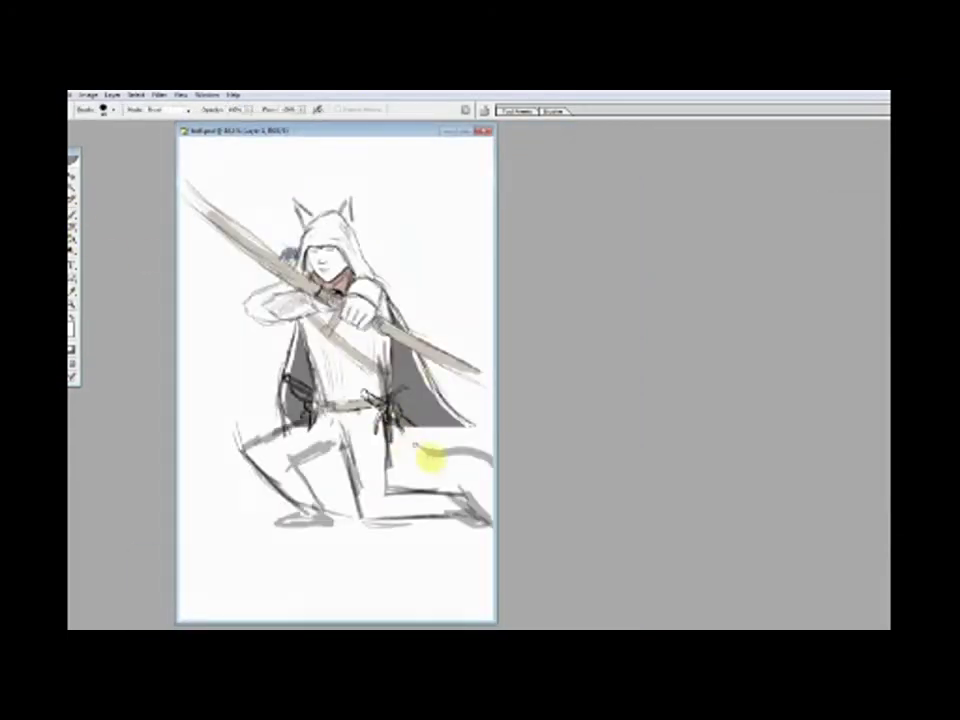
left_click_drag(489, 460, 470, 475)
mouse_move(396, 396)
left_mouse_down()
mouse_move(339, 450)
mouse_move(322, 442)
mouse_move(482, 506)
mouse_move(311, 418)
mouse_move(375, 450)
left_mouse_up()
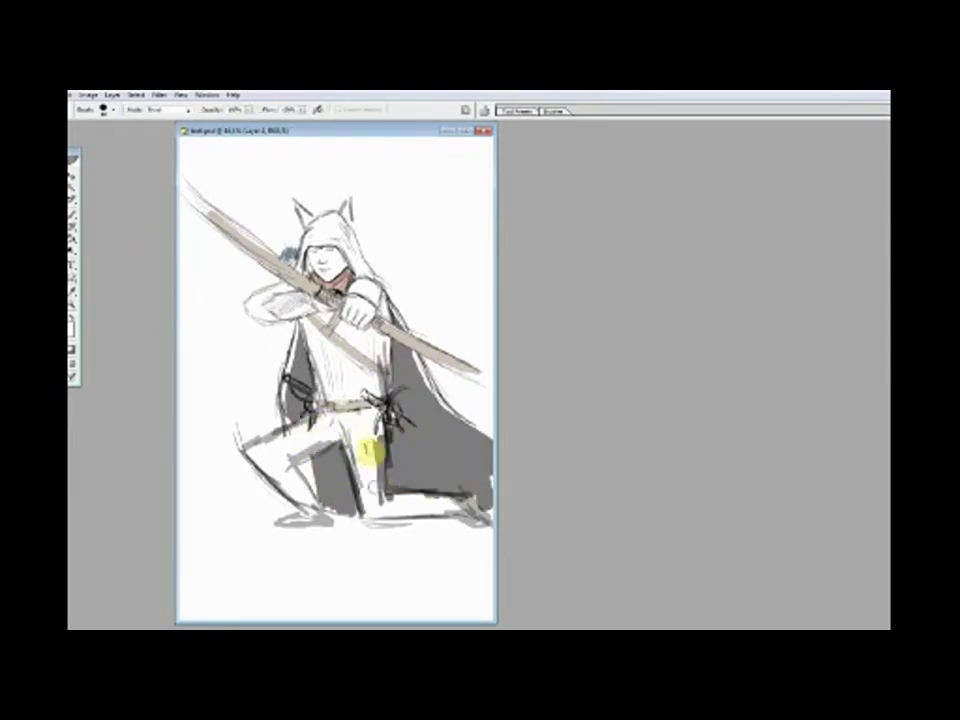
key("e")
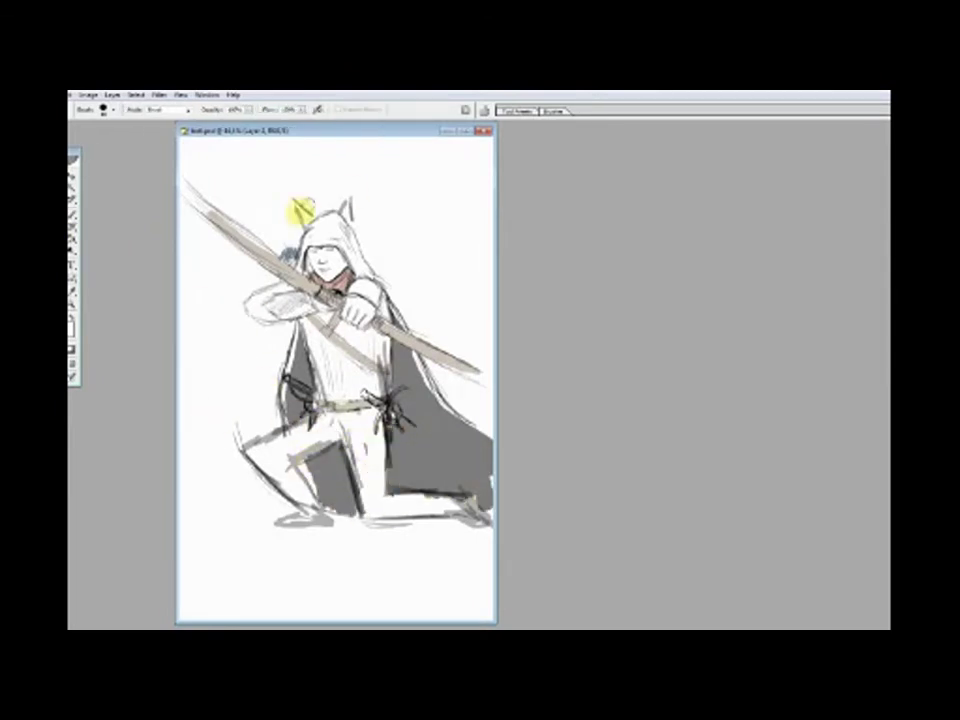
Outline both kneeling legs and feet with thick black strokes over the rough sketch.
key("b")
left_click(72, 348)
key("Return")
mouse_move(345, 440)
left_mouse_down()
mouse_move(369, 531)
mouse_move(475, 525)
left_mouse_up()
mouse_move(385, 420)
left_mouse_down()
mouse_move(390, 510)
mouse_move(471, 508)
left_mouse_up()
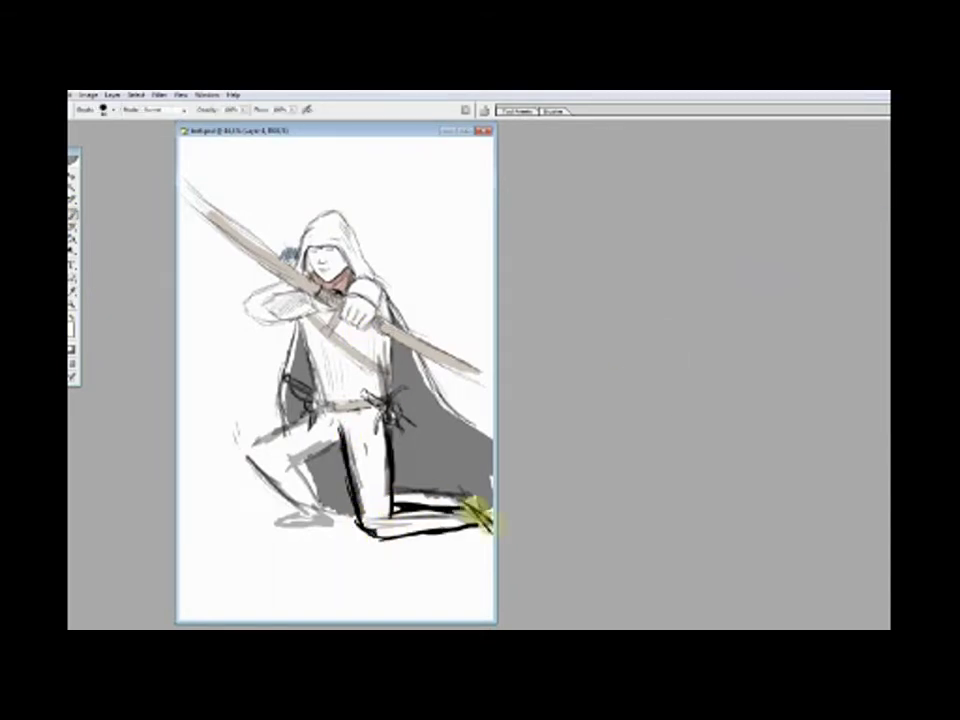
left_click_drag(340, 443, 265, 440)
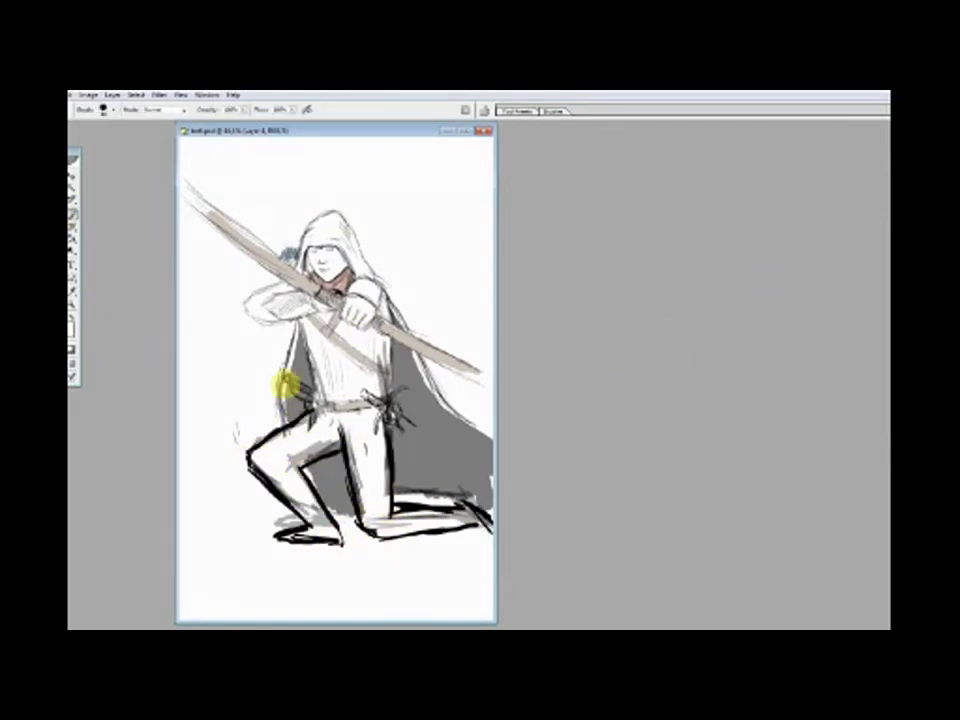
Replace the front leg's outline with one whose knee reaches farther forward, and erase the old leg sketch lines.
key("ctrl+alt+z")
key("ctrl+alt+z")
left_click_drag(233, 425, 300, 404)
mouse_move(225, 430)
left_mouse_down()
mouse_move(263, 501)
mouse_move(250, 525)
mouse_move(290, 529)
mouse_move(265, 458)
mouse_move(332, 447)
left_mouse_up()
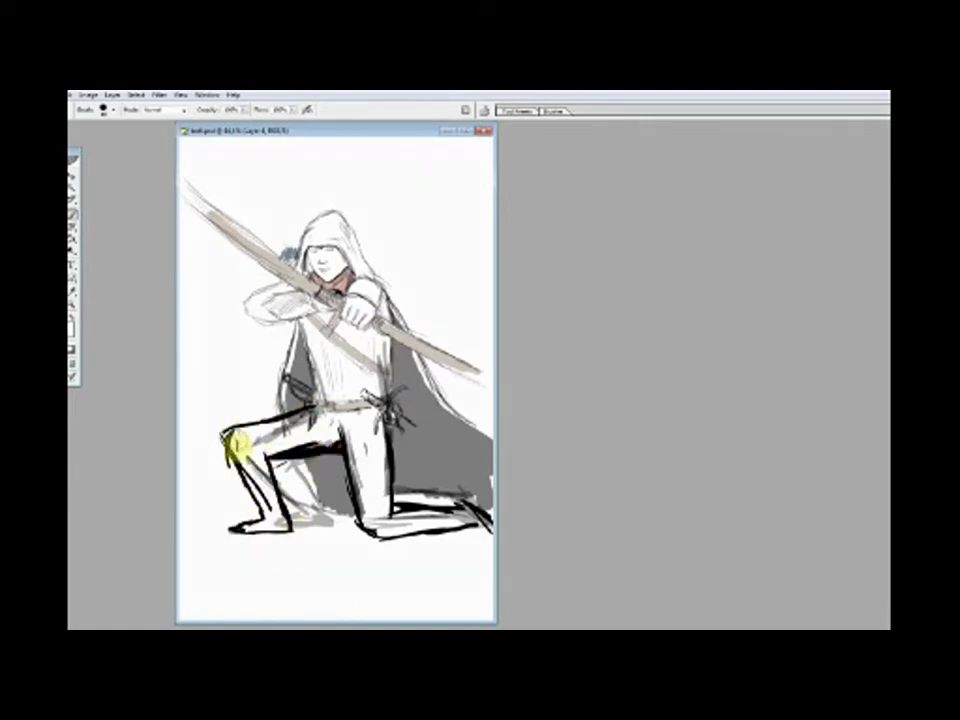
key("ctrl+alt+z")
key("ctrl+alt+z")
key("ctrl+alt+z")
key("e")
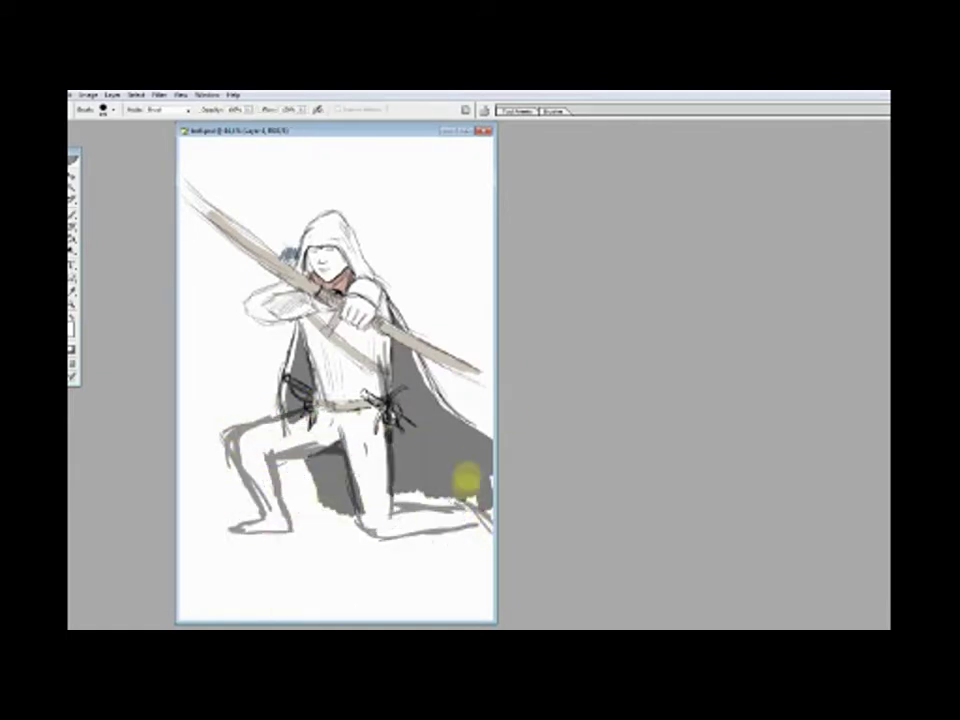
Check the stream chat and redraw the front leg with its knee closer to the body and its foot lower.
mouse_move(250, 628)
left_click(214, 606)
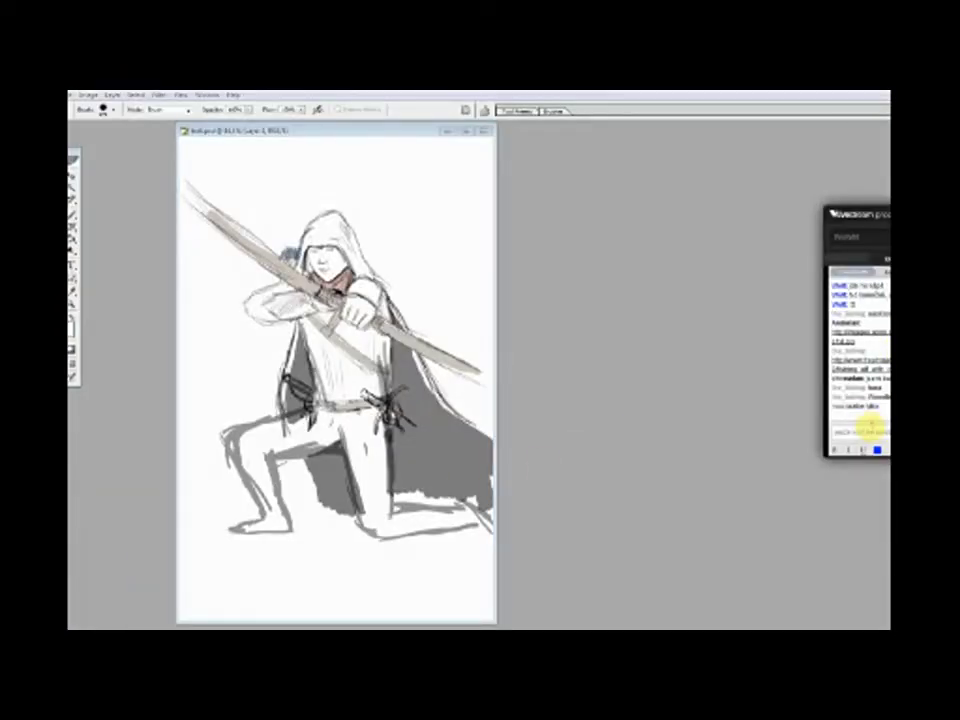
left_click(872, 430)
mouse_move(215, 450)
left_mouse_down()
mouse_move(248, 527)
mouse_move(270, 427)
mouse_move(275, 474)
mouse_move(232, 357)
mouse_move(264, 432)
mouse_move(296, 424)
mouse_move(241, 457)
mouse_move(262, 434)
mouse_move(293, 460)
mouse_move(268, 502)
mouse_move(280, 540)
left_mouse_up()
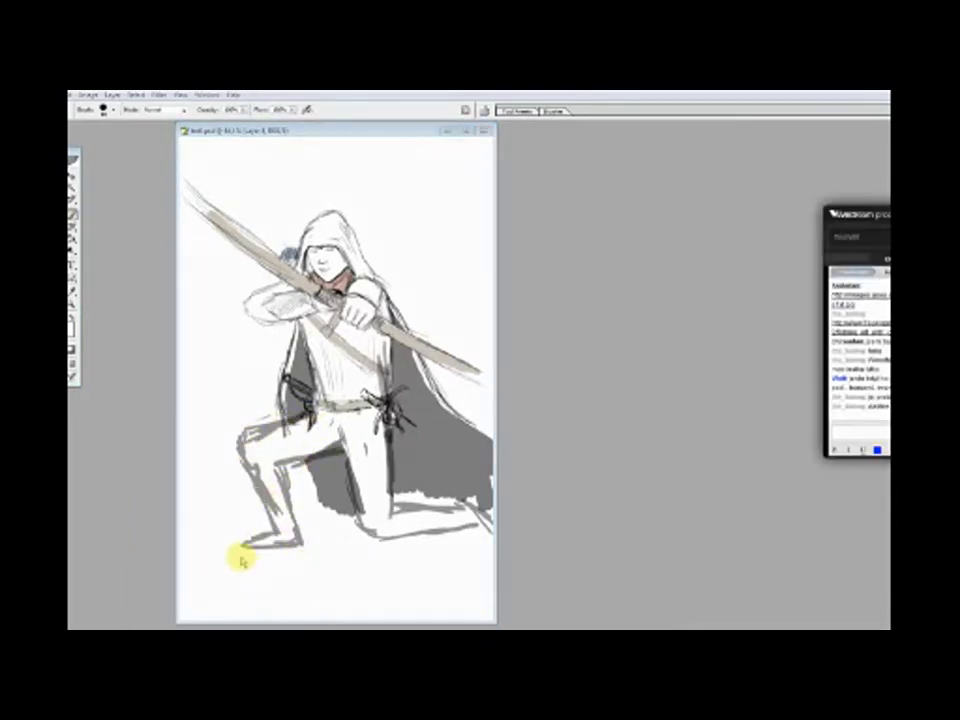
Draw thick black cloth folds over the front thigh and shin and the kneeling leg.
left_click(243, 435)
mouse_move(312, 414)
left_mouse_down()
mouse_move(245, 488)
mouse_move(332, 439)
mouse_move(396, 435)
mouse_move(251, 450)
mouse_move(255, 510)
left_mouse_up()
key("alt+Tab")
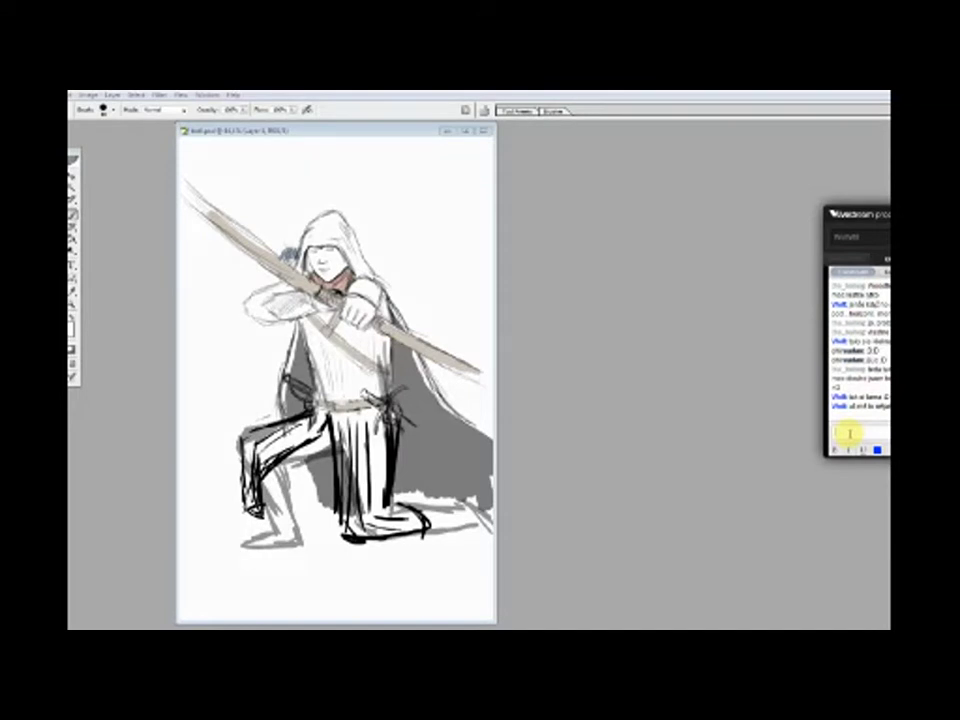
Draw diagonal rain streaks around the archer and write "HOTOVO!" in red above the hood.
left_click(538, 334)
mouse_move(330, 150)
left_mouse_down()
mouse_move(365, 222)
mouse_move(340, 214)
left_mouse_up()
left_click_drag(335, 160, 362, 228)
left_click_drag(390, 164, 430, 255)
left_click_drag(405, 166, 445, 262)
left_click_drag(460, 176, 505, 300)
left_click_drag(260, 222, 305, 330)
left_click_drag(395, 166, 429, 242)
left_click_drag(349, 131, 379, 146)
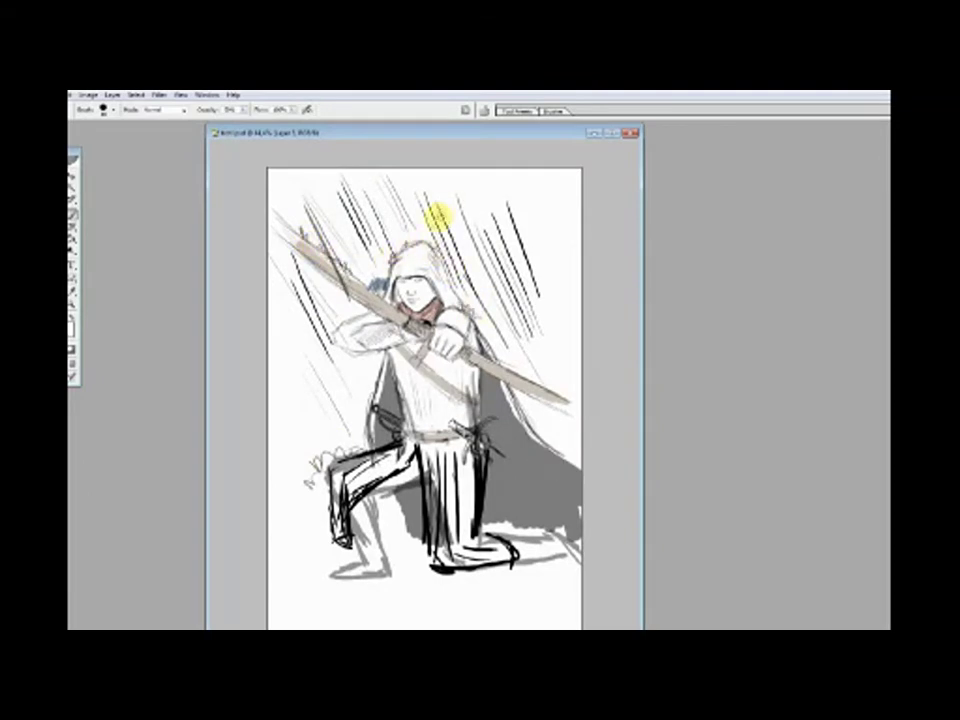
left_click_drag(325, 200, 475, 192)
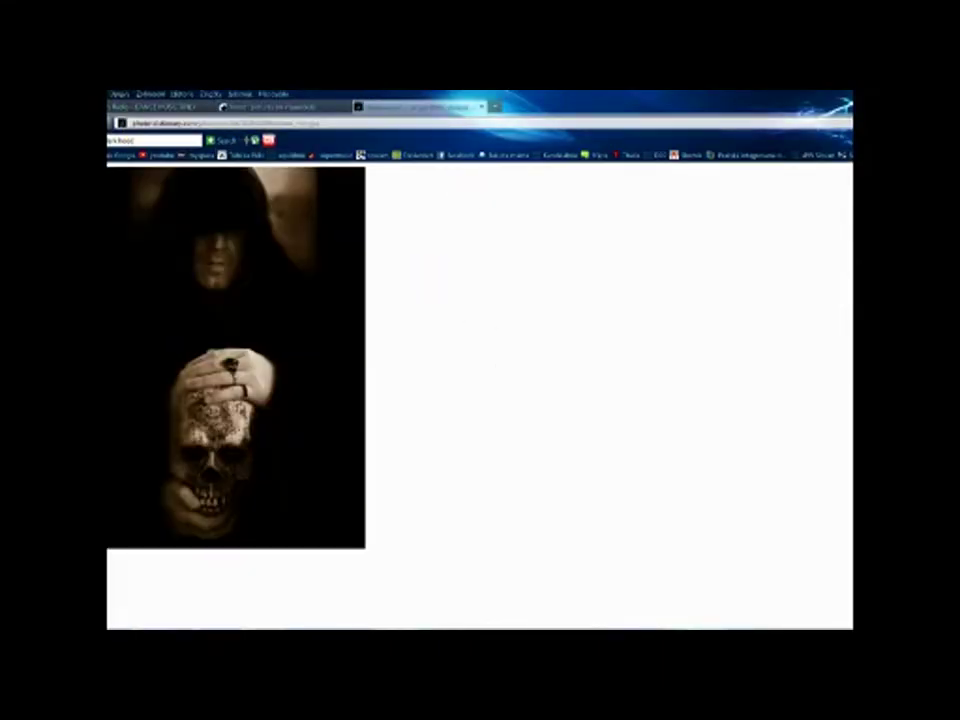
View the dark hooded figure photo in the web browser and enter a new address, then return to the drawing.
left_click(461, 122)
type("livestream")
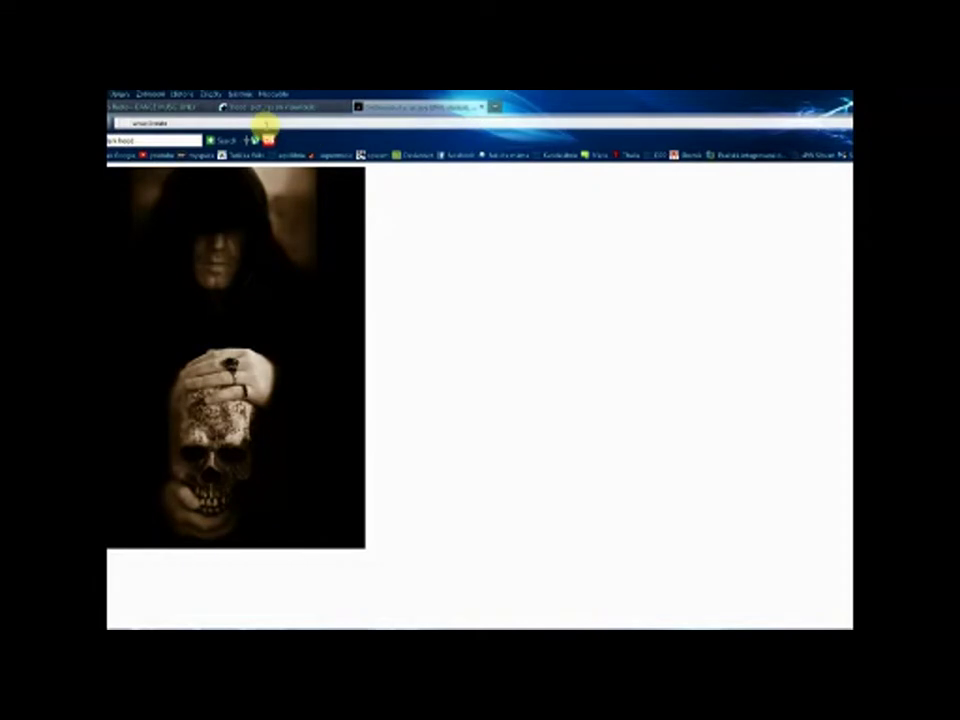
left_click(279, 185)
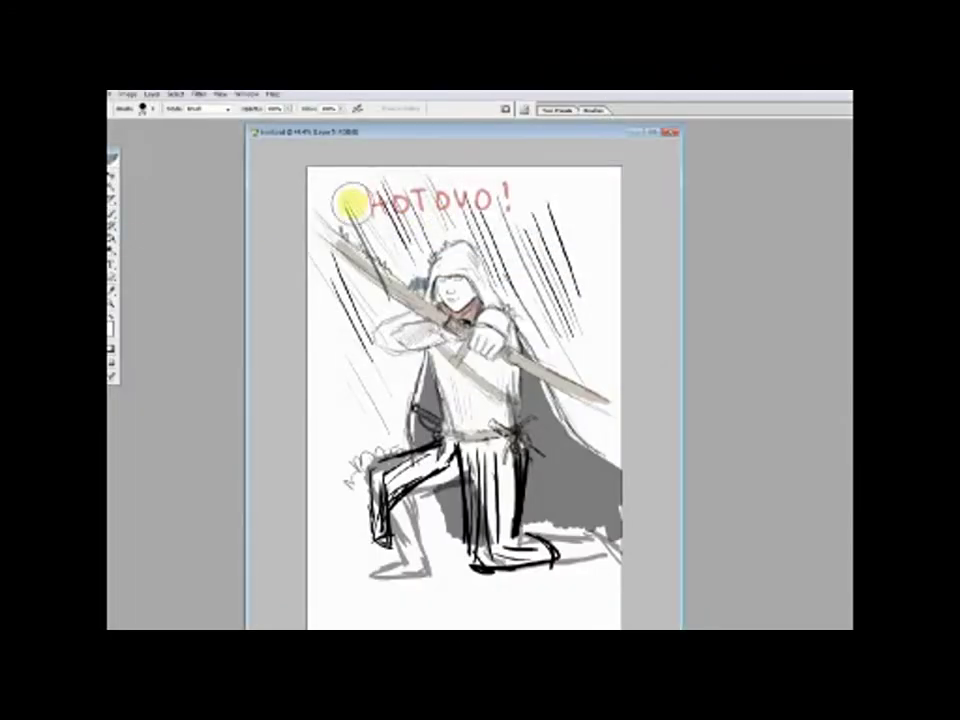
Undo the rain streaks, the rain splashes and the red lettering around the archer.
key("ctrl+alt+z")
key("ctrl+alt+z")
key("ctrl+alt+z")
key("ctrl+alt+z")
key("ctrl+alt+z")
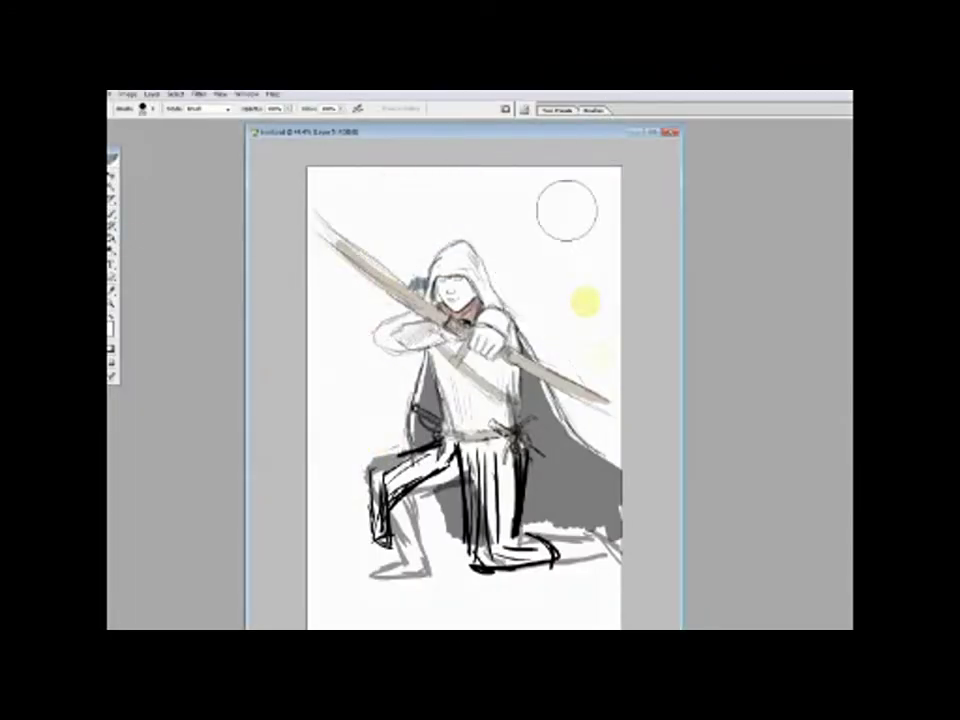
Remove the colours from the bow, scarf and belt and the grey cloak fill, leaving only the line sketch.
key("ctrl+alt+z")
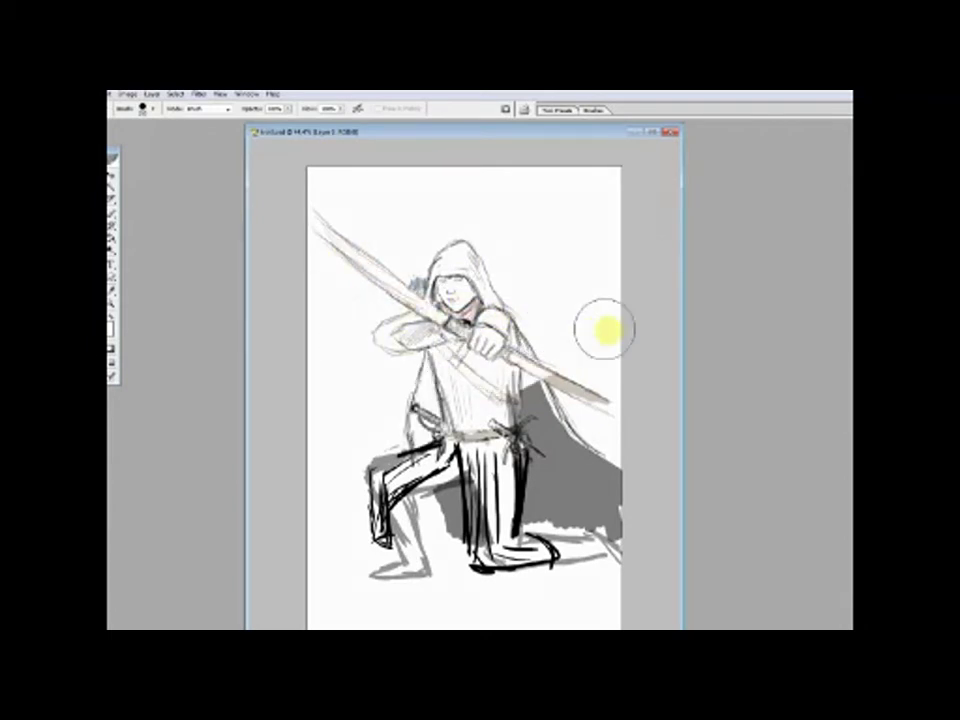
key("ctrl+alt+z")
key("ctrl+alt+z")
key("ctrl+alt+z")
key("ctrl+shift+z")
key("b")
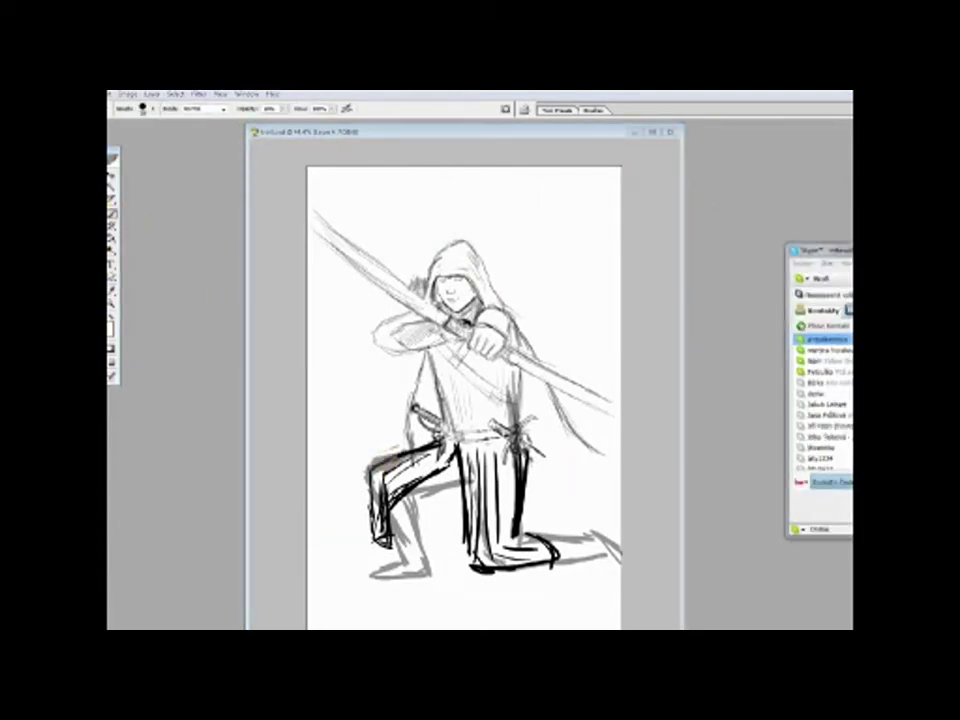
left_click(420, 267)
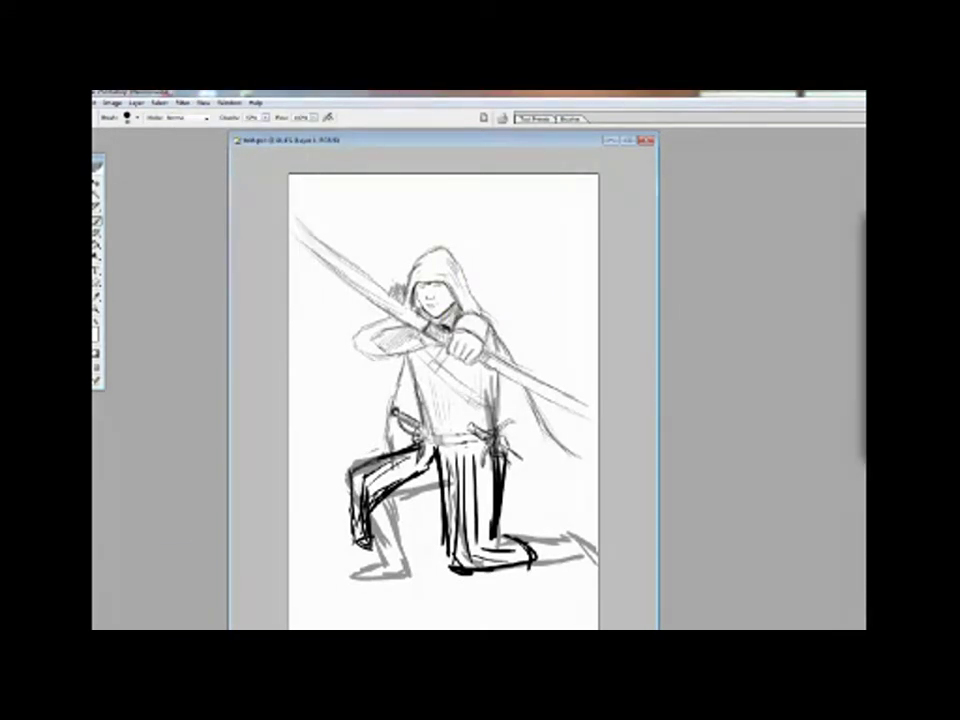
Try the Liquify filter on the line sketch and rework the cloak's edge lines beside the waist and behind the legs.
key("ctrl+shift+x")
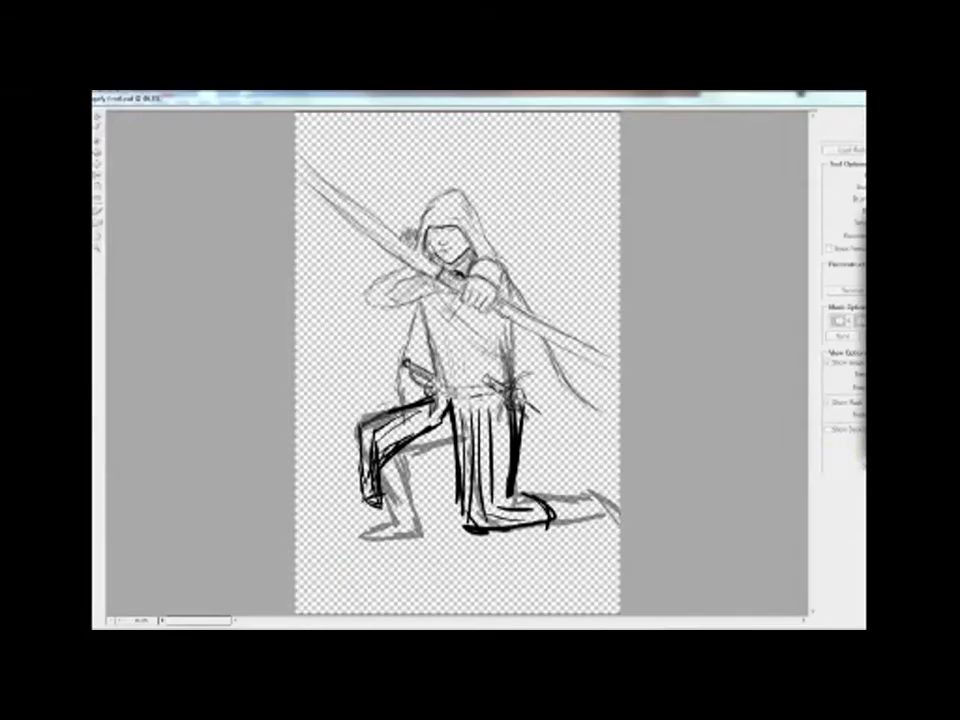
left_click(845, 149)
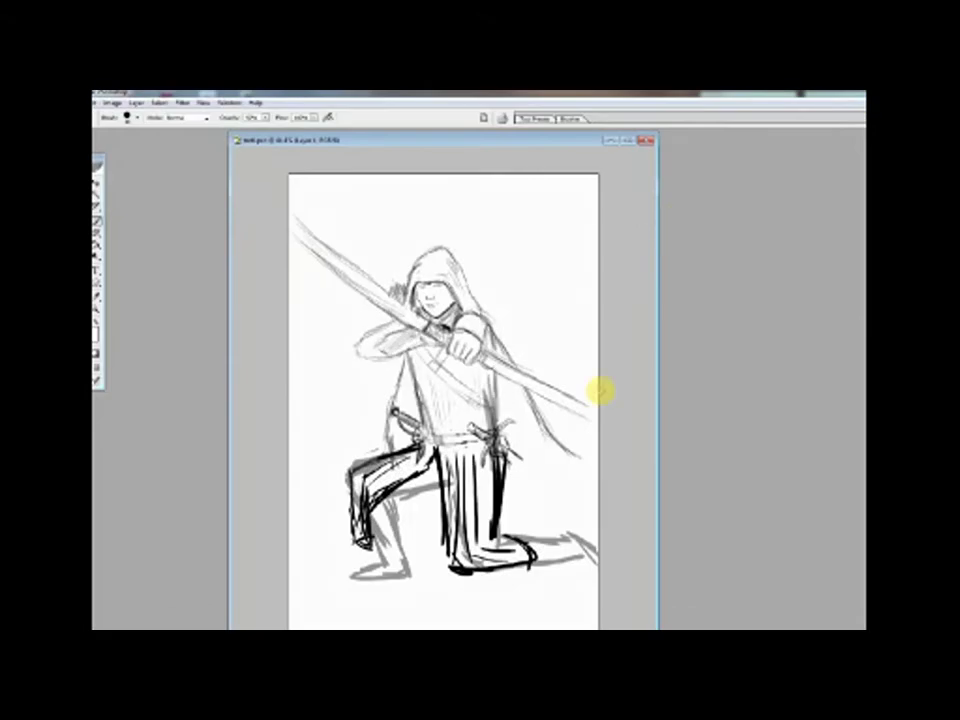
key("e")
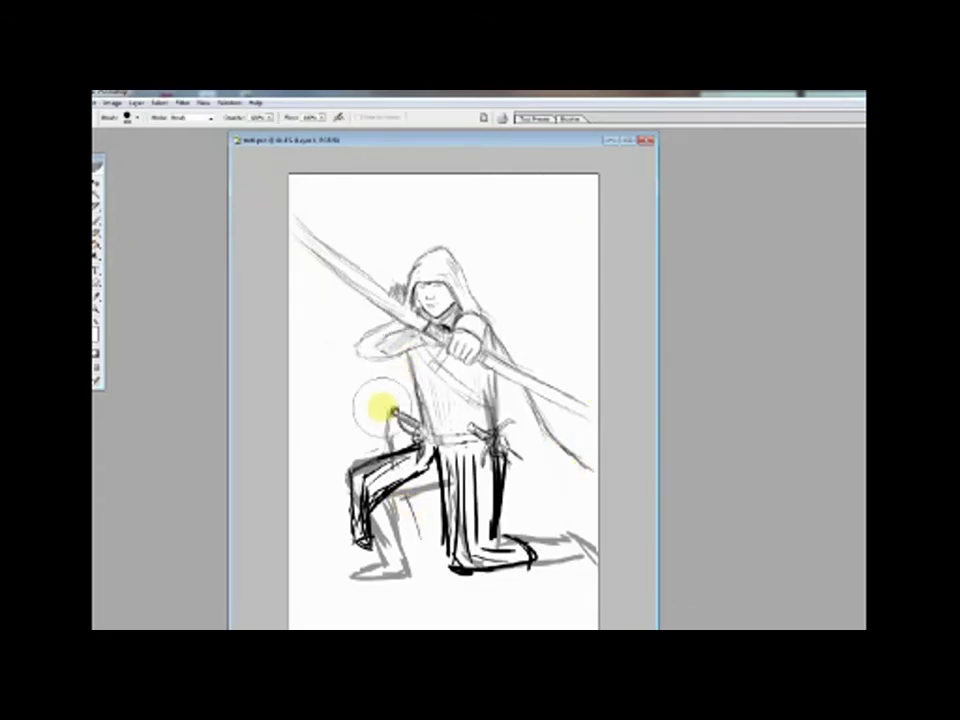
key("b")
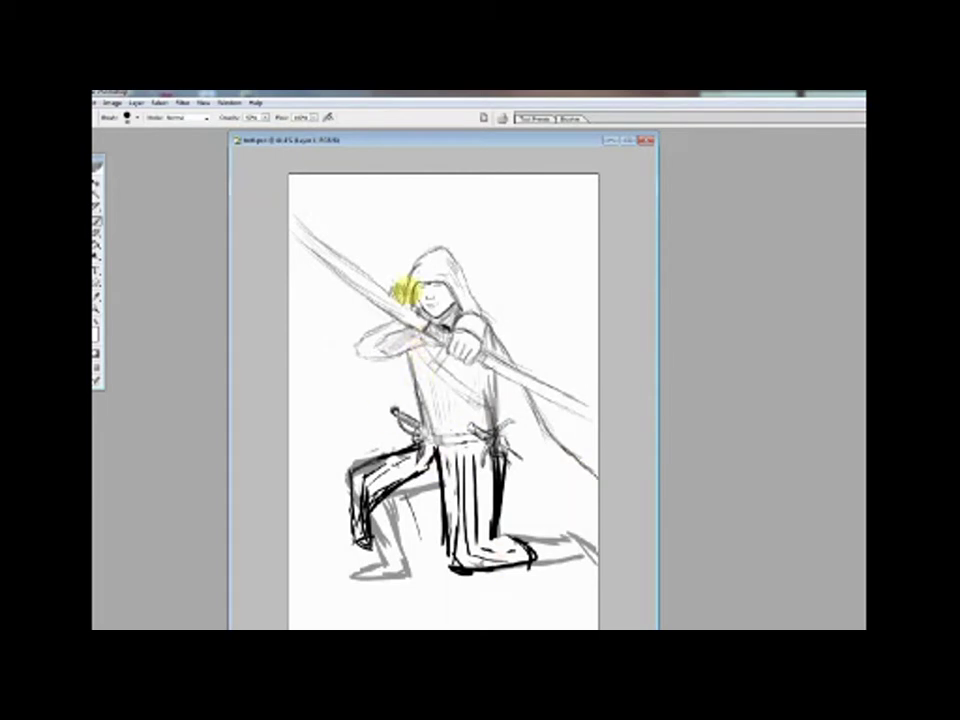
left_click_drag(497, 455, 597, 522)
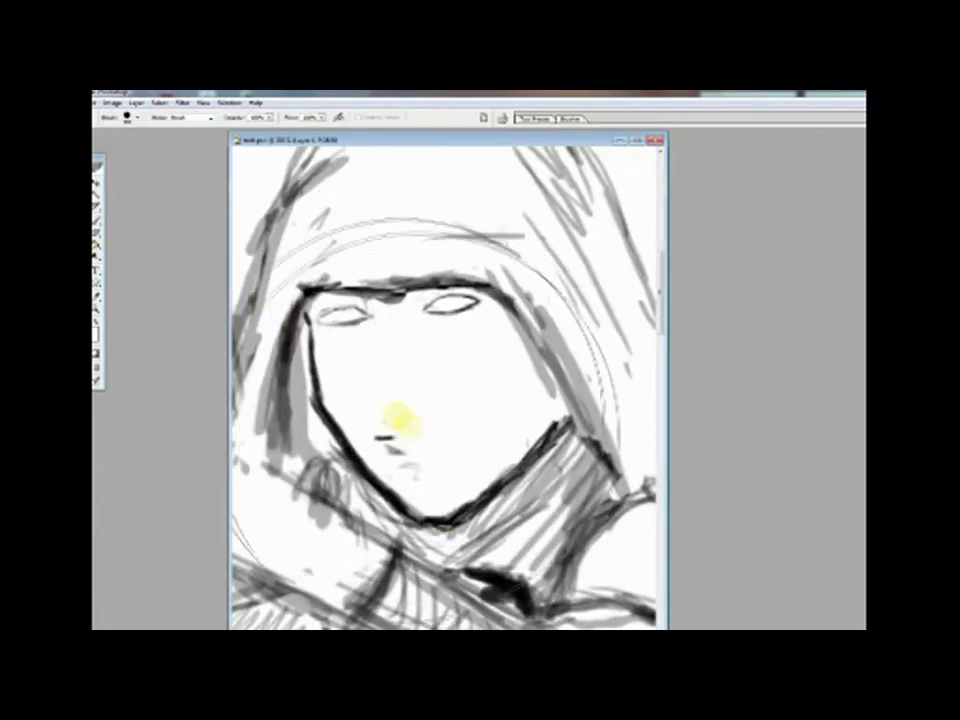
Redraw the archer's nose and mouth and add irises inside both eye outlines.
mouse_move(396, 418)
left_mouse_down()
mouse_move(403, 354)
mouse_move(409, 392)
mouse_move(382, 393)
mouse_move(429, 433)
left_mouse_up()
left_click_drag(335, 314, 347, 316)
left_click_drag(438, 303, 452, 303)
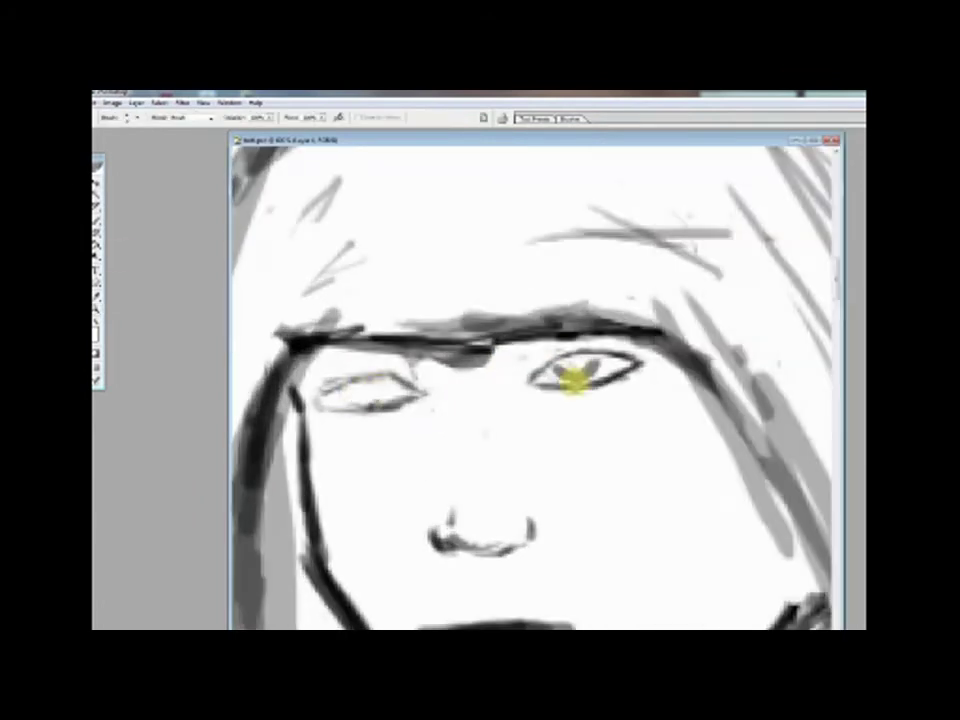
left_click_drag(375, 369, 362, 388)
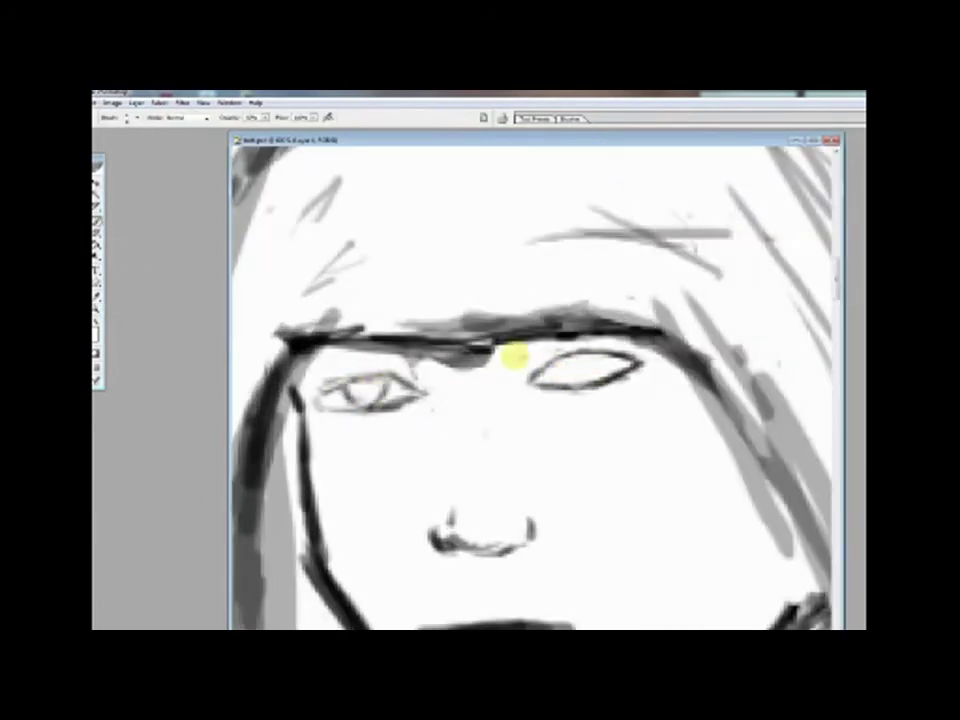
left_click_drag(562, 362, 581, 358)
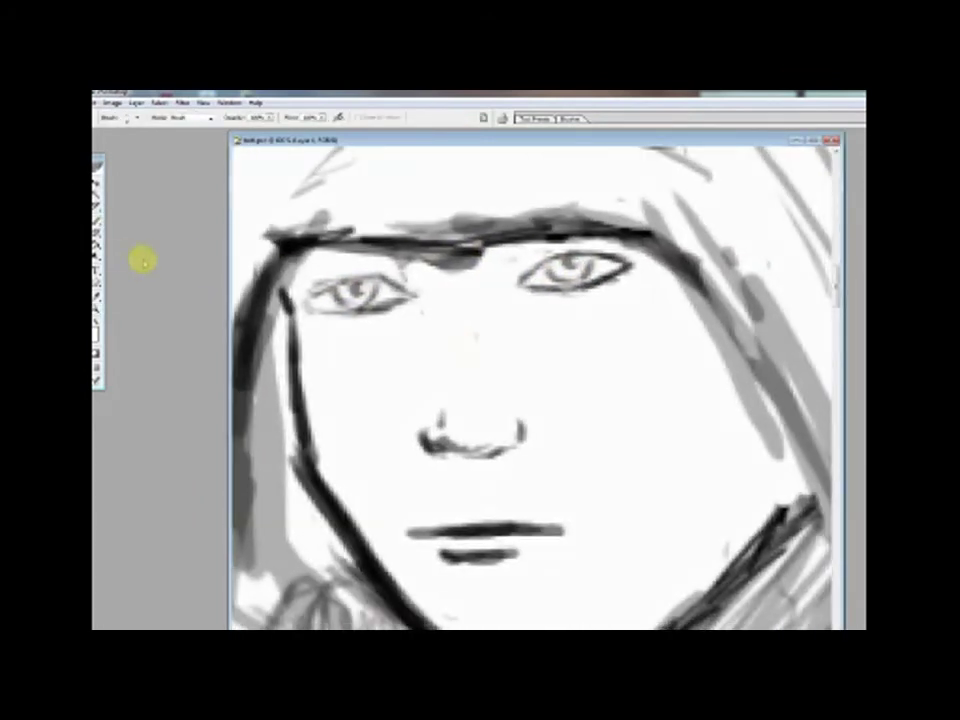
Shade both sides of the nose bridge and the cheek with light diagonal hatching.
left_click_drag(500, 255, 474, 379)
key("ctrl+z")
mouse_move(370, 262)
left_mouse_down()
mouse_move(439, 407)
mouse_move(425, 392)
left_mouse_up()
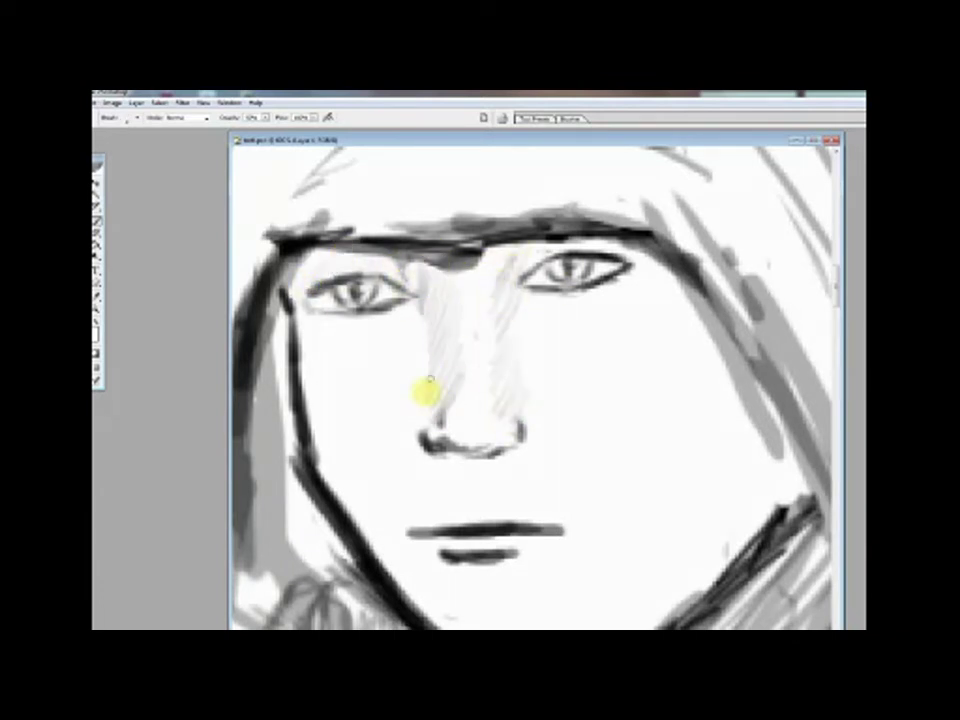
scroll(695, 447, "down", 3)
mouse_move(700, 440)
left_mouse_down()
mouse_move(606, 489)
mouse_move(640, 495)
left_mouse_up()
scroll(429, 295, "down", 3)
Erase the old jawline and redraw it narrower in black, adding scarf lines below it and a cheekbone line.
key("e")
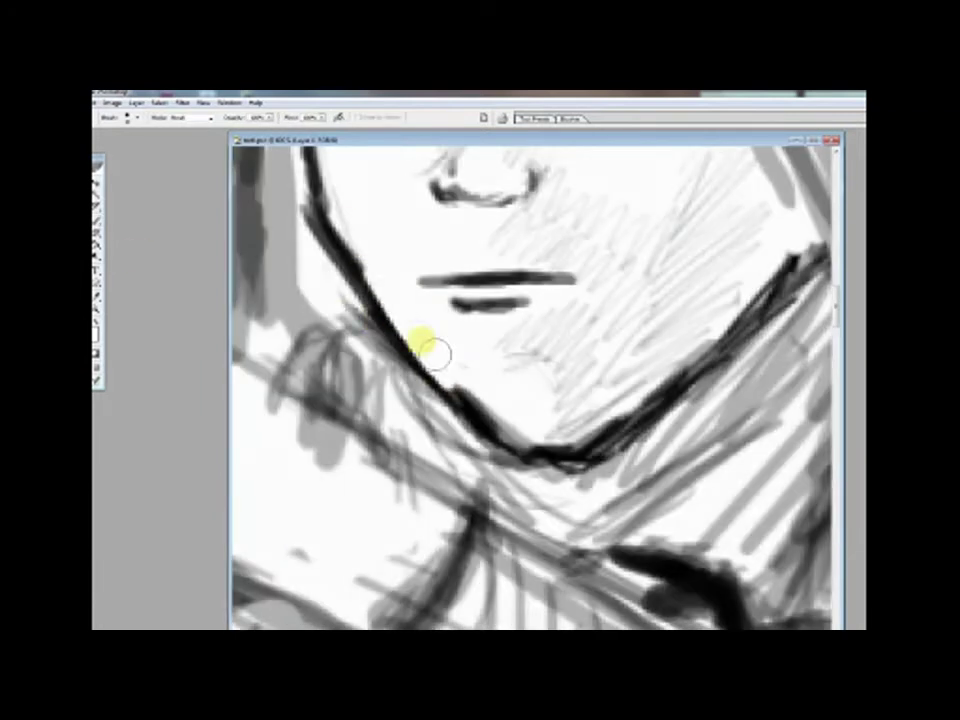
left_click_drag(780, 300, 697, 373)
key("b")
mouse_move(467, 439)
left_mouse_down()
mouse_move(553, 424)
mouse_move(596, 439)
left_mouse_up()
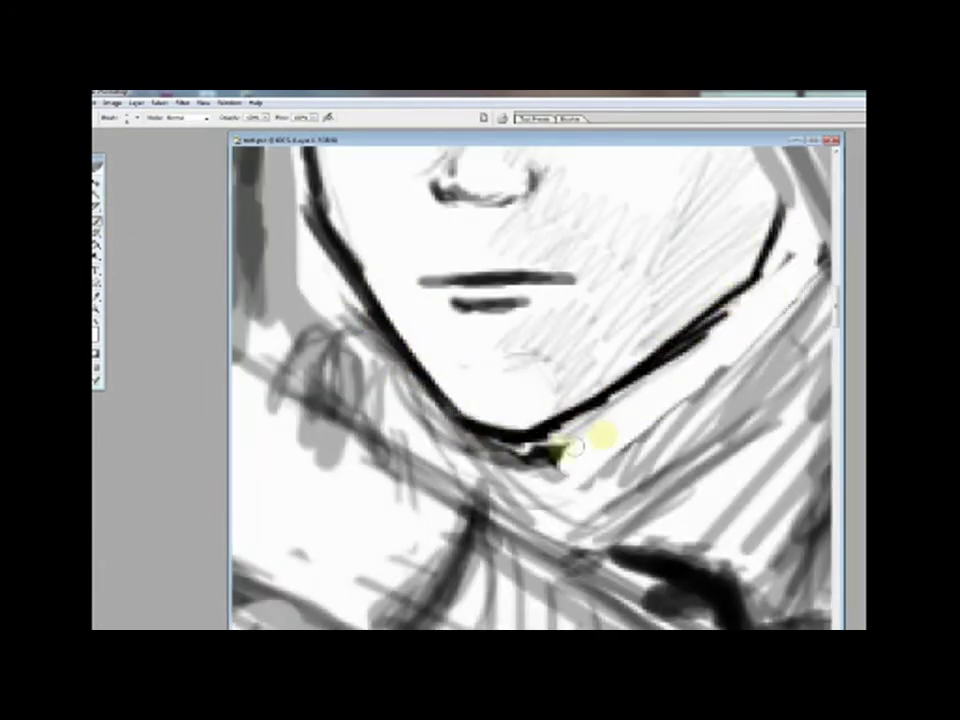
scroll(695, 430, "up", 5)
scroll(695, 430, "down", 2)
mouse_move(731, 354)
left_mouse_down()
mouse_move(701, 433)
mouse_move(640, 376)
left_mouse_up()
left_click_drag(680, 305, 597, 475)
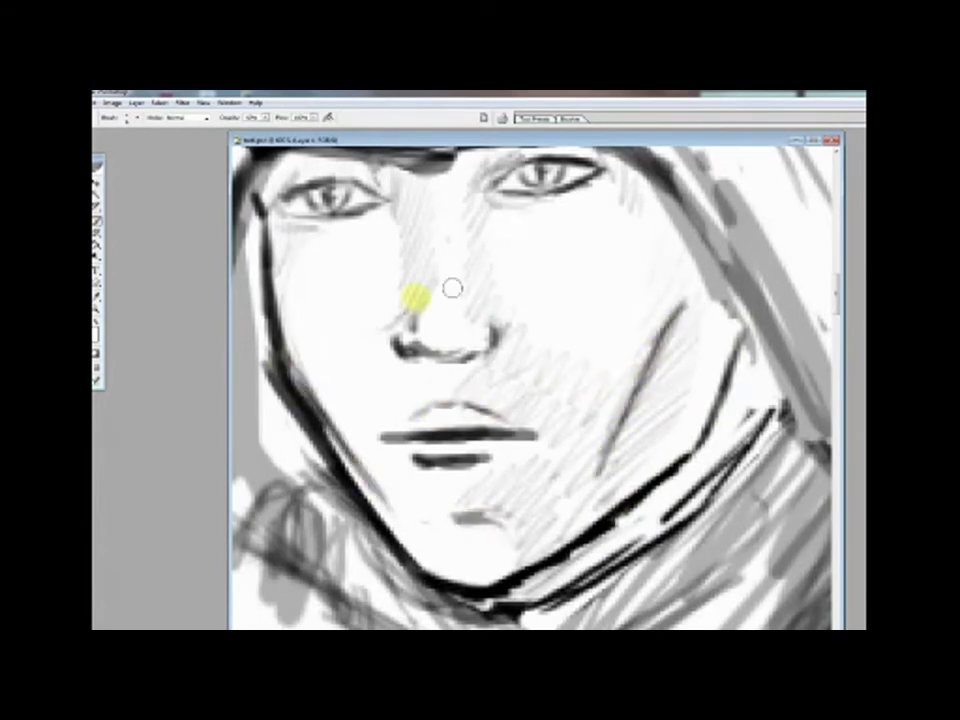
Erase the cheekbone line on the face and the kneeling legs below the belt.
scroll(553, 259, "up", 1)
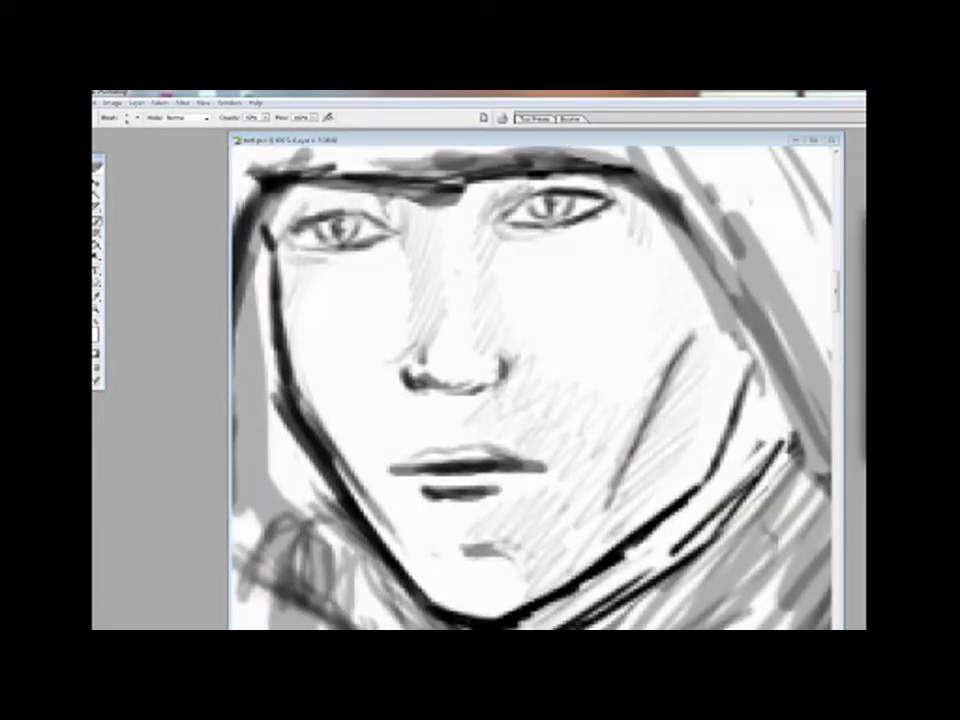
key("z")
left_click(450, 332, "alt")
key("ctrl+plus")
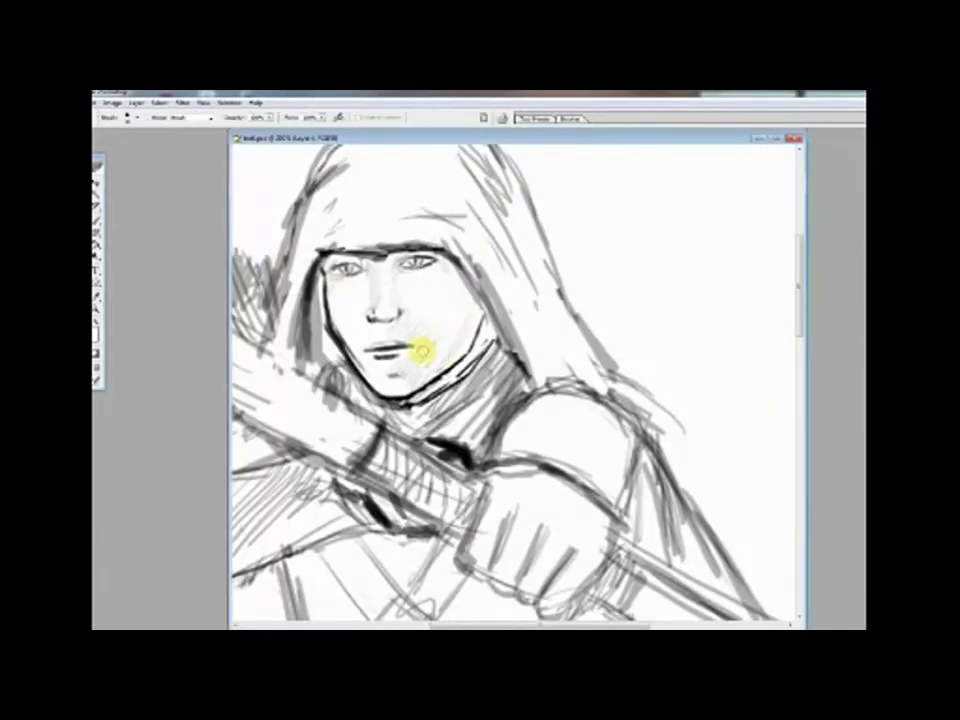
scroll(422, 349, "down", 3)
key("ctrl+0")
left_click(97, 215)
key("e")
mouse_move(310, 470)
left_mouse_down()
mouse_move(317, 439)
mouse_move(379, 424)
mouse_move(462, 478)
left_mouse_up()
Open the long-haired elf portrait from the Pictures library in Photoshop and place it, scaled and tilted, beside the archer's hood.
key("z")
left_click(422, 343)
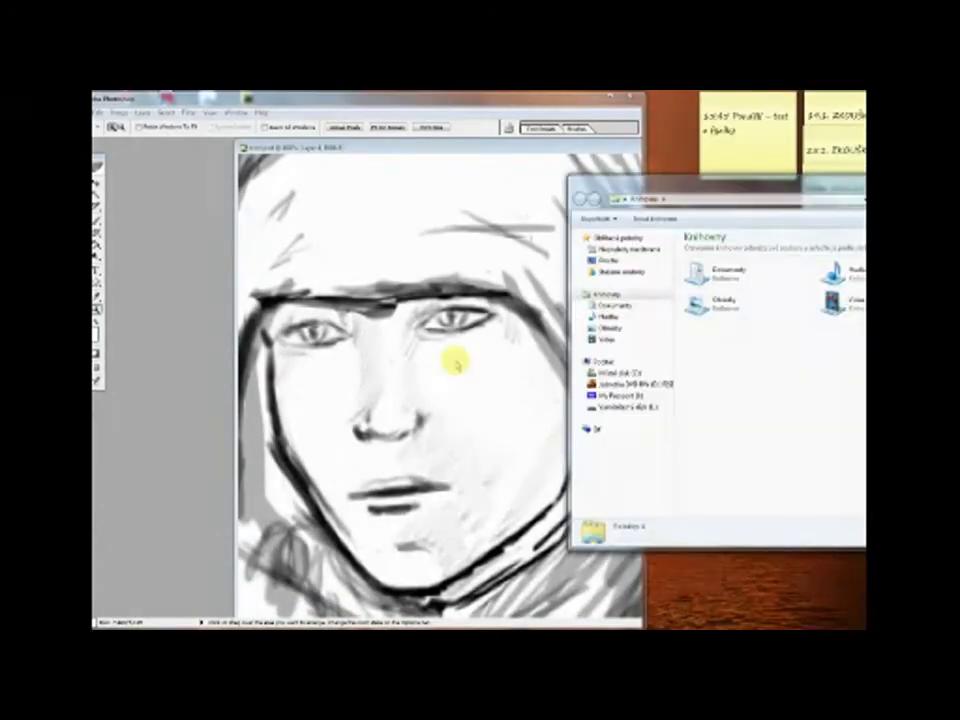
double_click(700, 276)
left_click(611, 327)
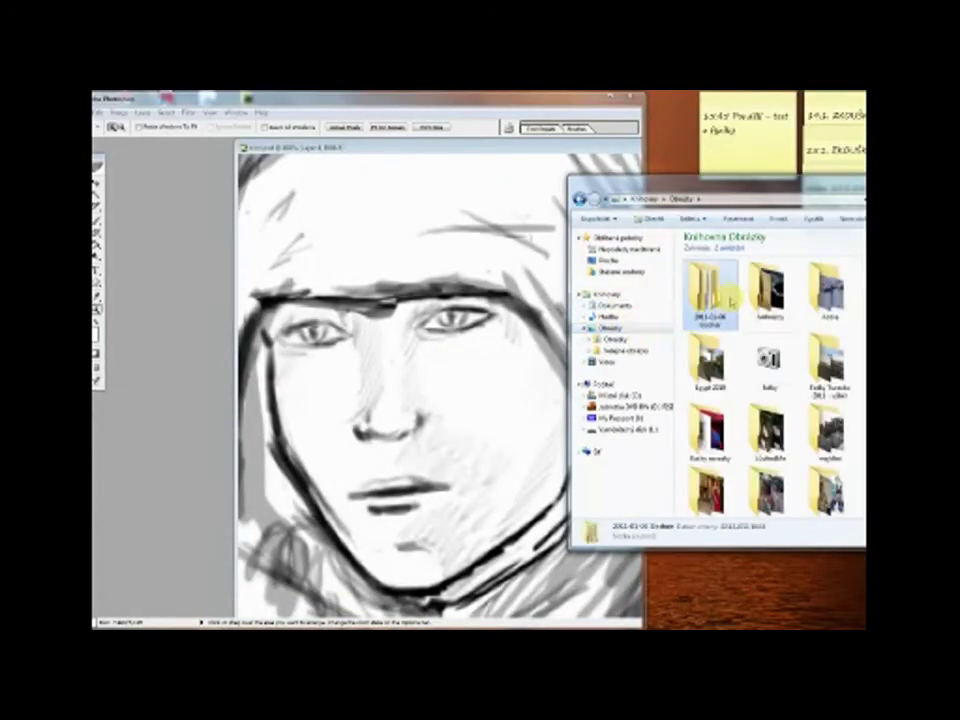
double_click(752, 343)
double_click(789, 315)
right_click(770, 290)
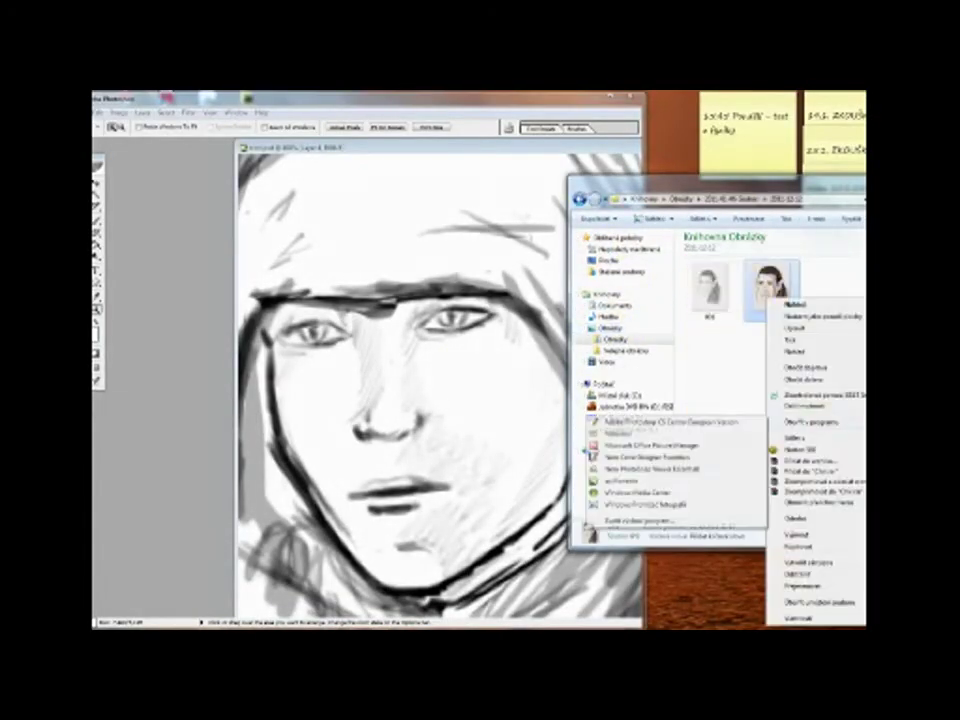
left_click(662, 422)
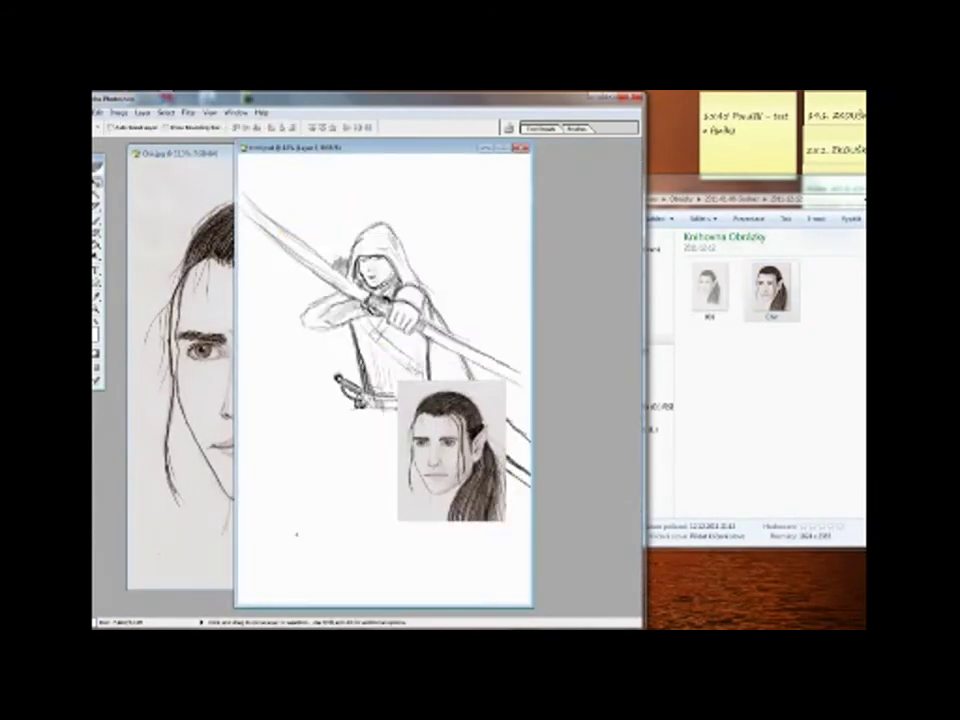
left_click_drag(452, 462, 407, 328)
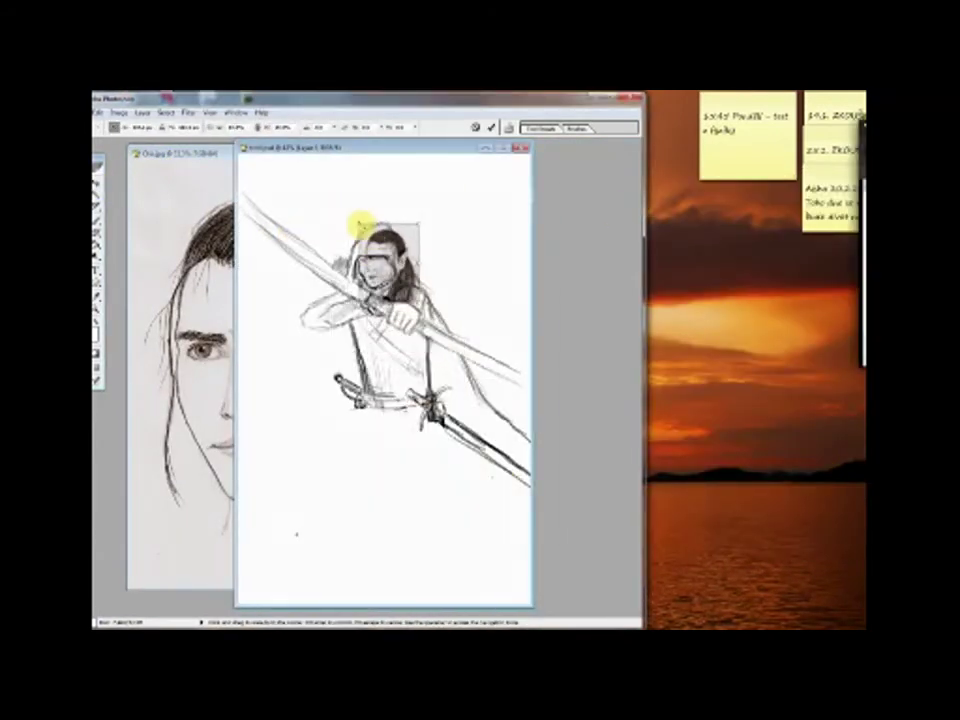
left_click(328, 320)
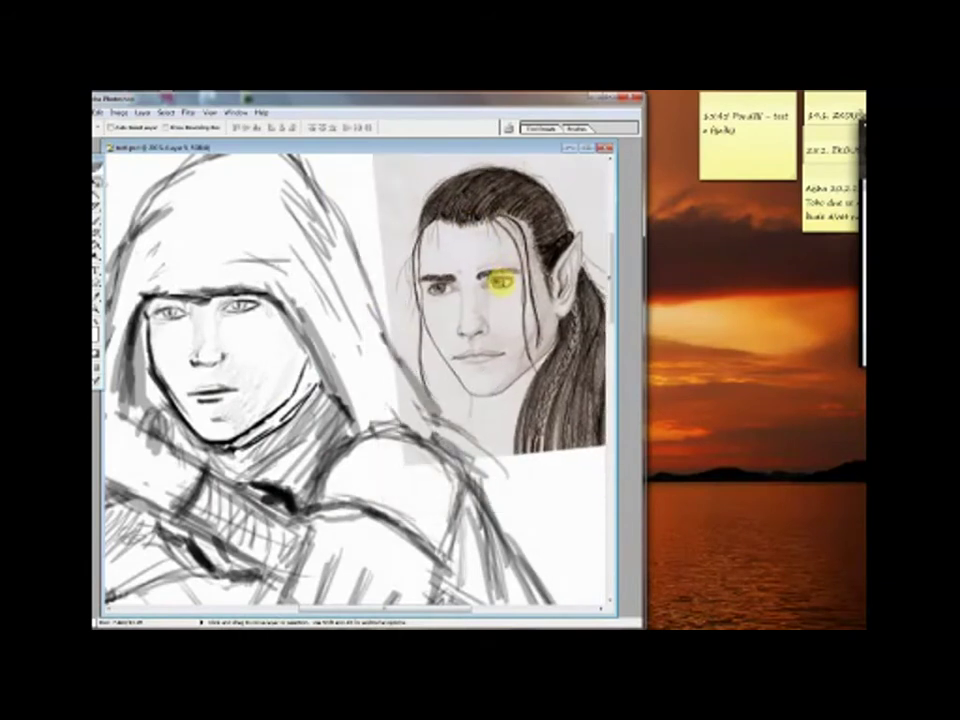
Redraw the archer's eyes with dark slit pupils and the nose with hatched sides, using the portrait as reference.
mouse_move(156, 305)
left_mouse_down()
mouse_move(223, 364)
mouse_move(253, 315)
mouse_move(193, 343)
left_mouse_up()
key("b")
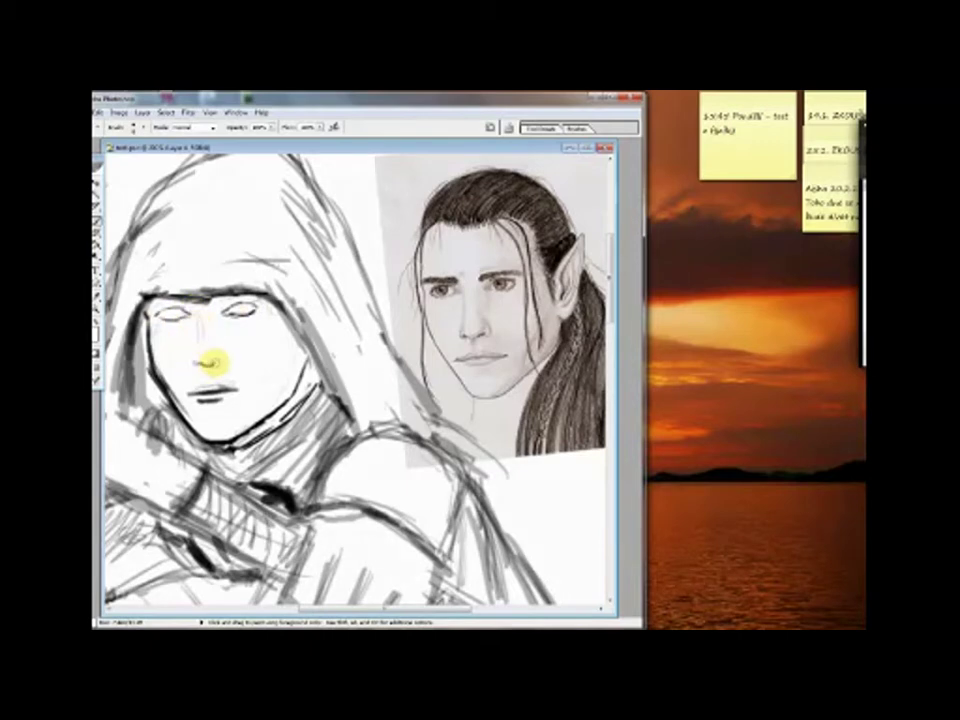
left_click(210, 340)
left_click(386, 392)
mouse_move(321, 371)
left_mouse_down()
mouse_move(508, 354)
mouse_move(301, 382)
left_mouse_up()
left_click_drag(509, 348, 510, 374)
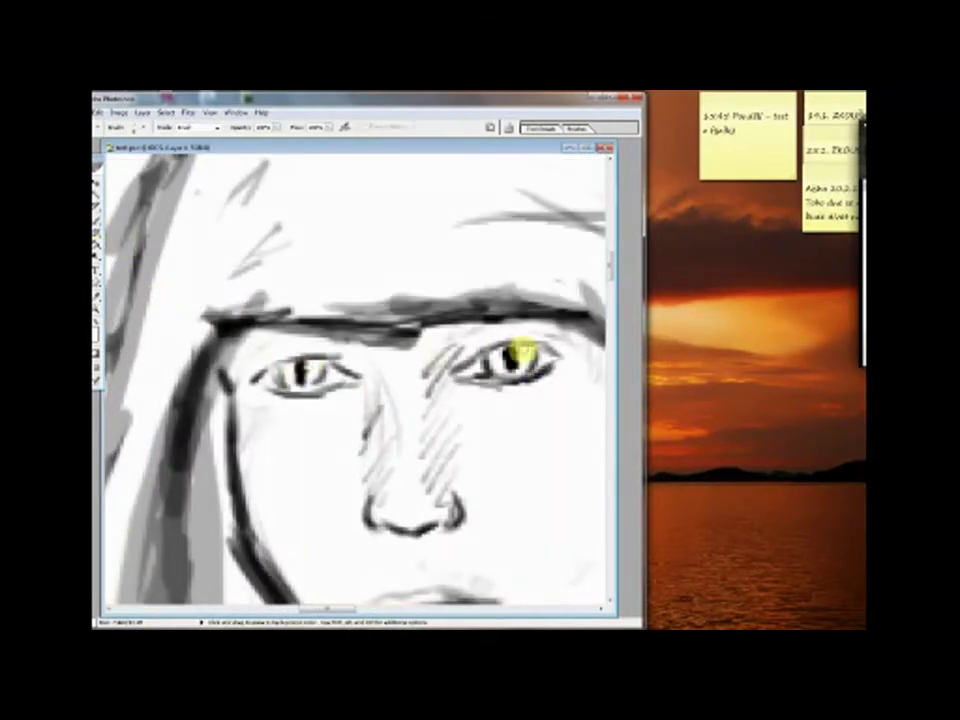
Adjust the placement of the reference portrait and the face, and redraw the nose with a dark side line and defined nostrils.
left_click(378, 128)
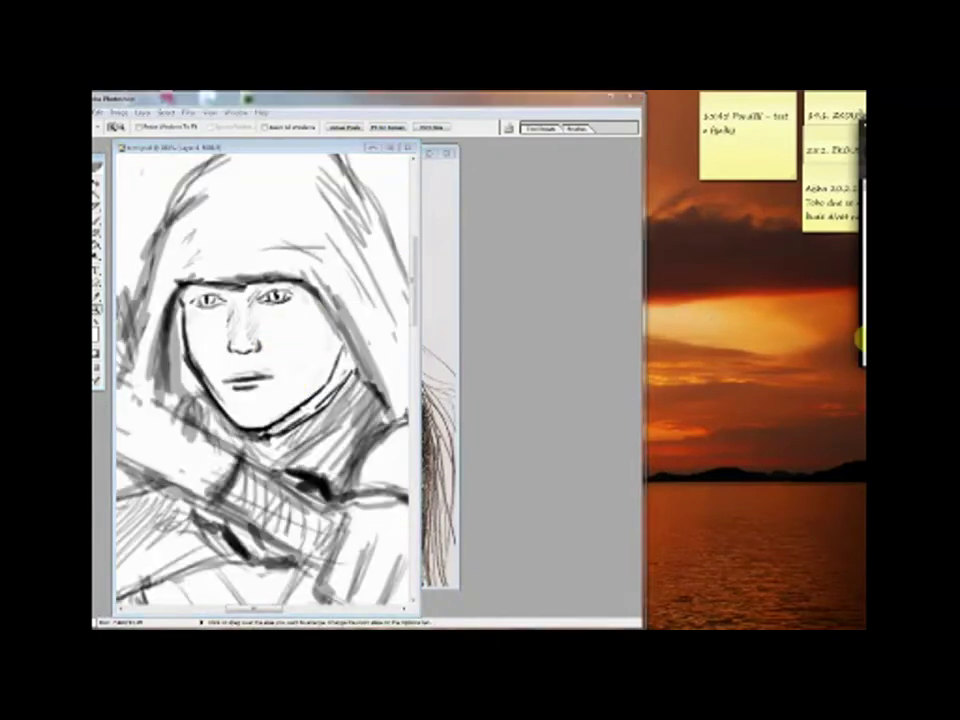
left_click(340, 290)
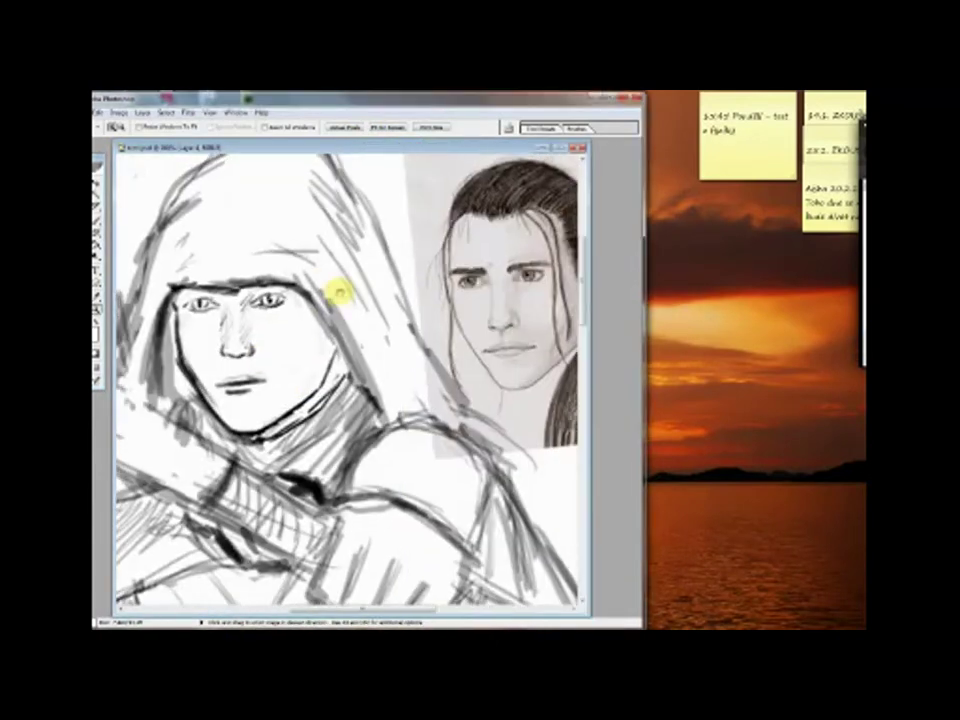
left_click_drag(456, 259, 434, 208)
key("ctrl+t")
key("Return")
key("ctrl+plus")
key("b")
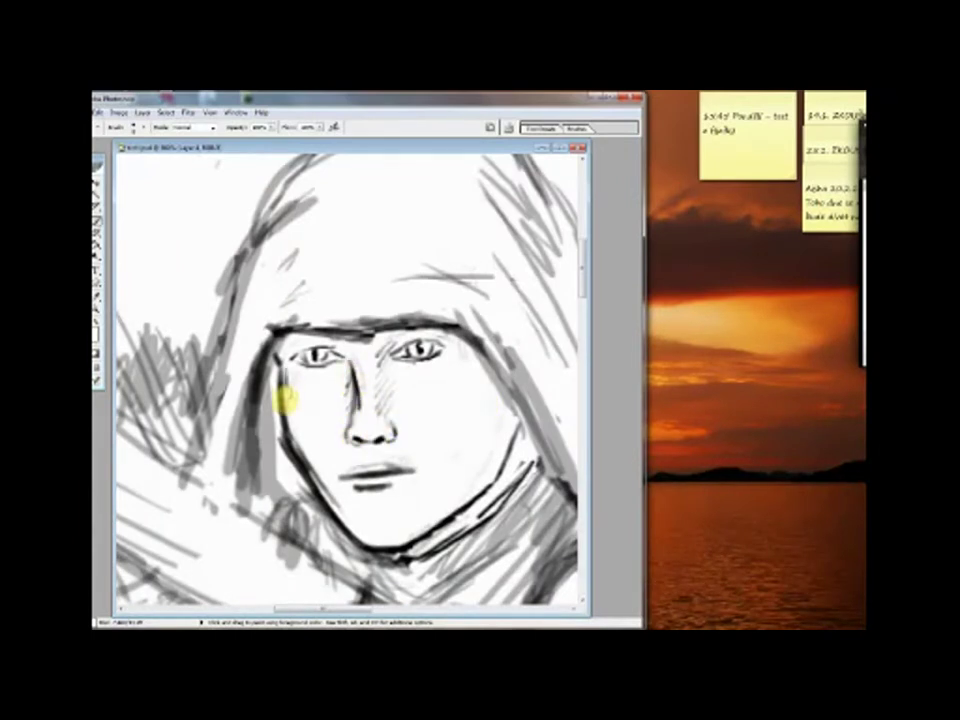
Erase the irises and nose hatching, and ink the face outline, scarf folds, hood edge and bow line in black.
key("e")
mouse_move(279, 429)
left_mouse_down()
mouse_move(459, 507)
mouse_move(408, 495)
mouse_move(396, 431)
mouse_move(414, 348)
mouse_move(318, 355)
left_mouse_up()
key("b")
mouse_move(423, 521)
left_mouse_down()
mouse_move(504, 489)
mouse_move(199, 407)
mouse_move(135, 328)
left_mouse_up()
scroll(199, 407, "down", 2)
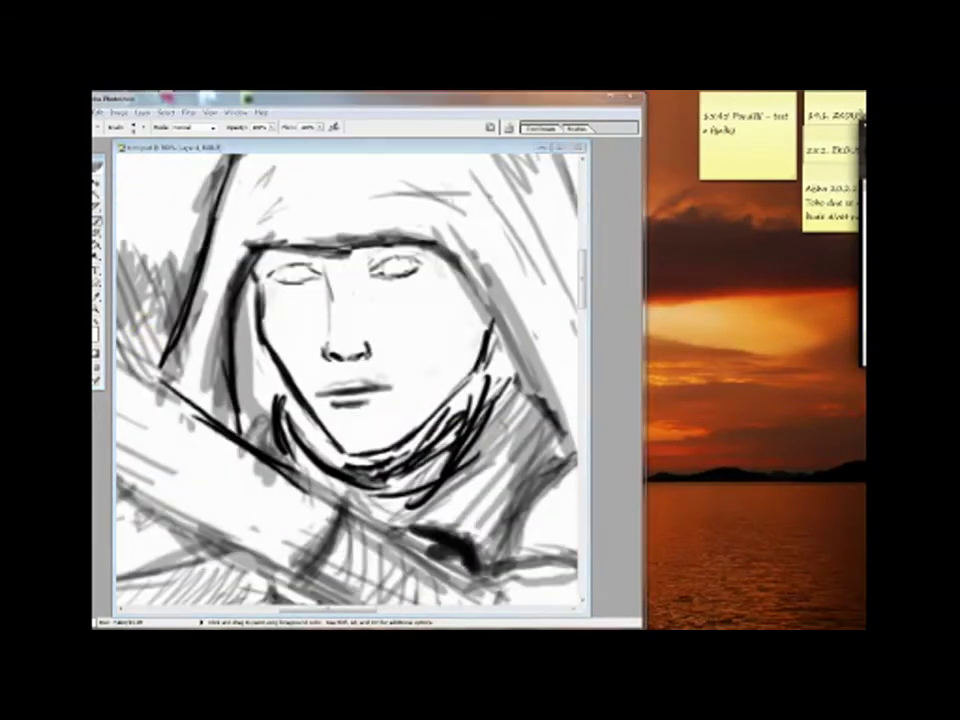
Try redrawing the archer's eyes with darker outlines and pupils and the nose with a dark underside.
left_click(160, 316)
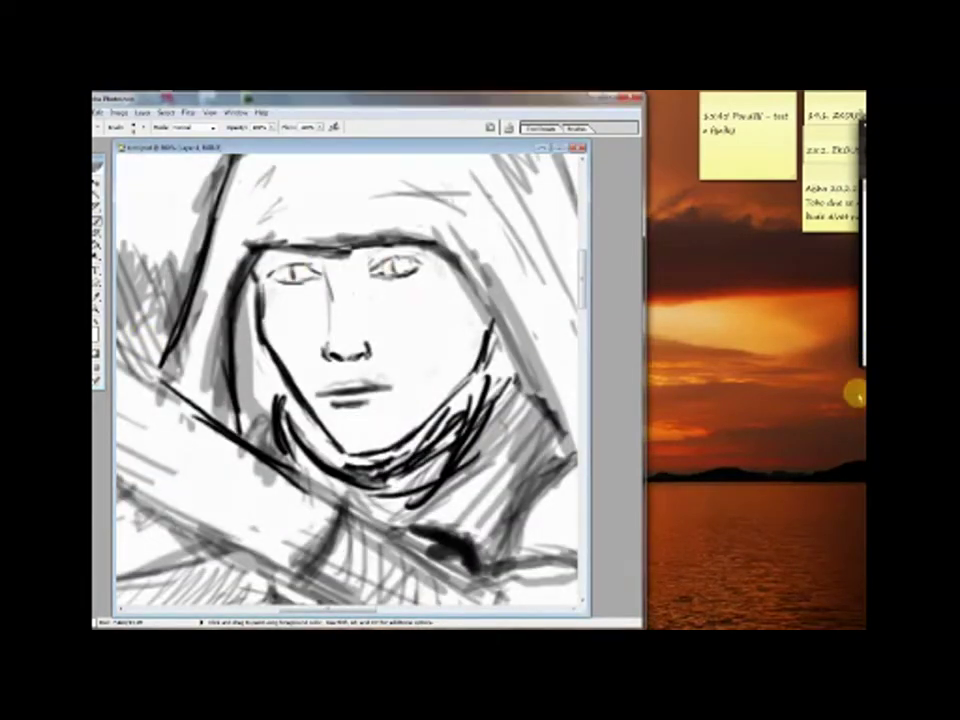
key("h")
left_click(369, 124)
left_click_drag(245, 330, 245, 326)
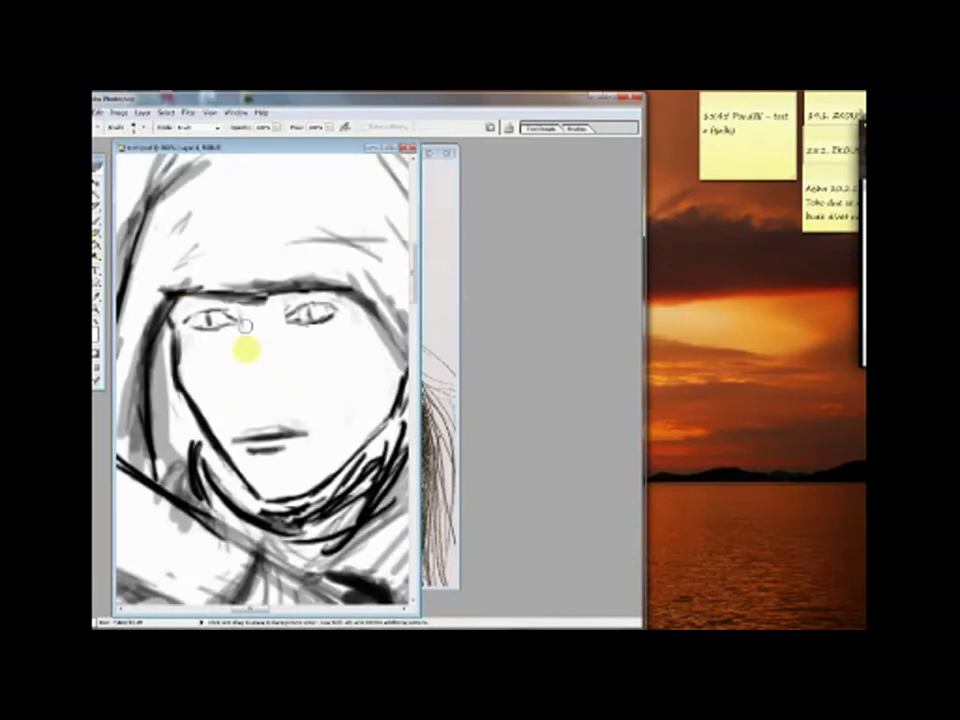
scroll(275, 310, "down", 1)
key("b")
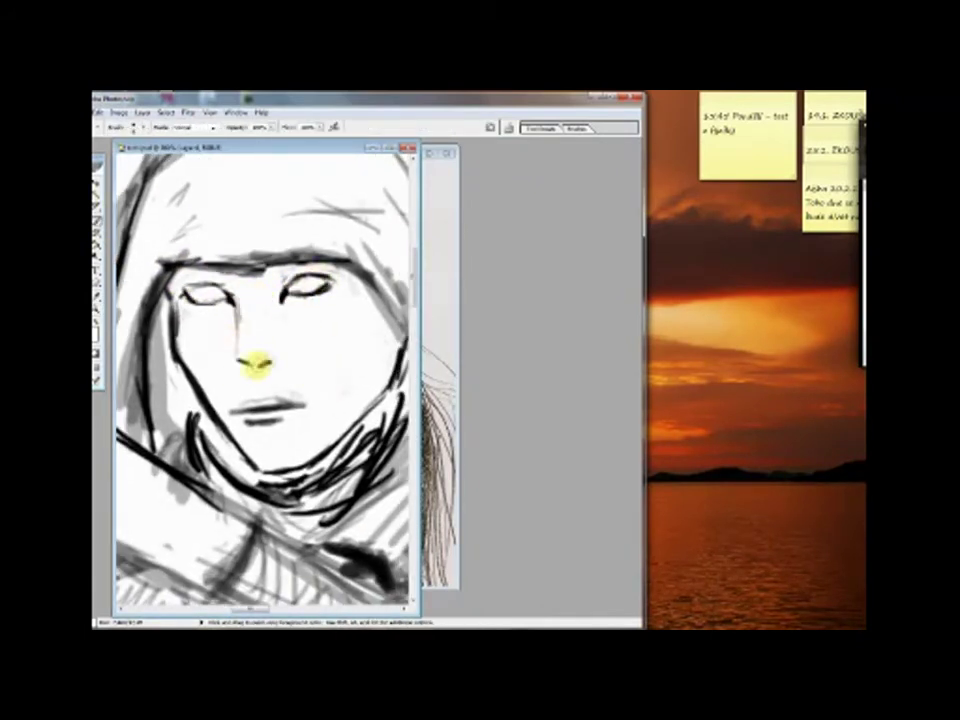
left_click_drag(340, 335, 372, 372)
scroll(313, 280, "down", 3)
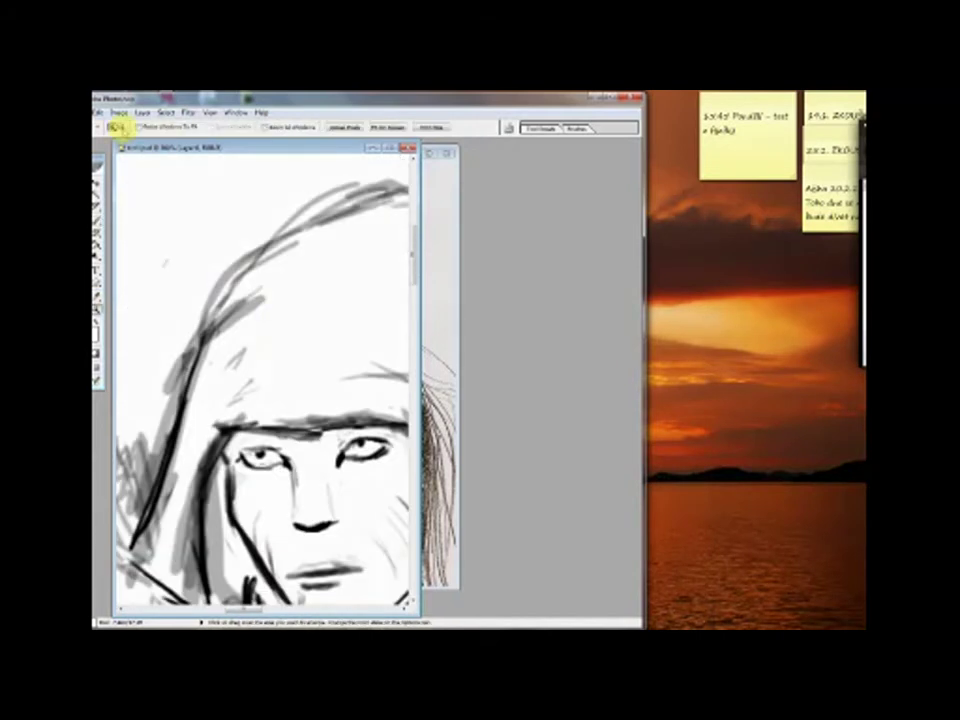
Try pointed ears beside the hood and long dark hair strands around the archer's face.
key("e")
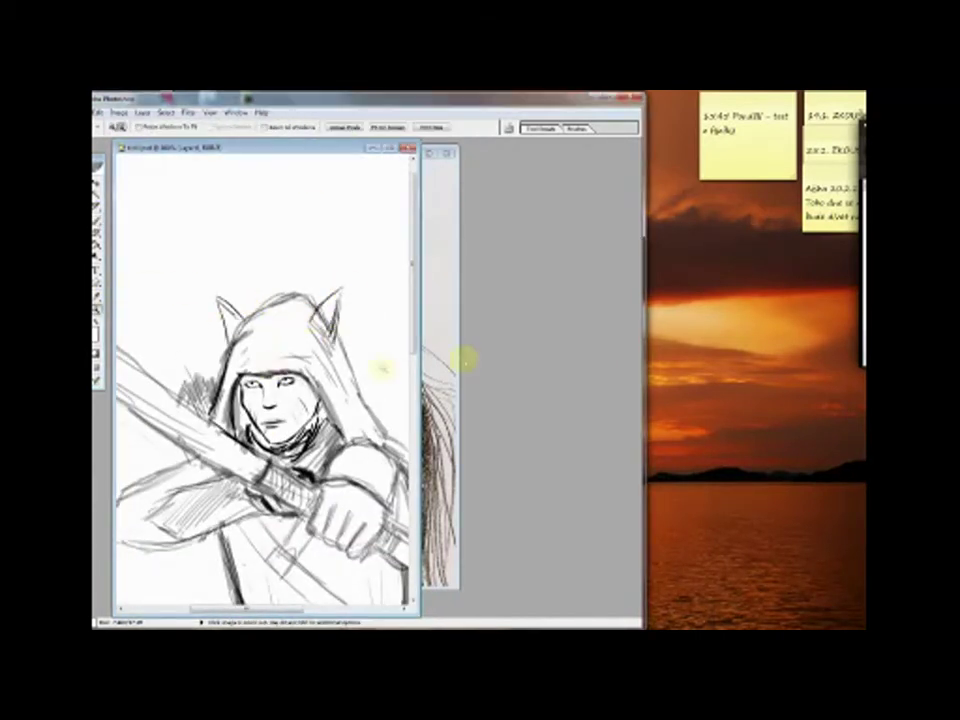
left_click_drag(211, 313, 343, 320)
key("b")
left_click_drag(250, 328, 253, 497)
scroll(429, 354, "down", 3)
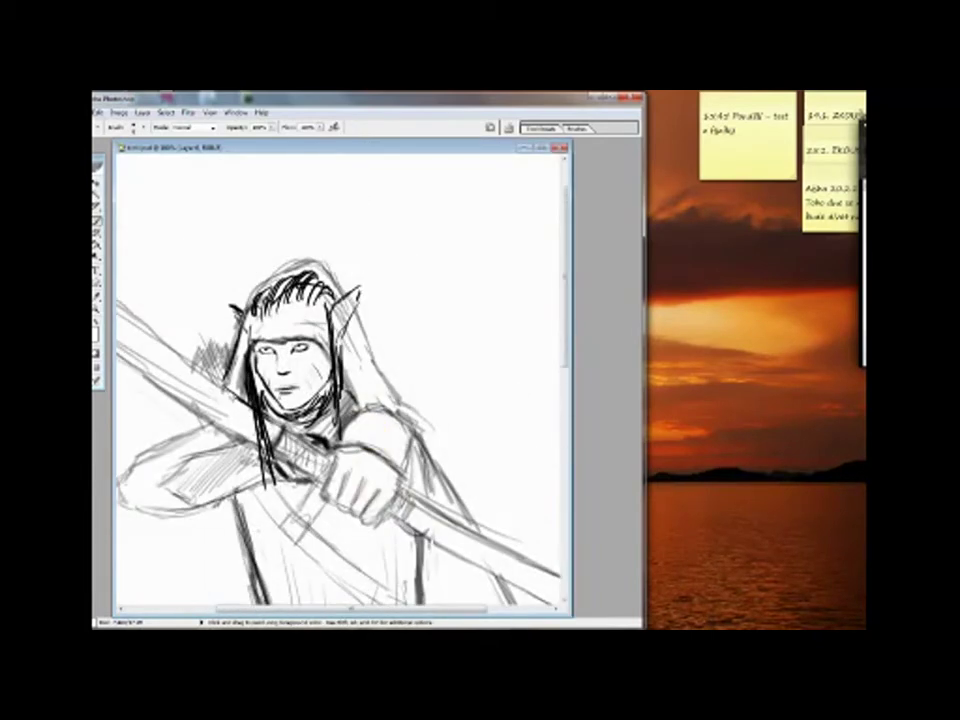
scroll(388, 261, "down", 5)
key("ctrl+minus")
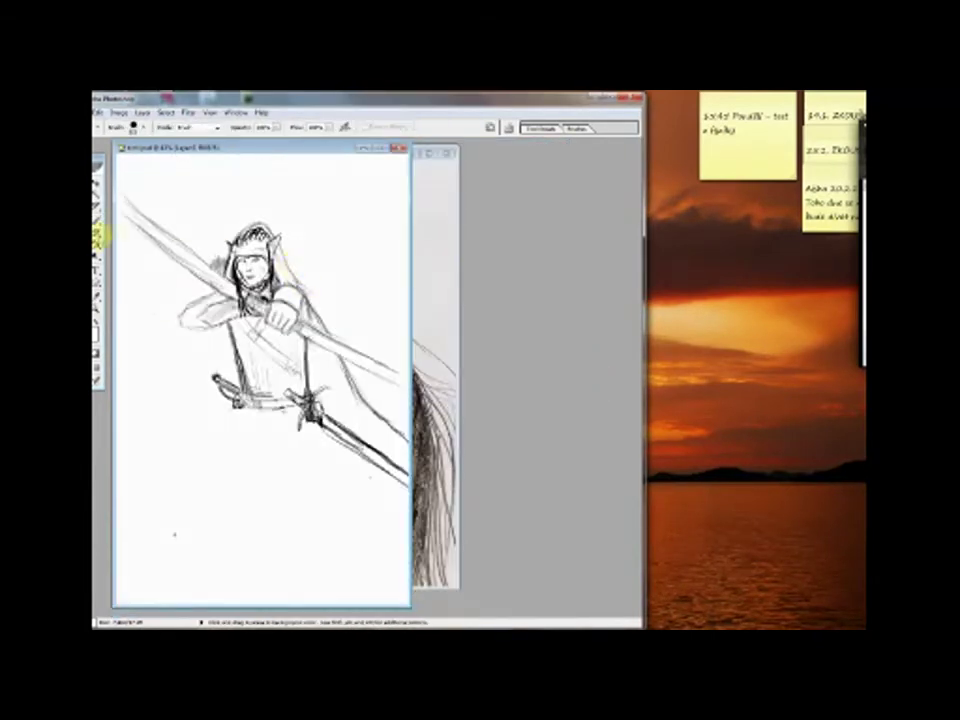
Redraw the archer's irises, nose and face outline, and add long black hair strands falling across the face.
key("ctrl+plus")
key("e")
key("b")
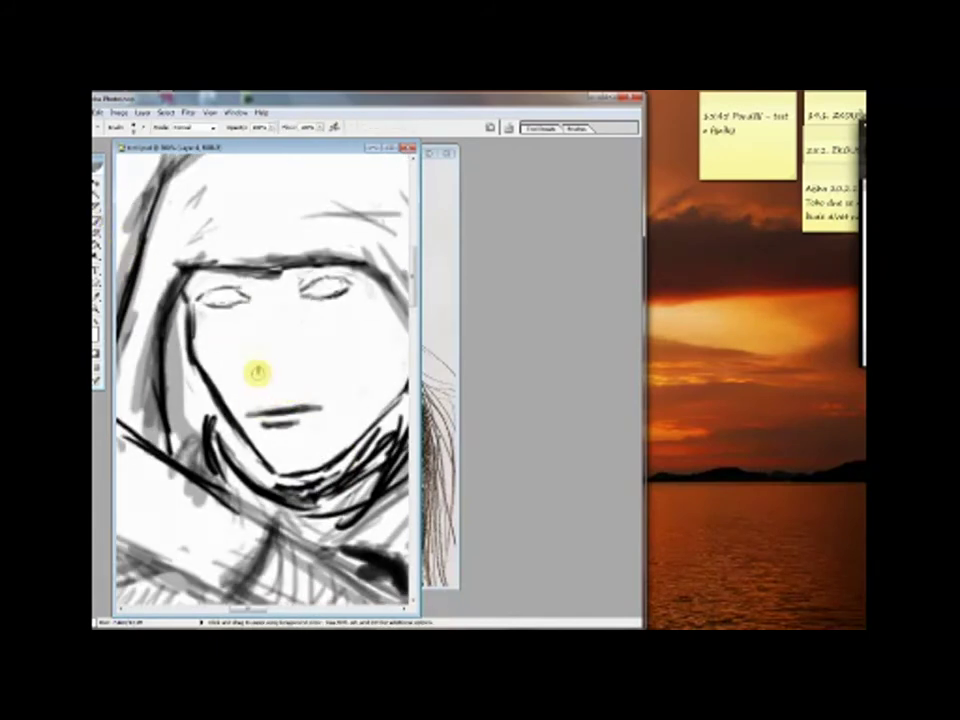
left_click_drag(191, 298, 161, 321)
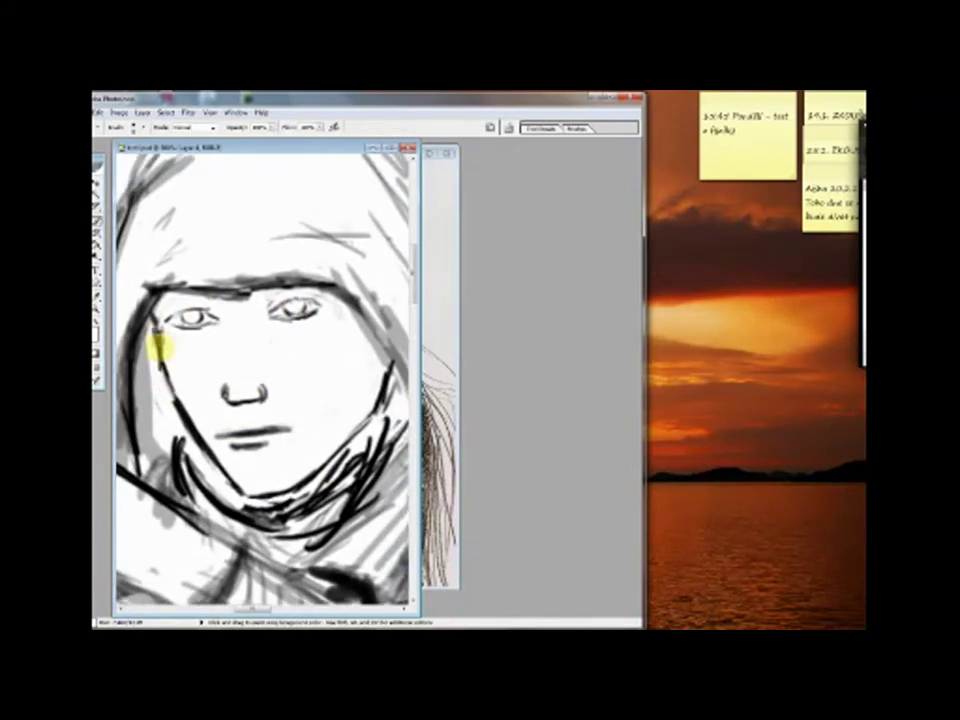
left_click_drag(287, 300, 375, 476)
Sketch the archer's bent leg and straight leg below the belt, and erase the bent leg's lower part.
left_click(253, 450, "alt")
left_click(165, 270, "alt")
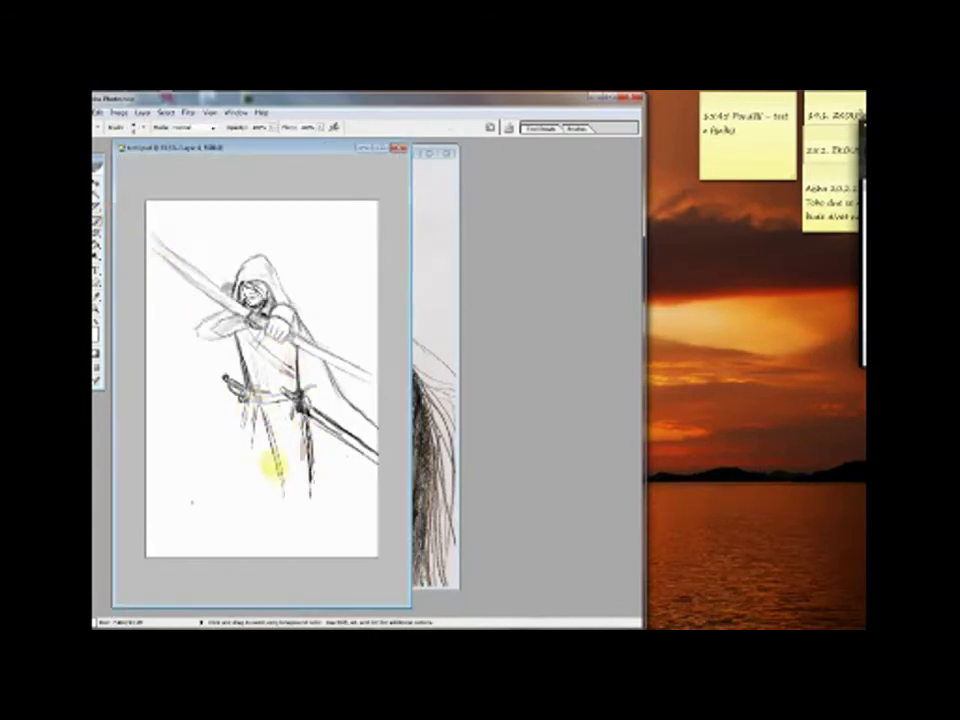
left_click_drag(302, 563, 214, 450)
mouse_move(236, 388)
left_mouse_down()
mouse_move(214, 444)
mouse_move(232, 500)
left_mouse_up()
left_click_drag(252, 452, 218, 435)
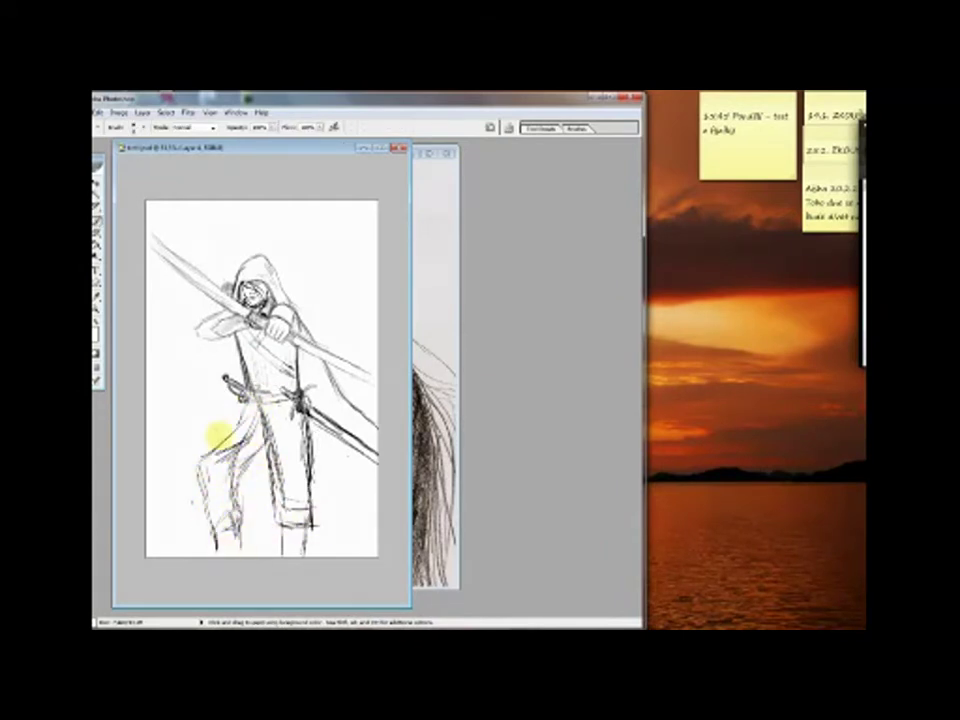
key("e")
left_click_drag(214, 514, 232, 525)
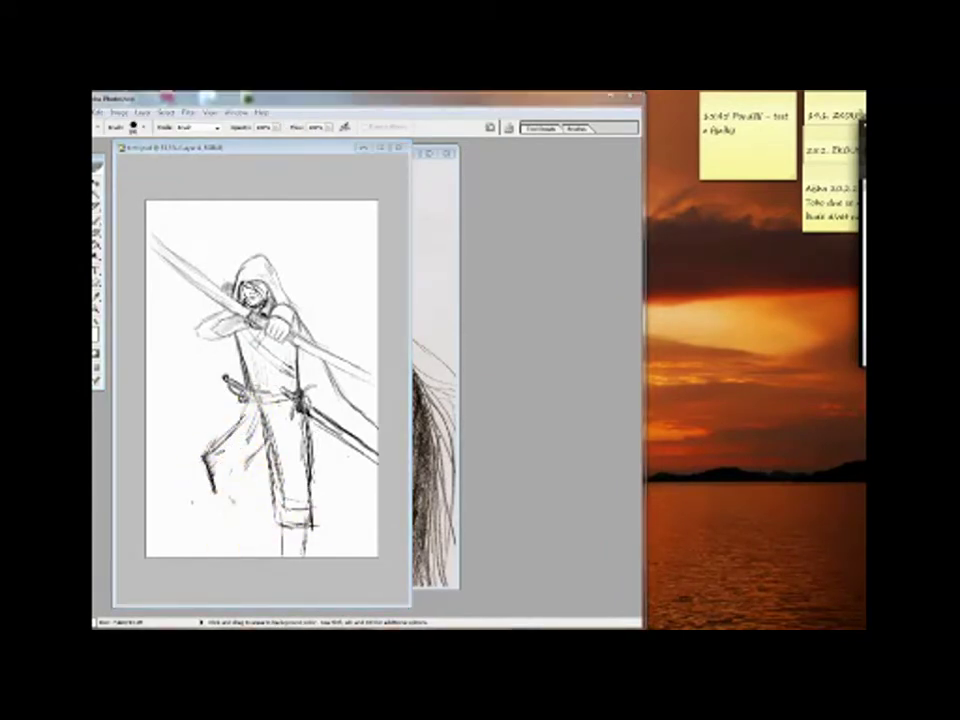
Bring up the Shrek 2 cat picture in Firefox as reference and touch up the archer's eyes.
key("alt+Tab")
key("alt+Tab")
key("alt+Tab")
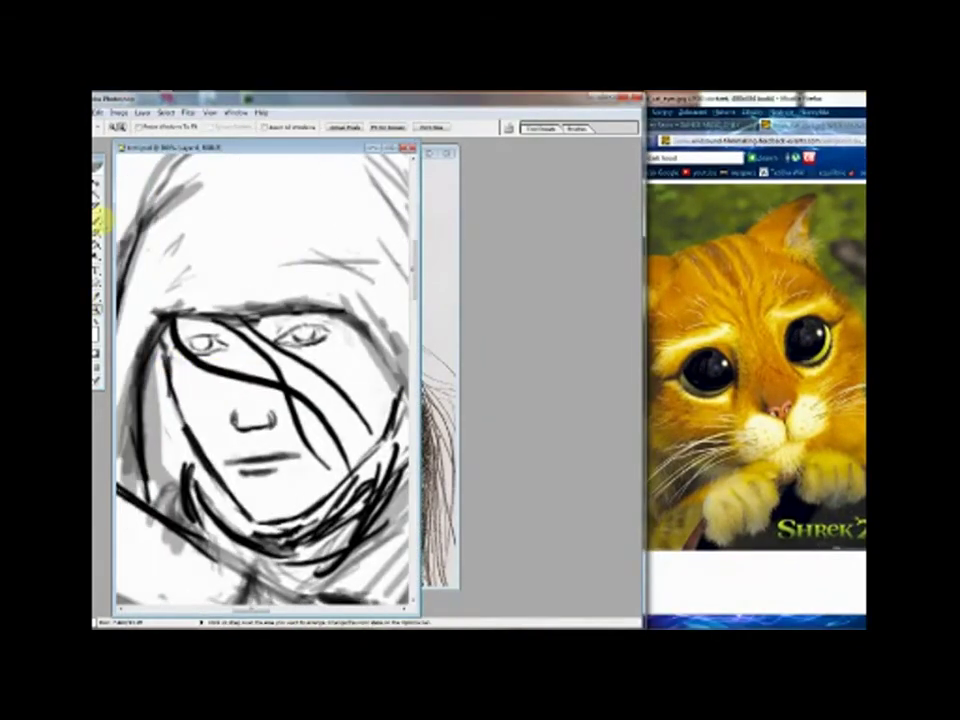
left_click(100, 218)
left_click_drag(290, 338, 285, 332)
left_click_drag(208, 352, 215, 340)
scroll(268, 350, "down", 1)
left_click_drag(264, 388, 310, 420)
scroll(365, 395, "down", 1)
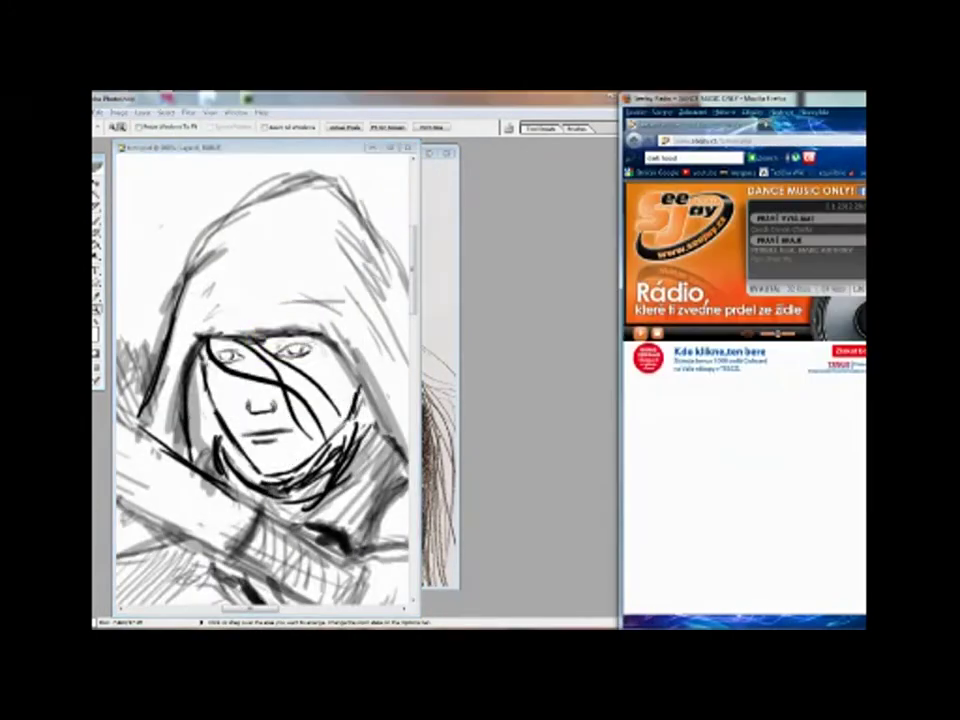
Sketch the bent leg's lower part with a trouser cuff and reposition the drawing window.
scroll(407, 274, "down", 5)
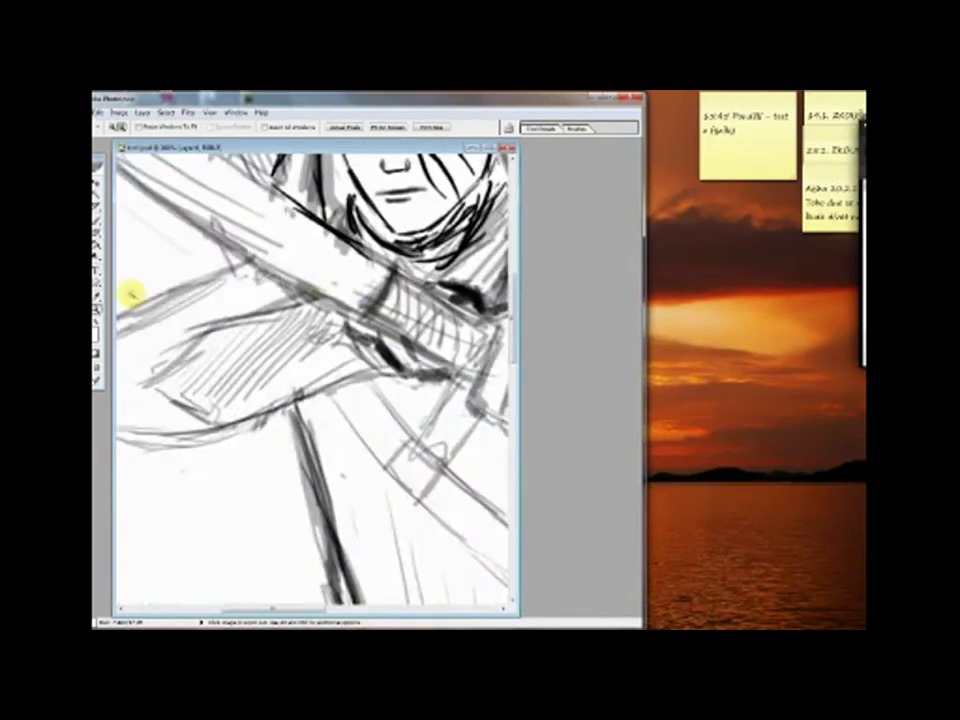
left_click(128, 296, "alt")
key("b")
mouse_move(255, 430)
left_mouse_down()
mouse_move(233, 535)
mouse_move(233, 510)
mouse_move(246, 566)
mouse_move(196, 477)
mouse_move(282, 558)
mouse_move(212, 555)
mouse_move(205, 598)
left_mouse_up()
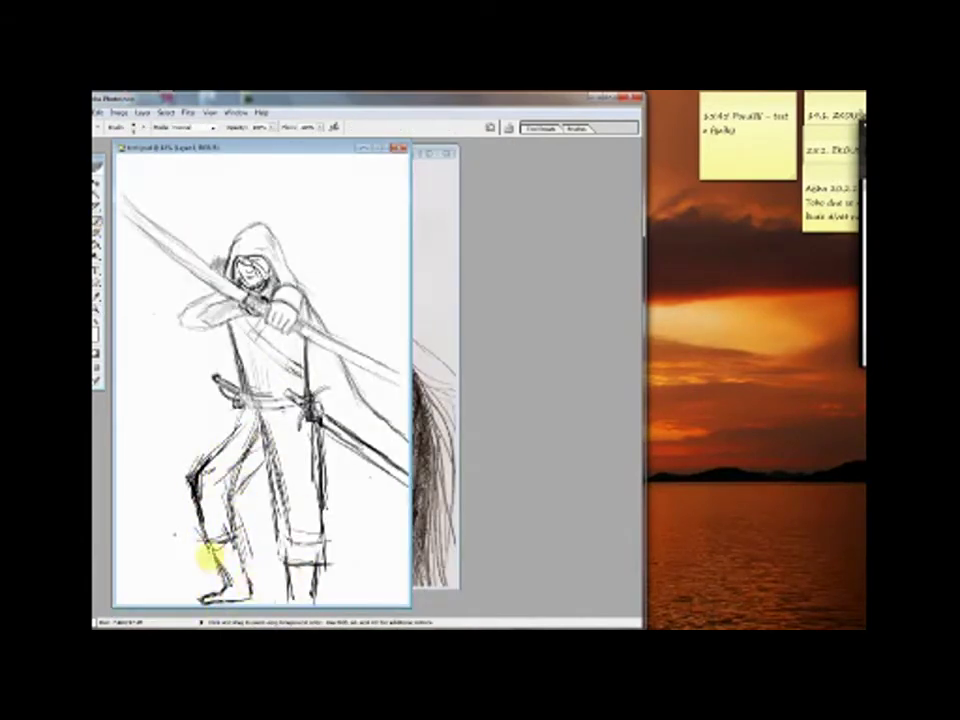
left_click_drag(300, 149, 316, 141)
left_click_drag(221, 533, 238, 530)
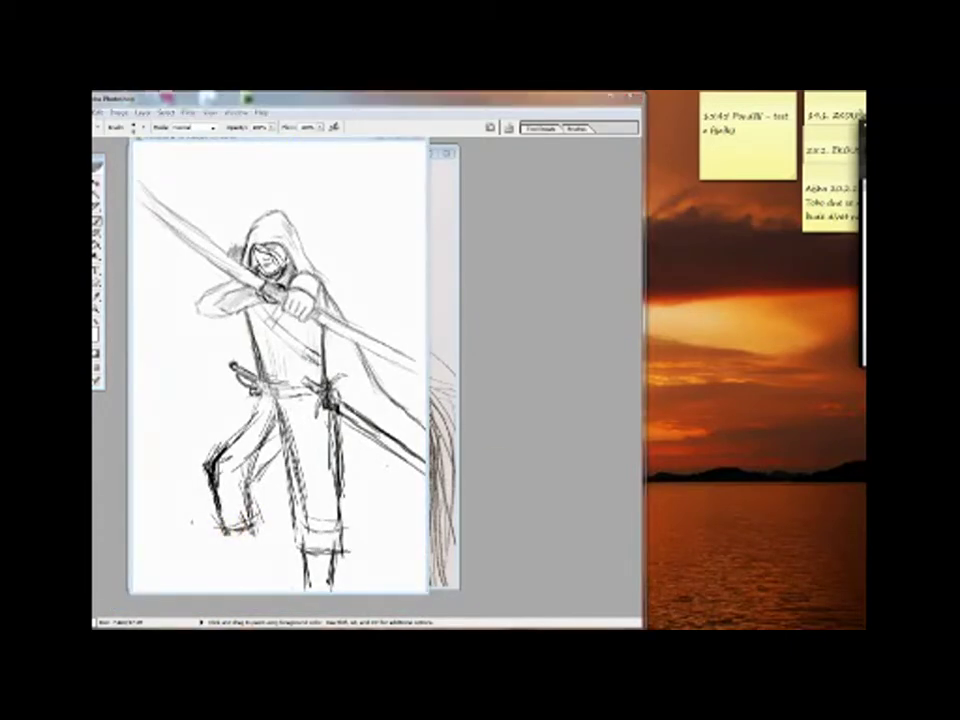
Draw small tattoo-like lettering running diagonally up the archer's cheek beside the hair strands.
key("ctrl+plus")
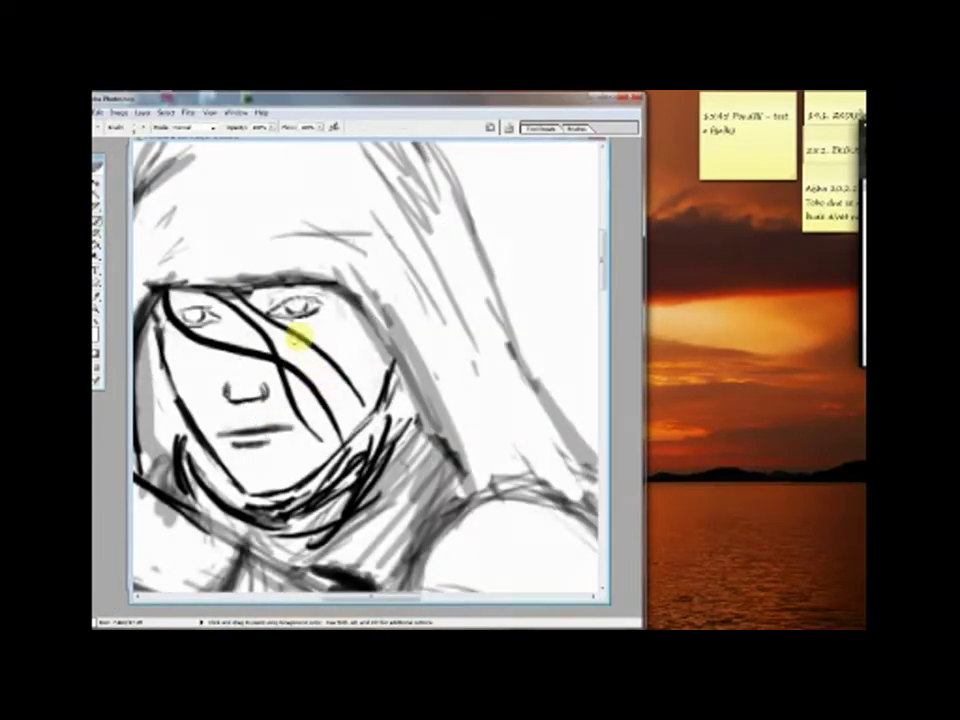
mouse_move(310, 405)
left_mouse_down()
mouse_move(357, 381)
mouse_move(357, 347)
left_mouse_up()
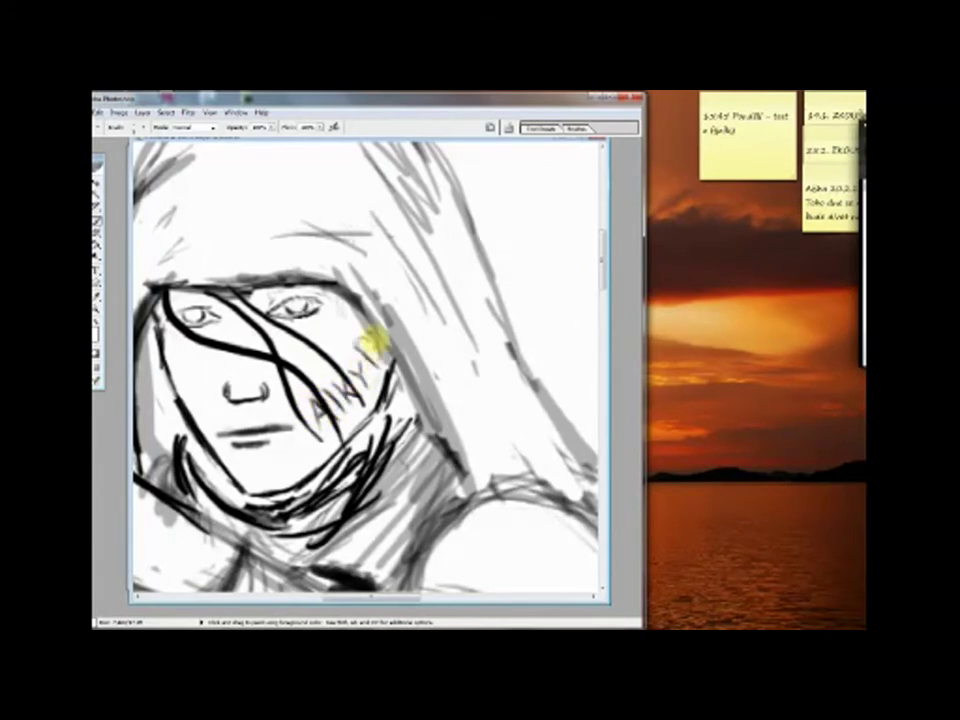
scroll(350, 380, "down", 2)
scroll(385, 259, "left", 3)
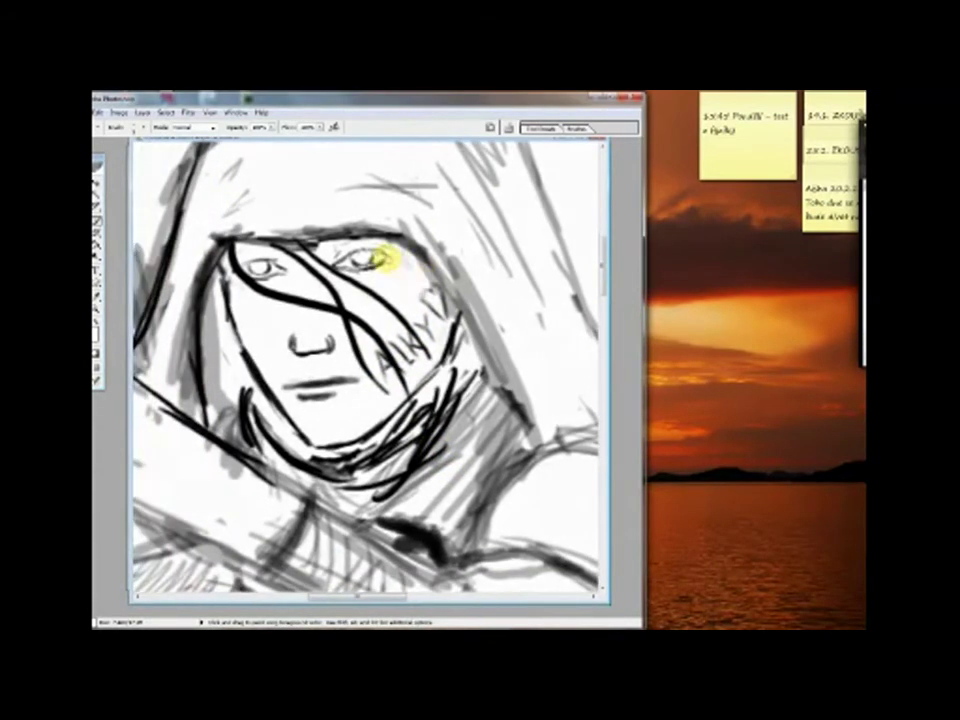
Sketch the bent leg's shin and foot, and redraw its trouser leg with clean sides and a straight hem.
key("ctrl+Tab")
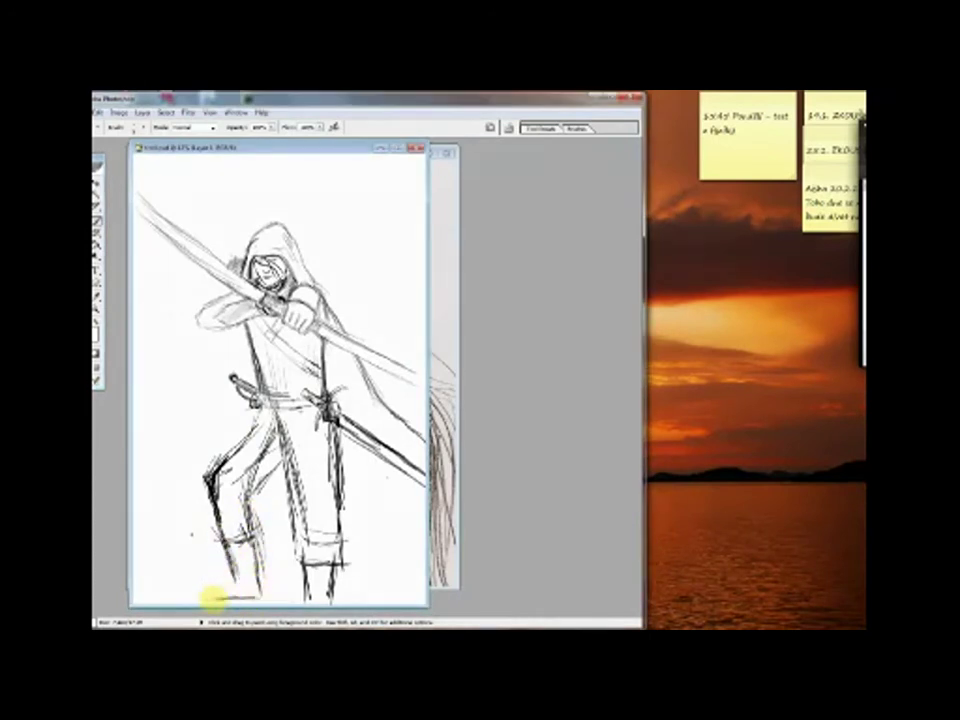
mouse_move(204, 508)
left_mouse_down()
mouse_move(261, 568)
mouse_move(255, 576)
left_mouse_up()
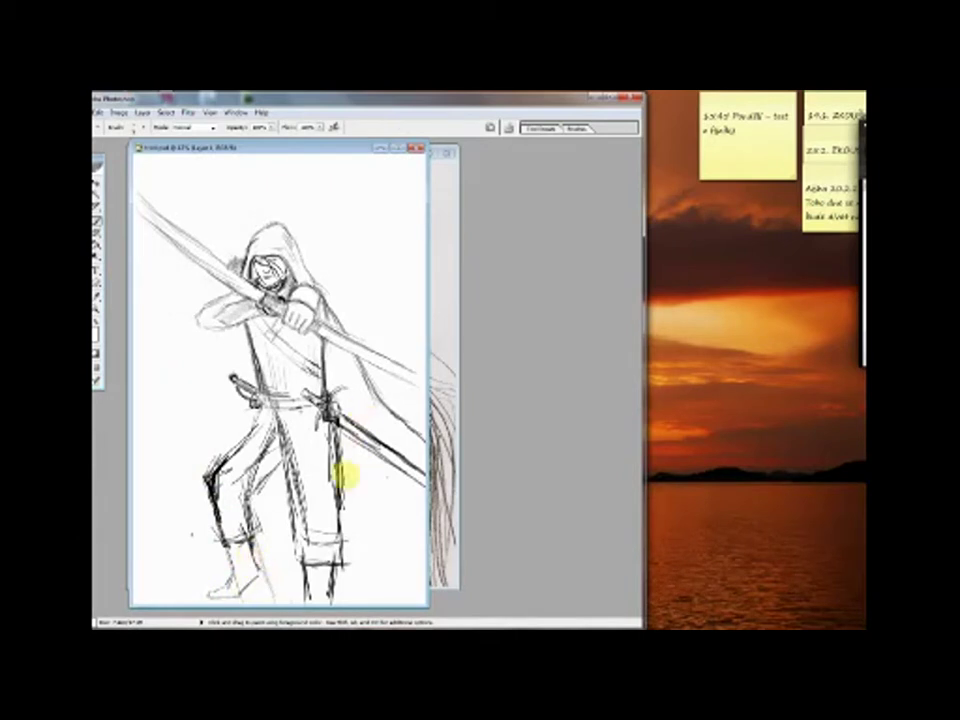
mouse_move(261, 467)
left_mouse_down()
mouse_move(246, 536)
mouse_move(206, 489)
mouse_move(245, 490)
left_mouse_up()
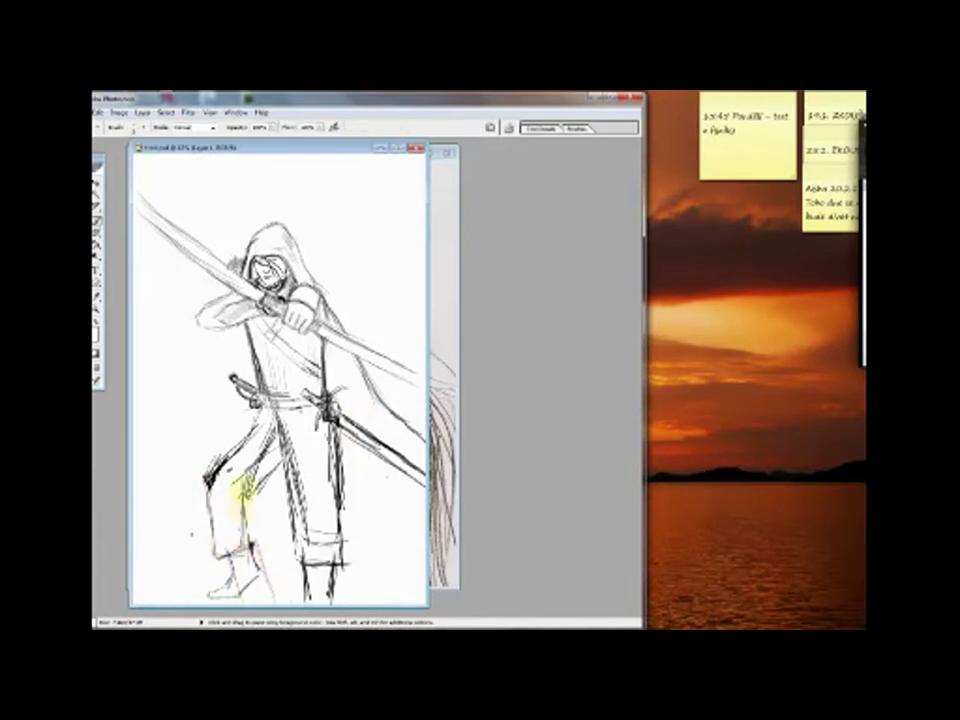
Enlarge the drawing window, clean up the straight leg's outer edge and sketch the cloak's lower hem behind it.
left_click(398, 148)
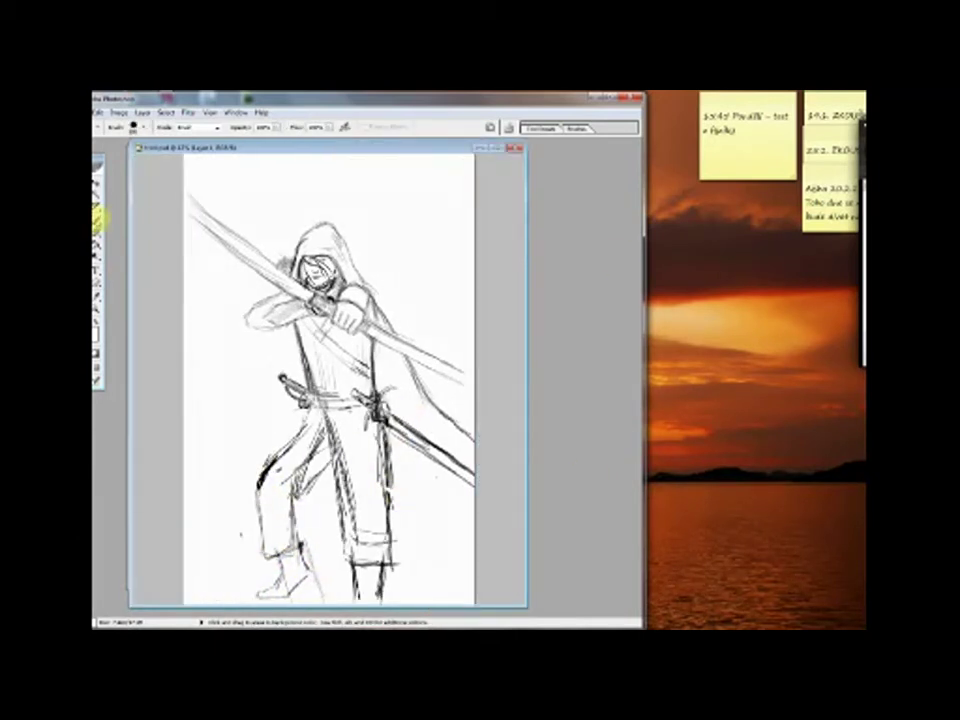
left_click(97, 215)
left_click_drag(407, 514, 403, 540)
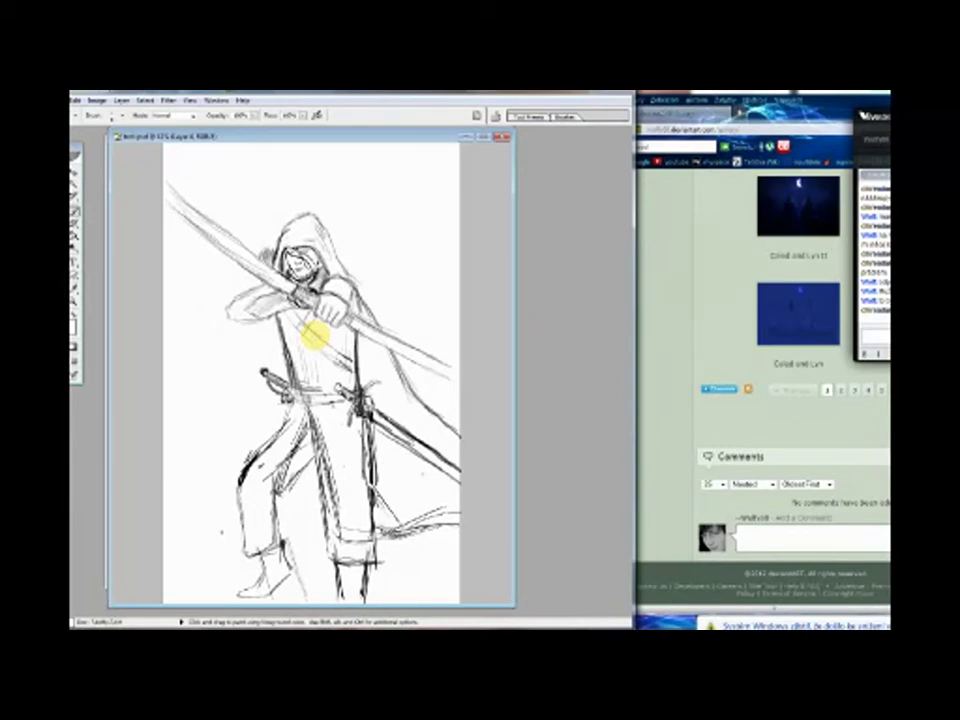
Switch to the browser and go through the deviation stacks in the deviantART messages.
left_click(527, 445)
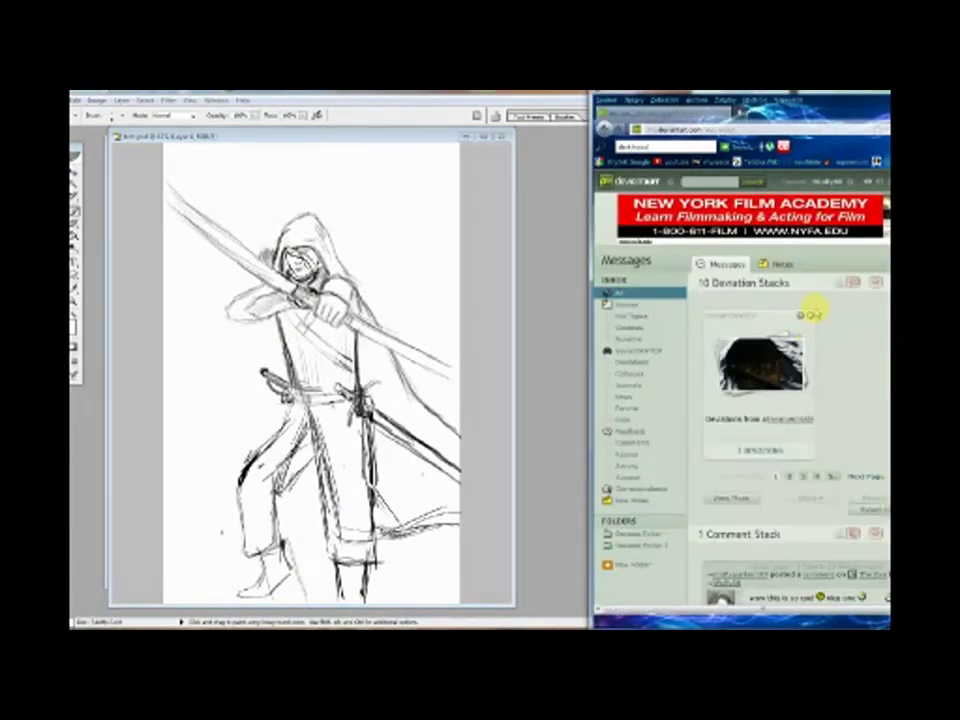
left_click(810, 317)
left_click(760, 349)
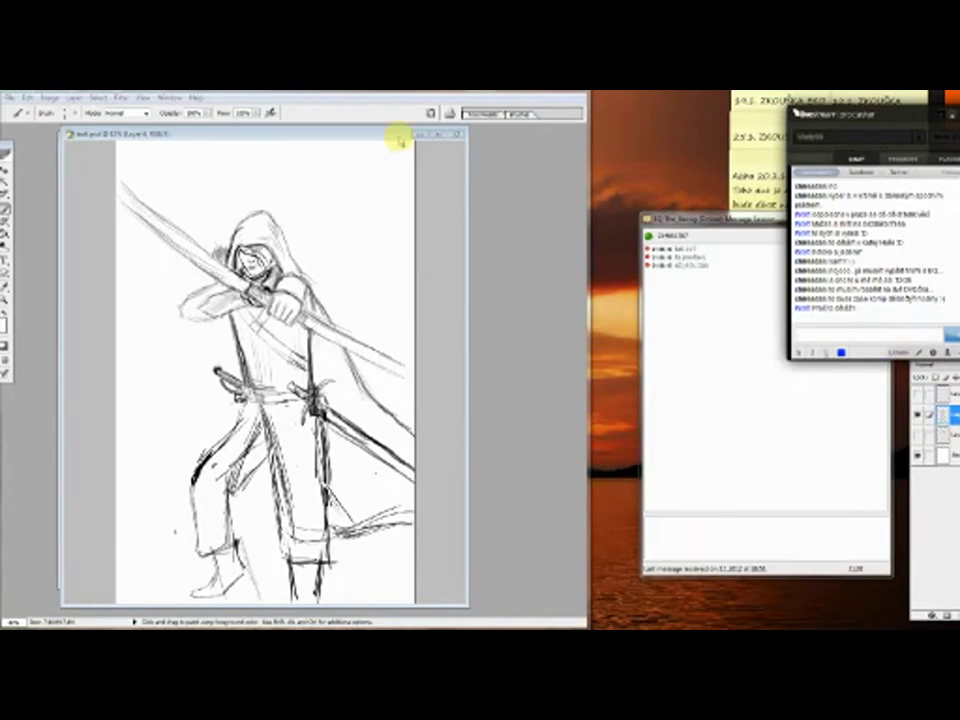
Return to the drawing, ink the bent leg's foot and redraw the tunic skirt with a straight hem.
left_click(399, 141)
mouse_move(225, 422)
left_mouse_down()
mouse_move(304, 559)
mouse_move(251, 447)
mouse_move(288, 563)
mouse_move(290, 533)
mouse_move(290, 577)
mouse_move(240, 551)
mouse_move(226, 567)
mouse_move(204, 525)
left_mouse_up()
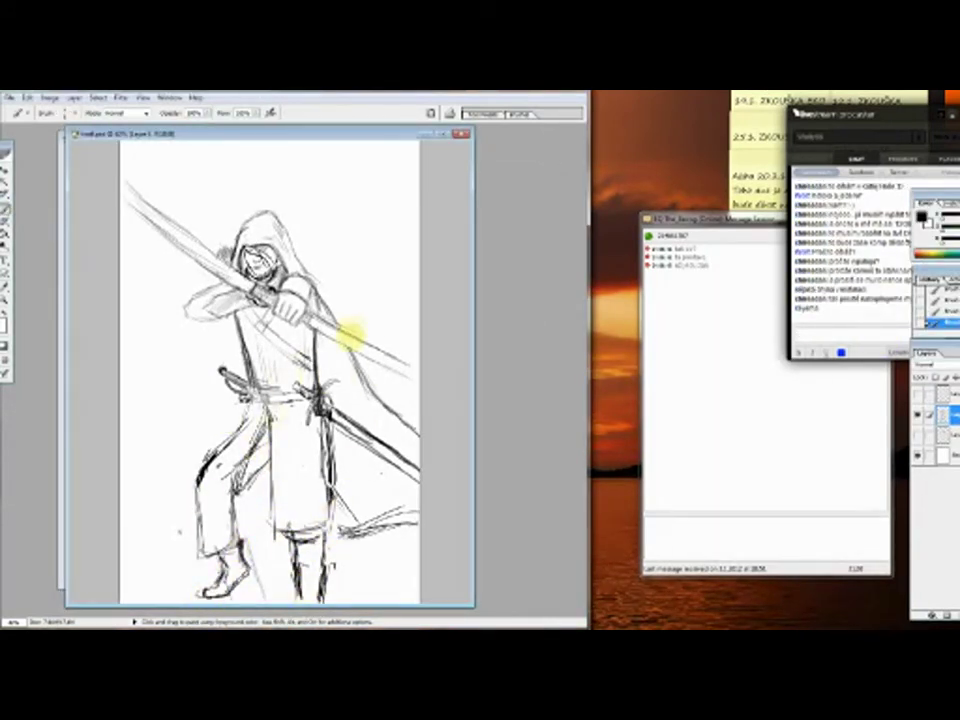
left_click(832, 336)
Lasso the sheathed sword at the archer's hip and rotate it to a steeper downward angle.
left_click(250, 340)
key("l")
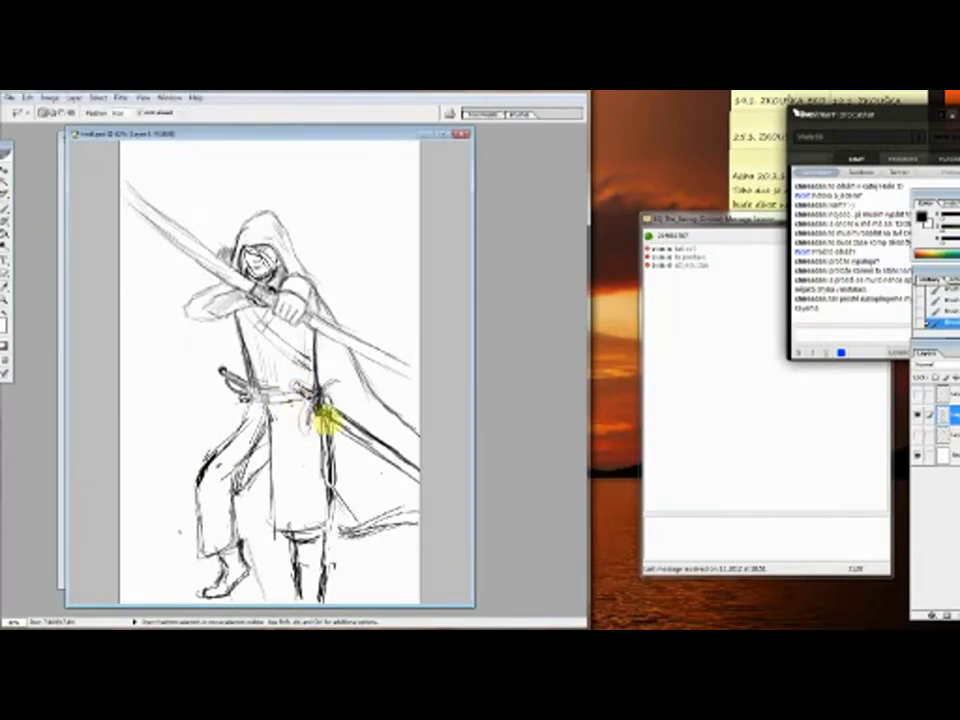
left_click(369, 332)
left_click(354, 418)
left_click(832, 337)
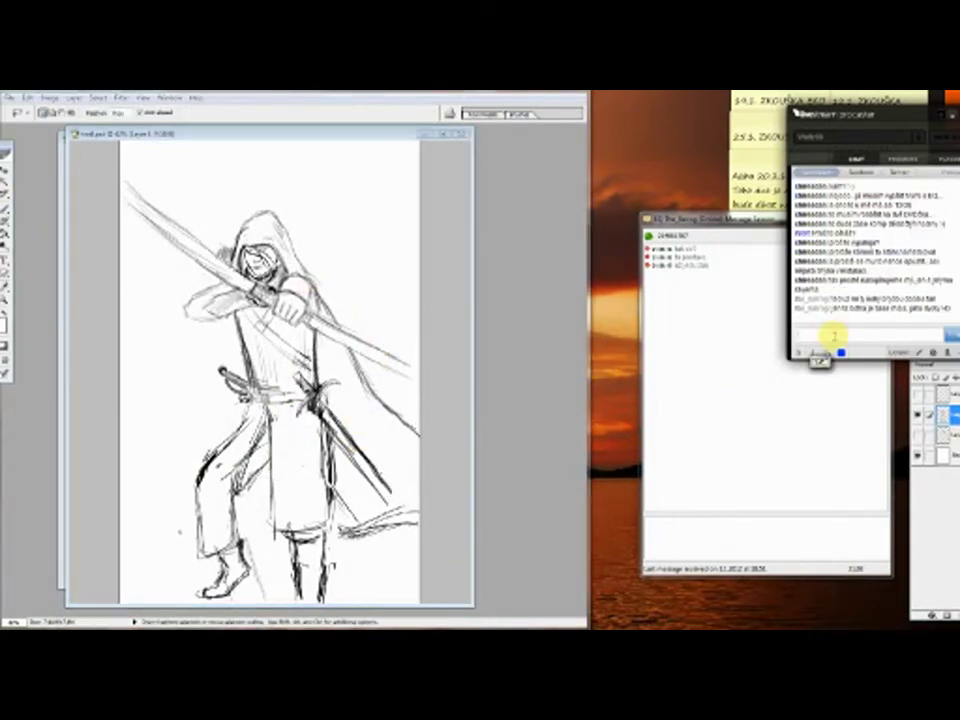
Lasso the bent leg's shin and foot and transform them so the foot reaches lower.
left_click(285, 214)
left_click(208, 606)
left_click(253, 536)
key("ctrl+t")
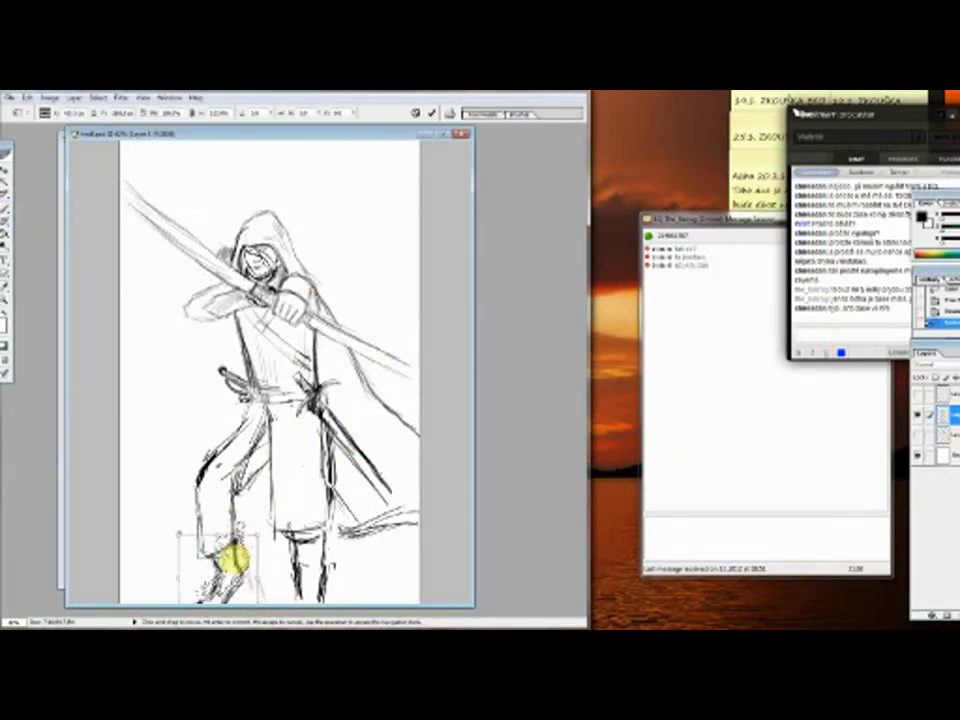
key("Return")
left_click(845, 337)
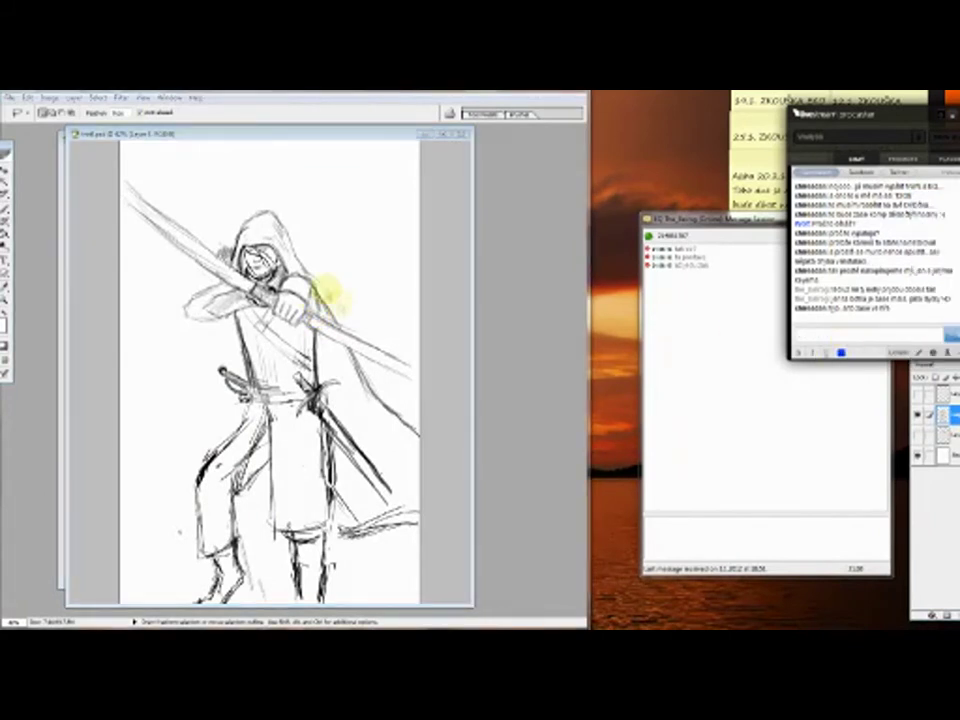
Extend the canvas height downward with the anchor at the top centre.
left_click(328, 290)
key("b")
key("ctrl+alt+c")
left_click(525, 360)
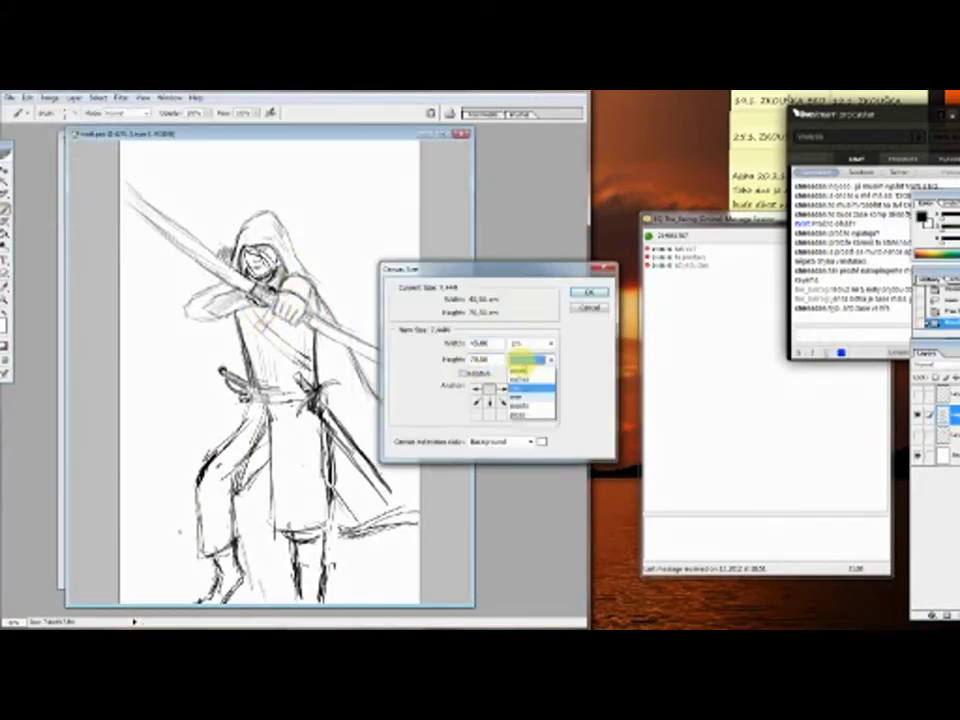
key("Return")
Draw the straight leg's boot and sketch rough ground lines and grass tufts around both feet.
scroll(307, 395, "down", 3)
mouse_move(307, 393)
left_mouse_down()
mouse_move(300, 422)
mouse_move(197, 401)
mouse_move(231, 420)
mouse_move(232, 410)
left_mouse_up()
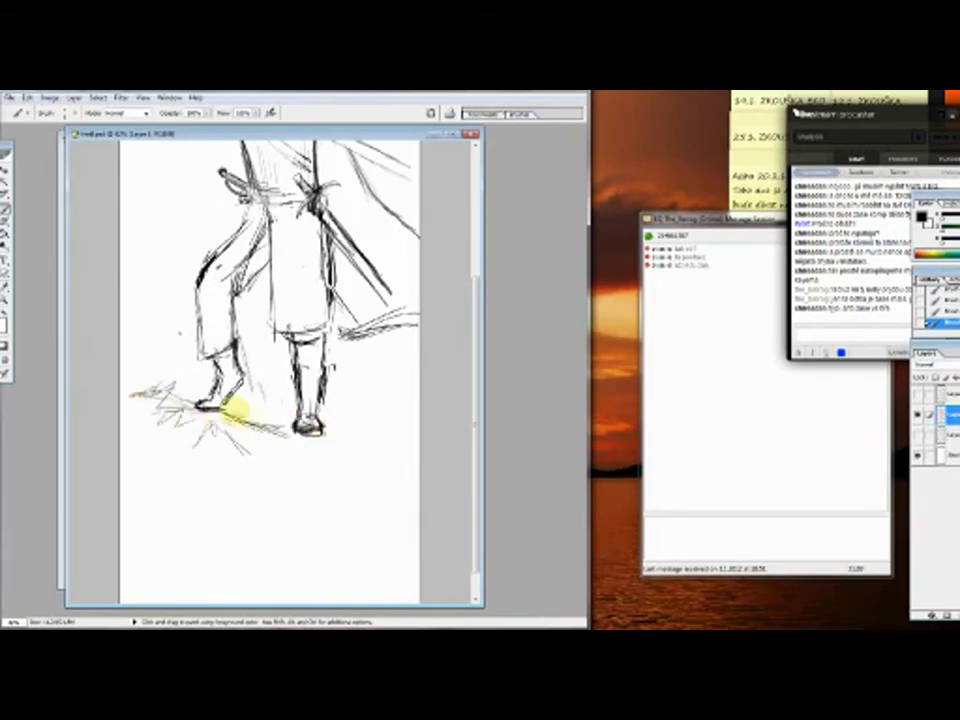
scroll(233, 407, "up", 5)
key("e")
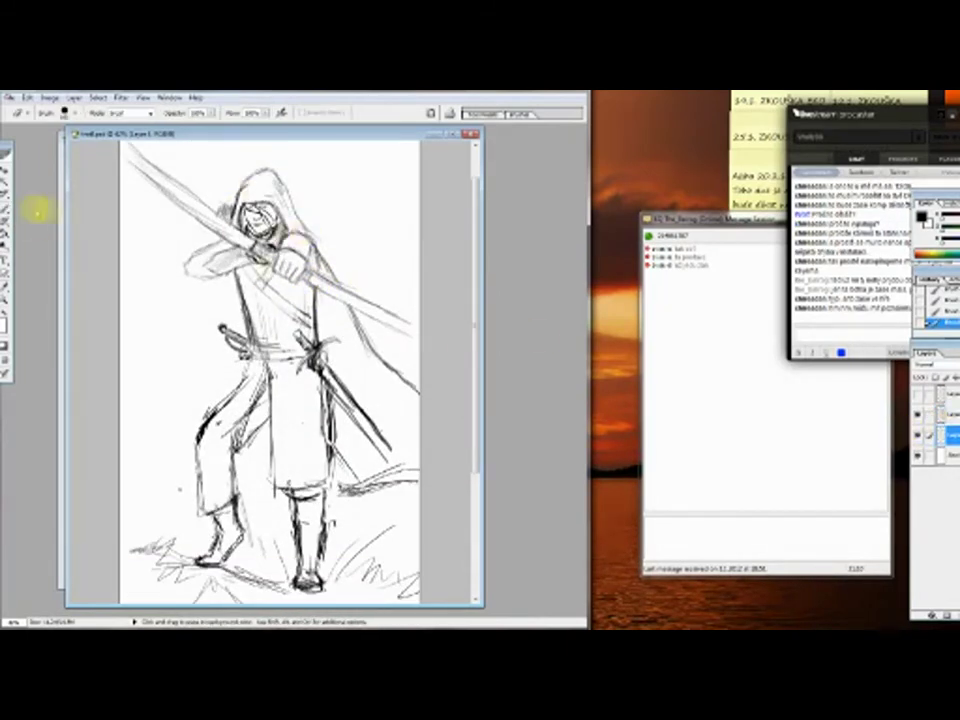
Sketch loose mountain ridge lines in the background on both sides of the archer's waist.
left_click_drag(126, 290, 403, 343)
left_click_drag(122, 289, 202, 215)
left_click(5, 180)
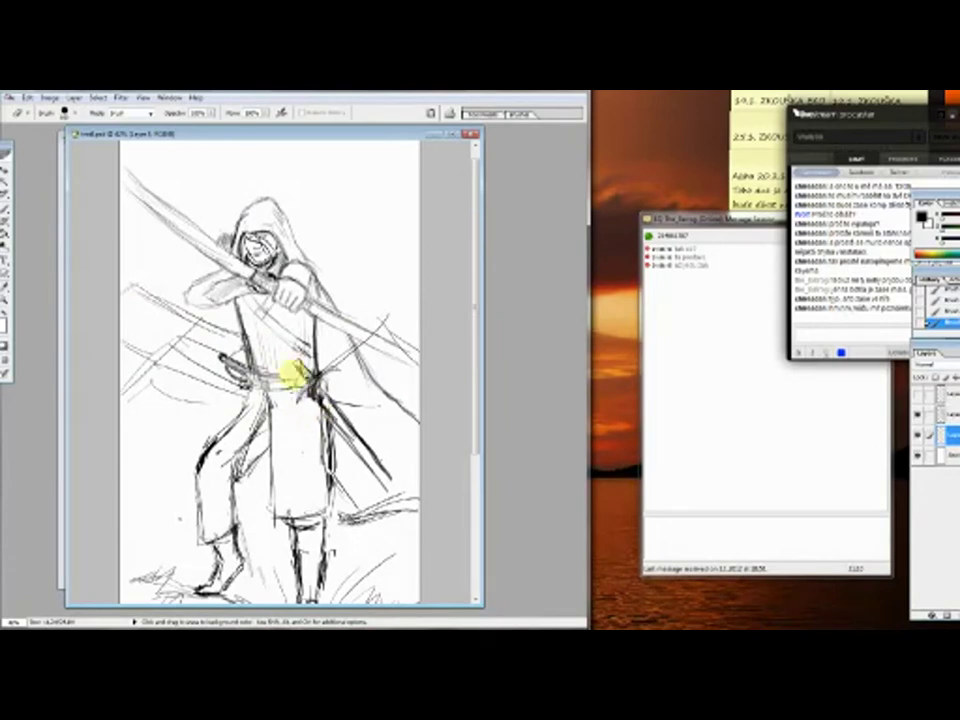
Draw a round moon behind the hood and streaky cloud lines across the sky.
scroll(245, 405, "up", 1)
key("b")
left_click_drag(354, 204, 290, 213)
scroll(258, 200, "down", 1)
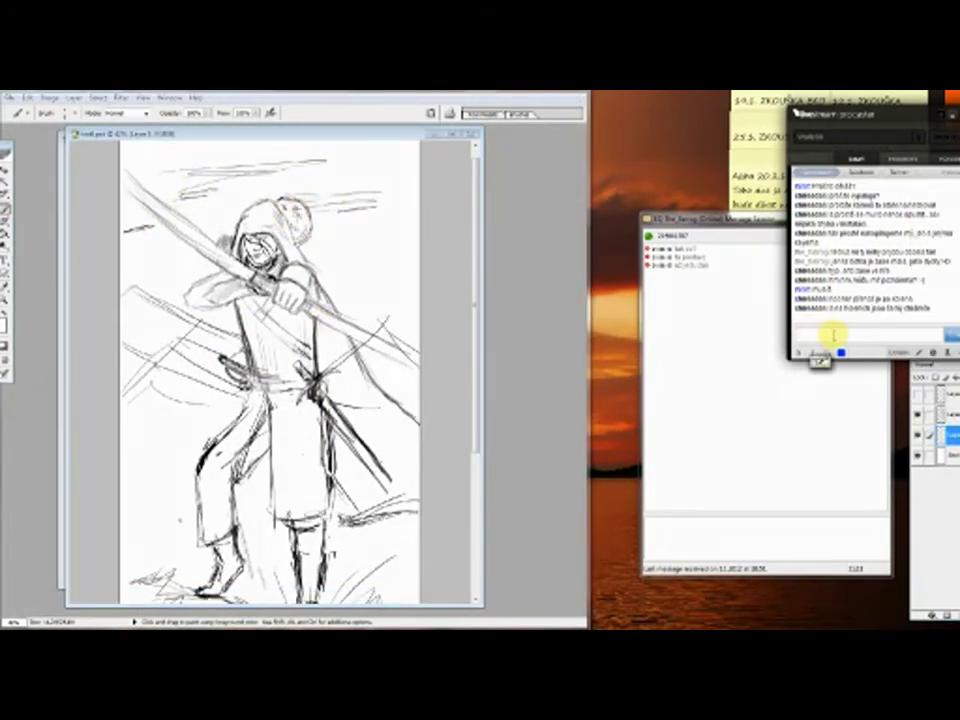
Draw fold lines on the tunic skirt and trousers and ink dark hatching on the boots.
scroll(255, 303, "down", 10)
mouse_move(255, 305)
left_mouse_down()
mouse_move(182, 323)
mouse_move(278, 354)
mouse_move(192, 308)
mouse_move(205, 377)
mouse_move(274, 364)
mouse_move(330, 324)
mouse_move(256, 226)
mouse_move(249, 238)
mouse_move(254, 222)
mouse_move(306, 253)
left_mouse_up()
left_click(9, 300)
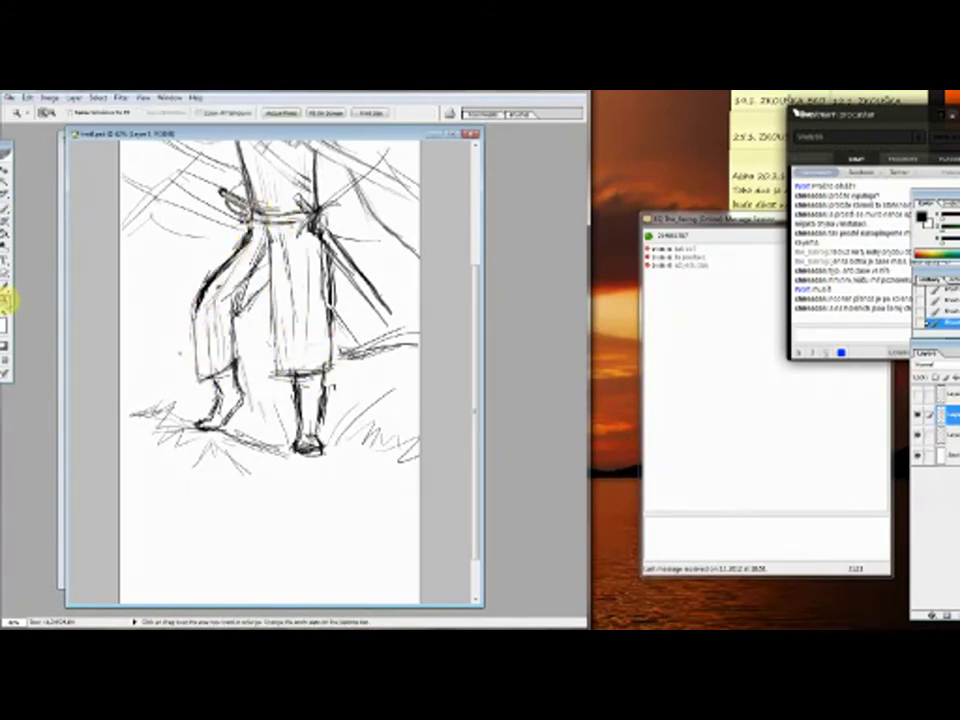
left_click(204, 396)
key("b")
mouse_move(236, 257)
left_mouse_down()
mouse_move(197, 392)
mouse_move(204, 375)
left_mouse_up()
scroll(165, 392, "down", 1)
left_click_drag(320, 410, 332, 454)
left_click_drag(204, 370, 189, 407)
Strengthen the outlines and fold strokes of the tunic skirt and trouser legs.
scroll(367, 132, "up", 4)
scroll(456, 364, "down", 3)
scroll(456, 364, "up", 8)
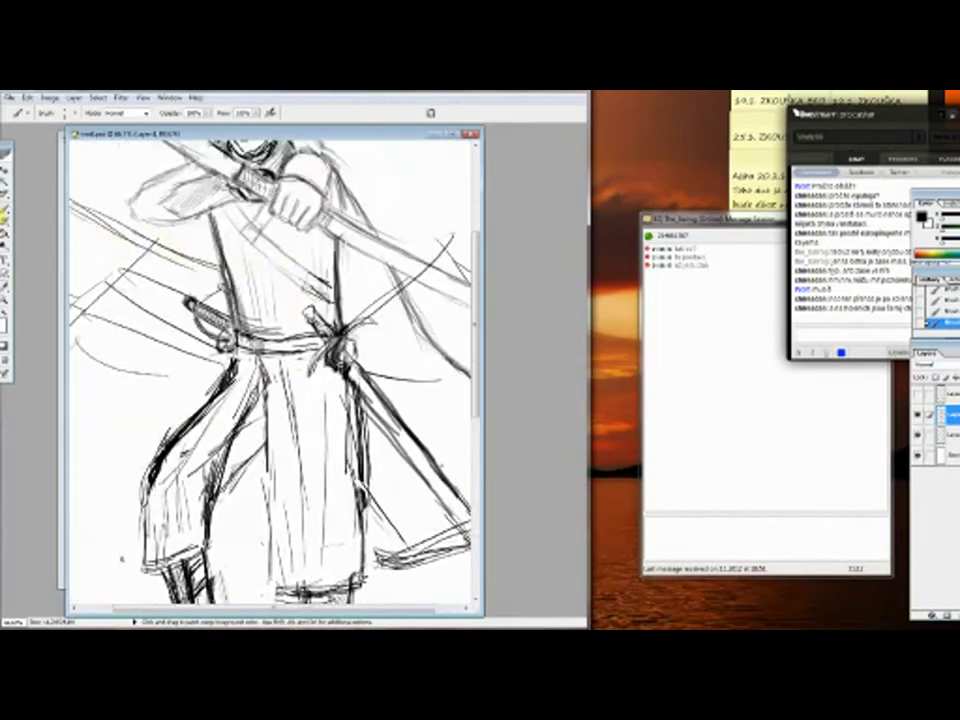
key("l")
scroll(240, 320, "down", 5)
key("b")
left_click_drag(290, 285, 255, 350)
Mark the bent leg's thigh, knee and shin in red on the top layer.
left_click(6, 289)
left_click(178, 293, "alt")
left_click_drag(850, 114, 788, 117)
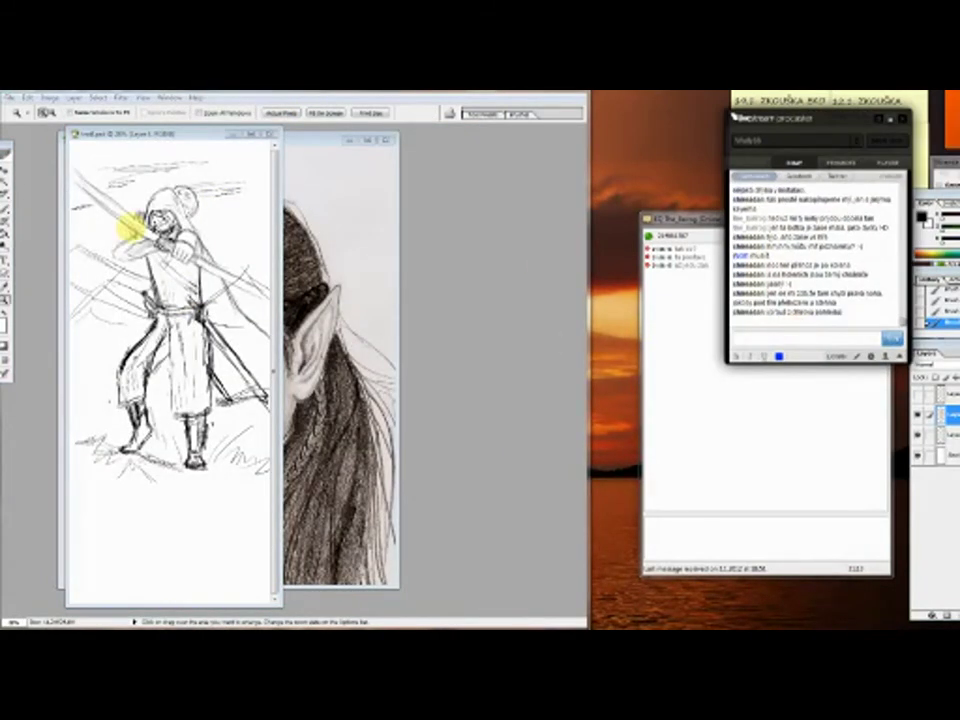
key("b")
left_click(75, 225)
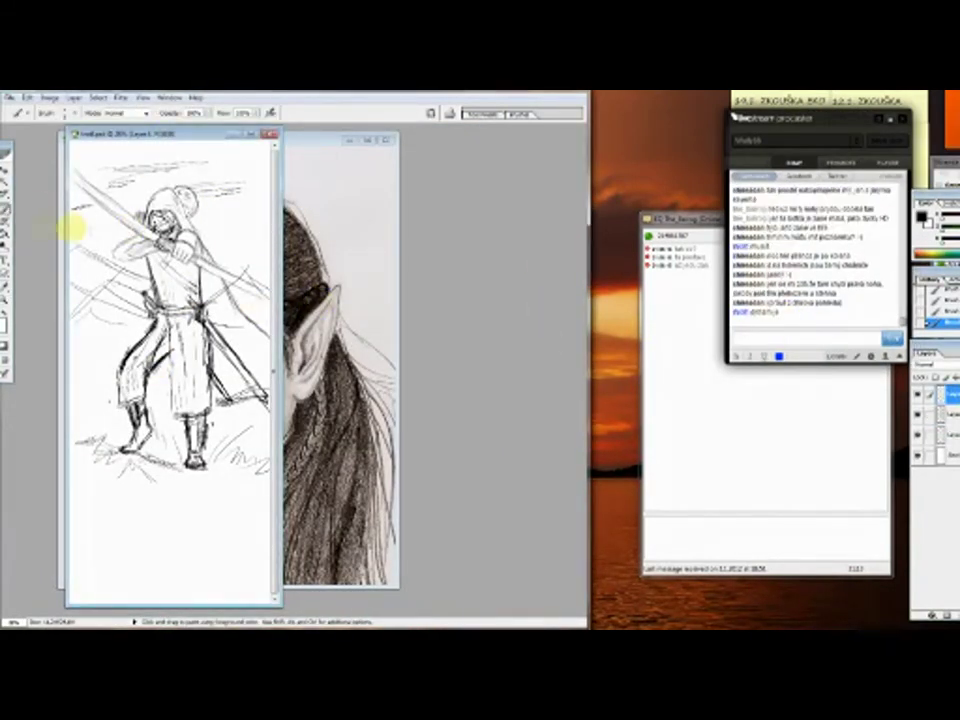
mouse_move(120, 358)
left_mouse_down()
mouse_move(125, 423)
mouse_move(132, 392)
left_mouse_up()
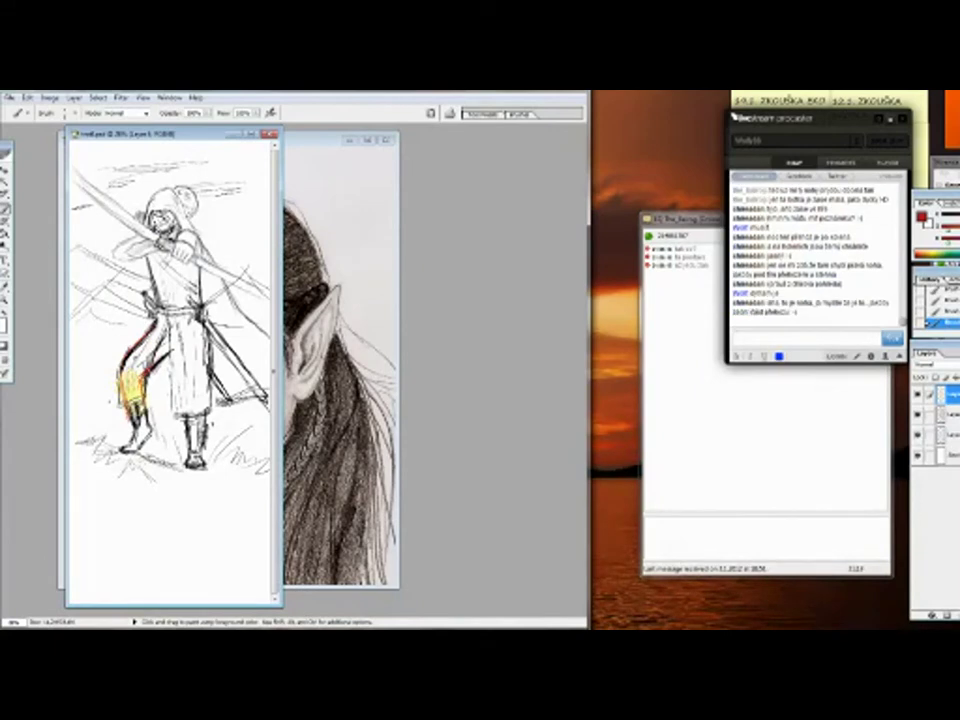
key("ctrl+plus")
key("ctrl+plus")
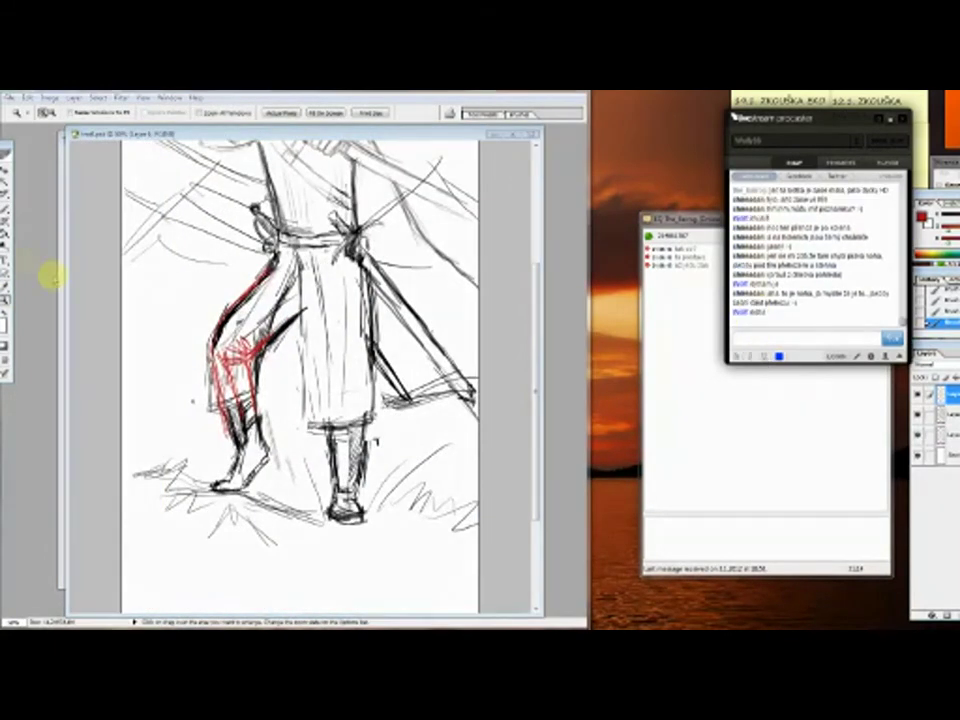
Ink the crossed collar and diagonal chest strap on the archer's torso in black.
scroll(240, 410, "up", 5)
left_click(9, 204)
mouse_move(270, 340)
left_mouse_down()
mouse_move(343, 401)
mouse_move(283, 344)
mouse_move(280, 416)
mouse_move(307, 424)
mouse_move(296, 303)
left_mouse_up()
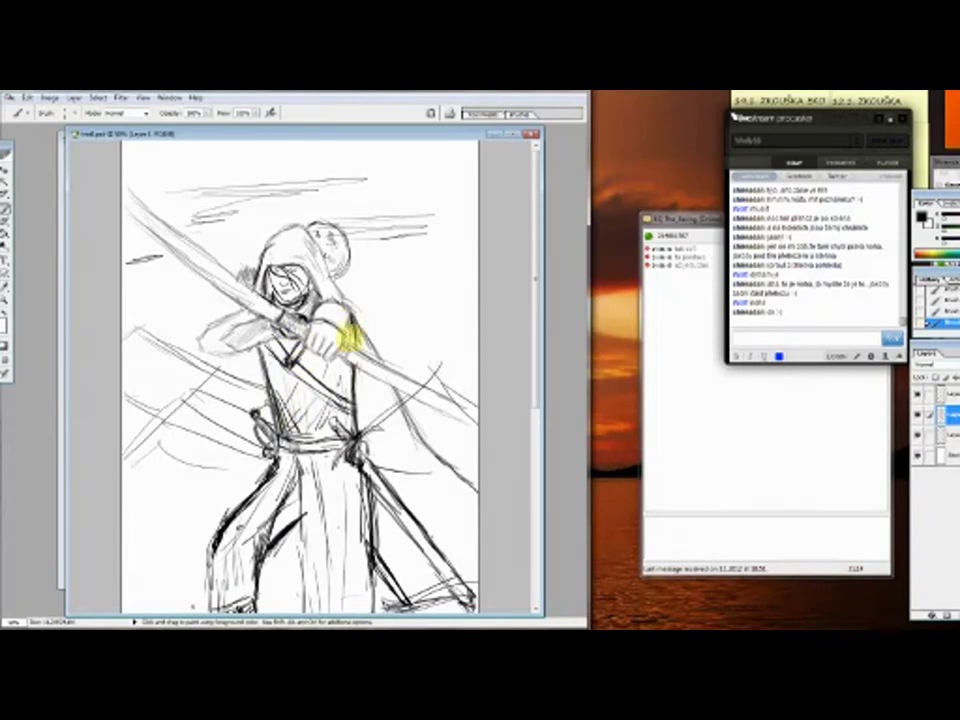
Outline and hatch the bent arm's sleeve and darken the shoulder and bow lines.
left_click_drag(232, 345, 266, 334)
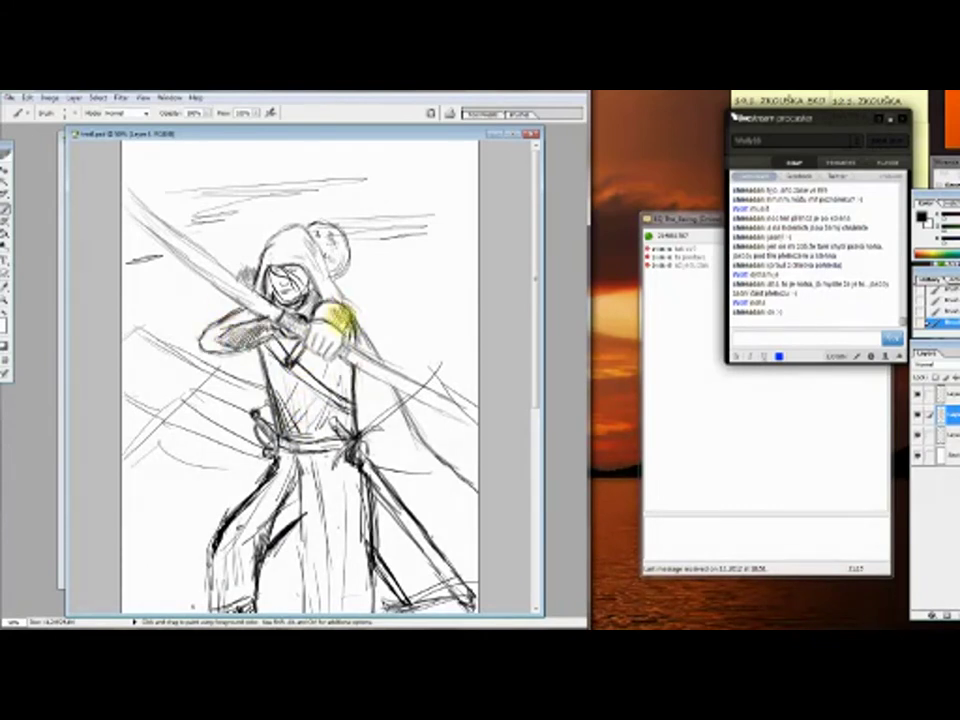
mouse_move(250, 268)
left_mouse_down()
mouse_move(182, 262)
mouse_move(393, 365)
left_mouse_up()
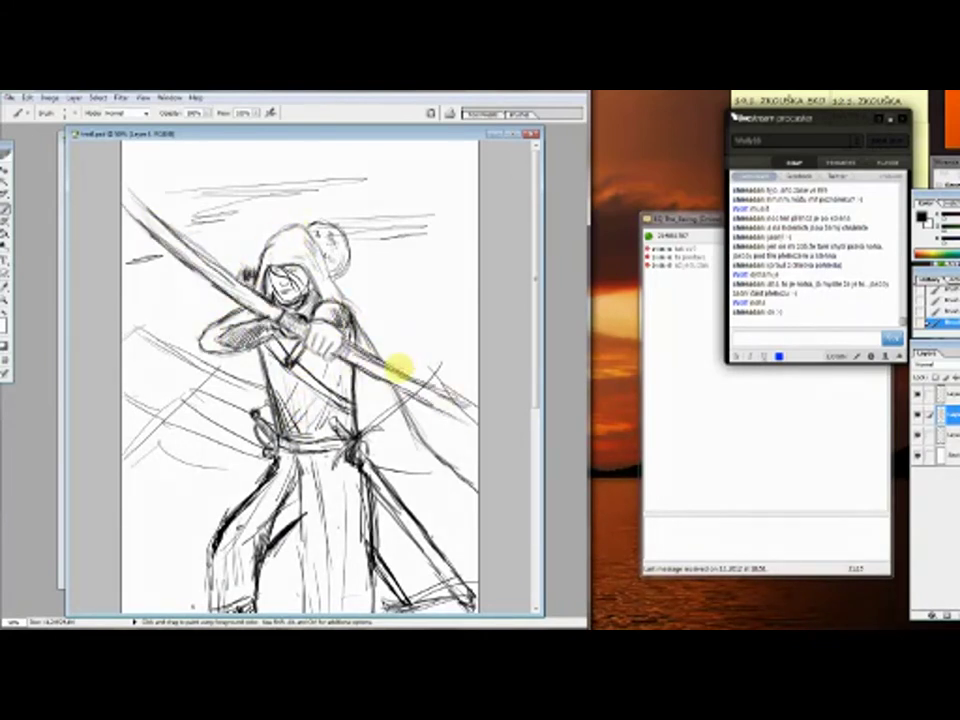
Sketch taller grass blades on the ground on both sides of the archer's feet.
scroll(253, 454, "down", 3)
key("z")
left_click(317, 281, "alt")
left_click(289, 311)
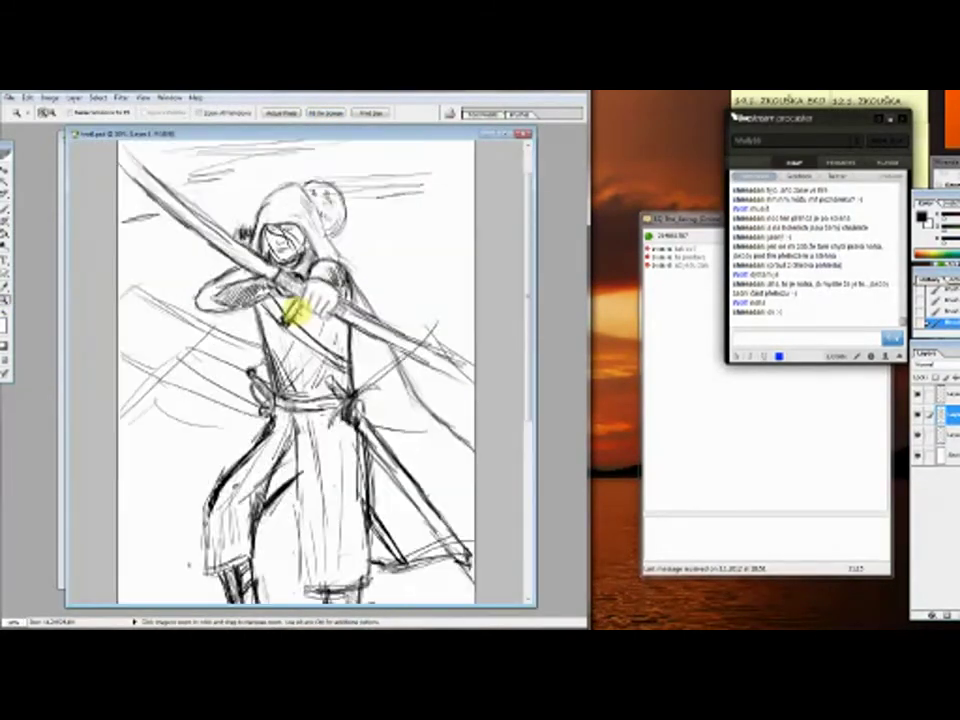
scroll(309, 290, "down", 1)
scroll(343, 193, "down", 2)
left_click(321, 261, "alt")
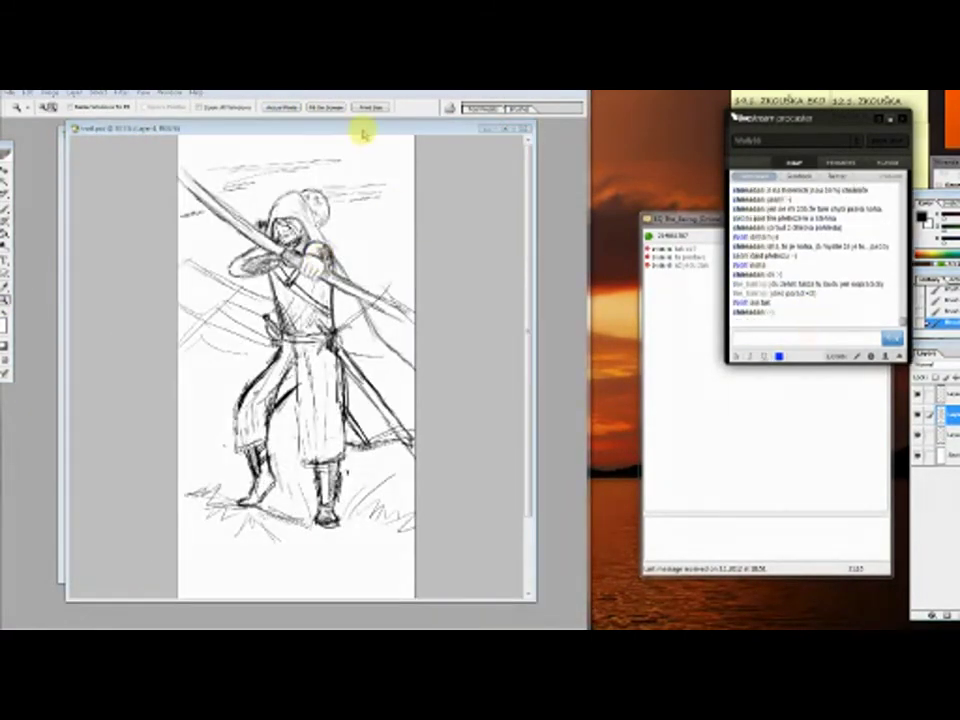
key("b")
mouse_move(207, 451)
left_mouse_down()
mouse_move(311, 510)
mouse_move(375, 570)
left_mouse_up()
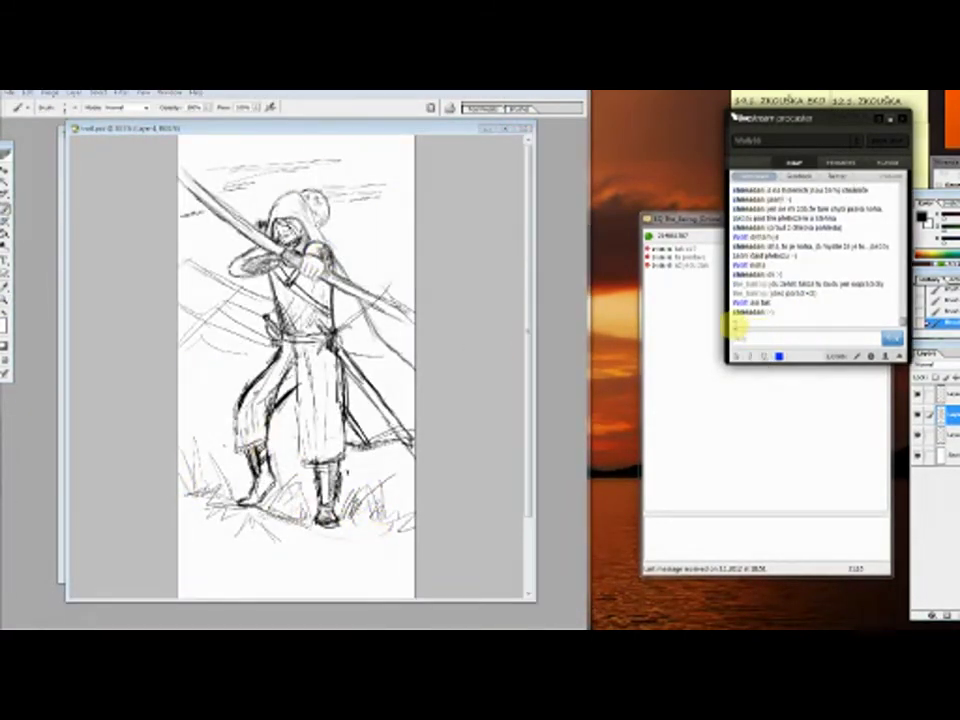
Examine the face's eyes, nose, mouth and crossing hair strands up close.
key("z")
left_click(287, 228)
left_click(311, 339)
key("b")
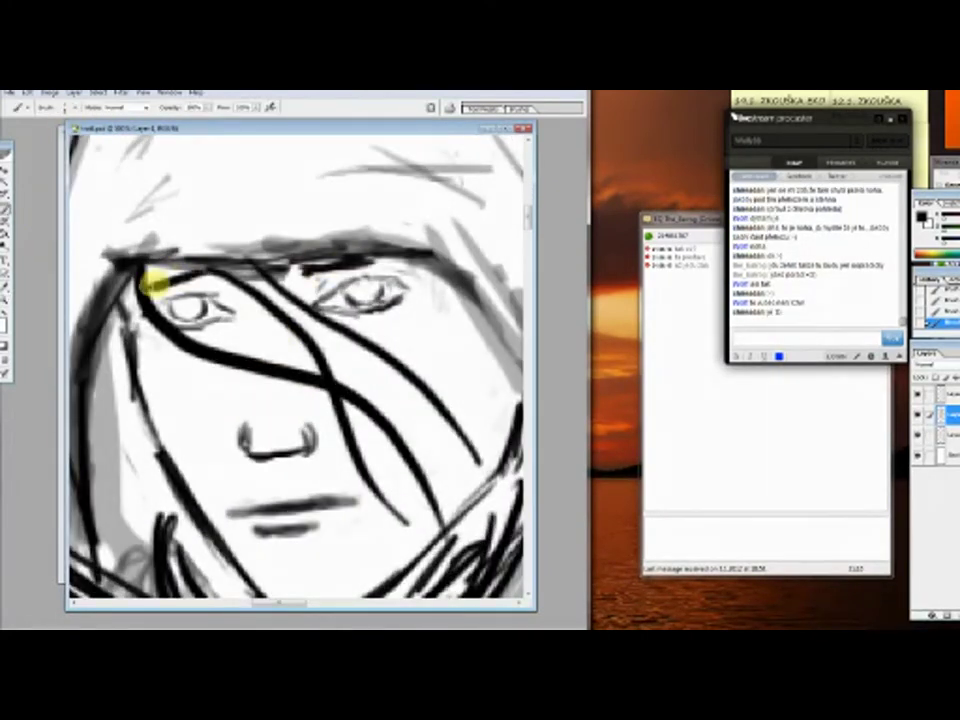
key("z")
left_click(143, 197, "alt")
left_click(311, 375, "alt")
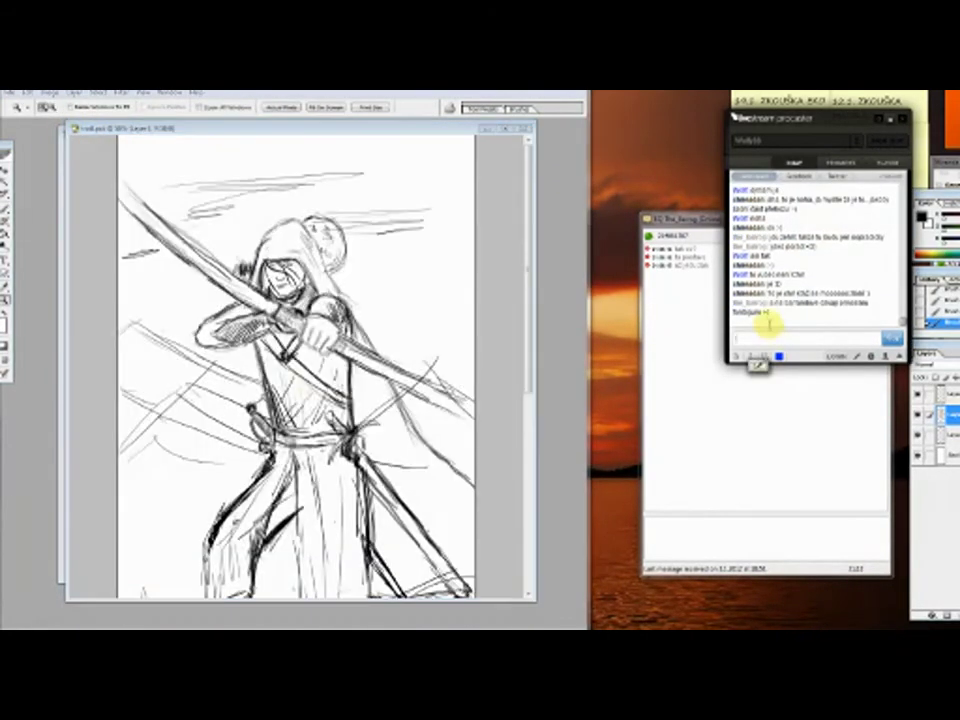
Thicken the clouds with dense horizontal scribbles across the sky and over the moon.
key("b")
left_click_drag(330, 228, 465, 240)
mouse_move(281, 197)
left_mouse_down()
mouse_move(150, 250)
mouse_move(325, 235)
mouse_move(350, 218)
left_mouse_up()
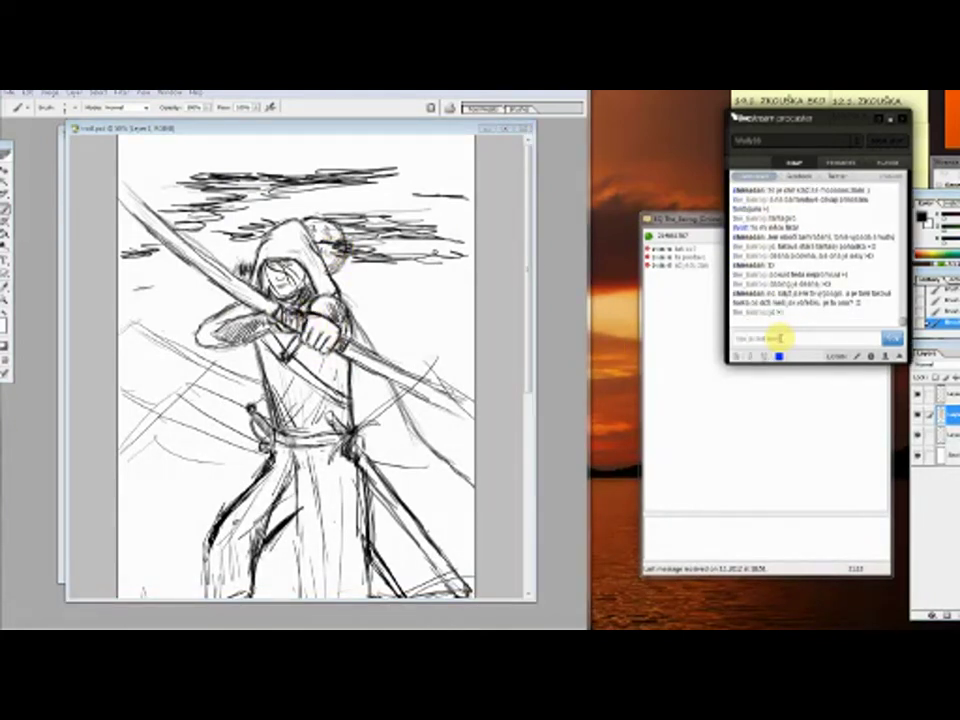
Switch to the web browser, search Google Images for "fantagiro" and look through the picture results.
key("alt+Tab")
left_click(810, 111)
type("fa")
key("Return")
left_click(735, 517)
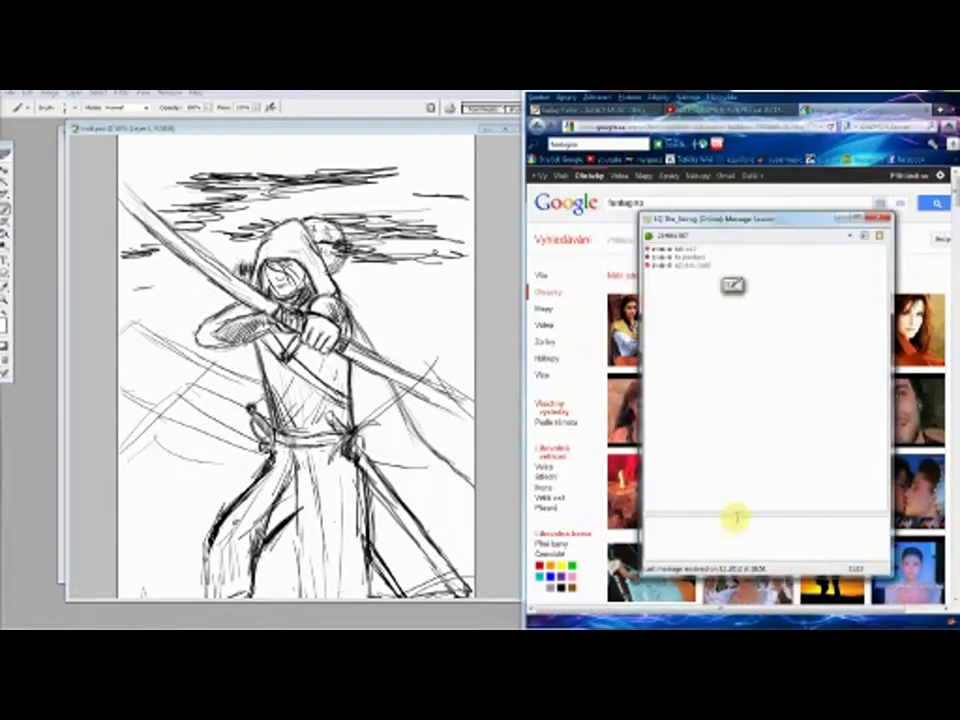
left_click(765, 265)
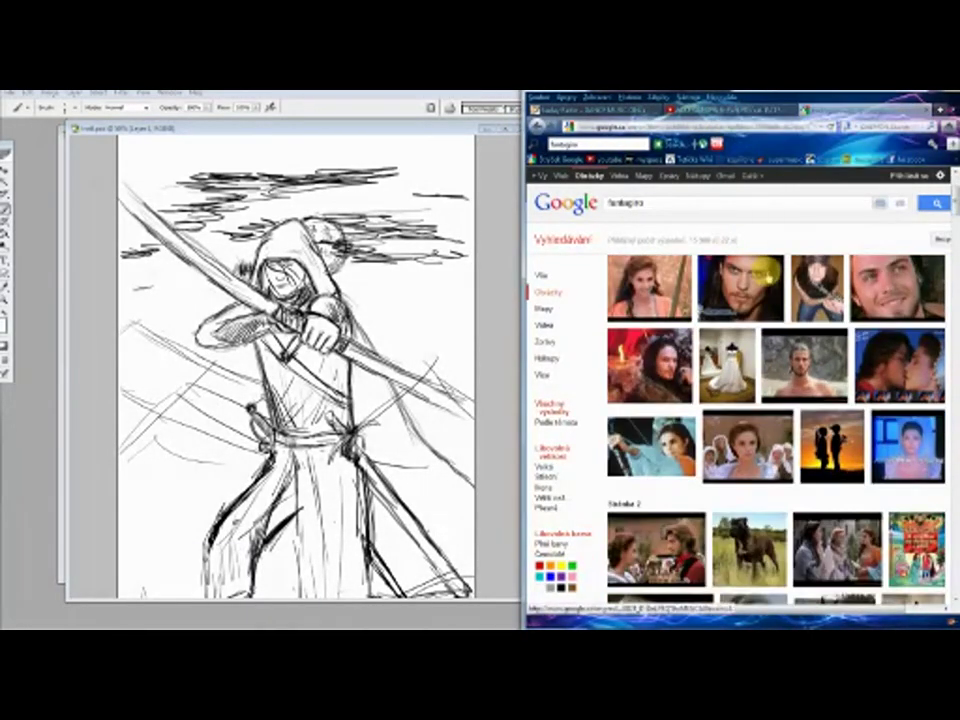
scroll(790, 345, "down", 5)
scroll(778, 352, "down", 3)
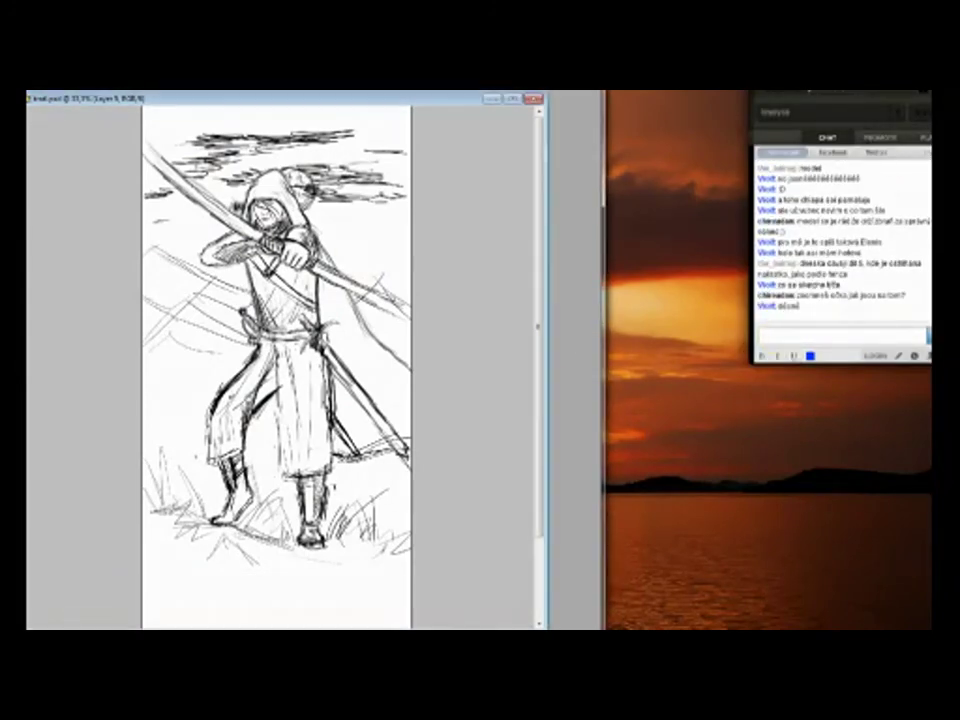
Draw the string hand's extended fingers beneath the wrapped bow grip, beside the front fist.
scroll(240, 392, "up", 6)
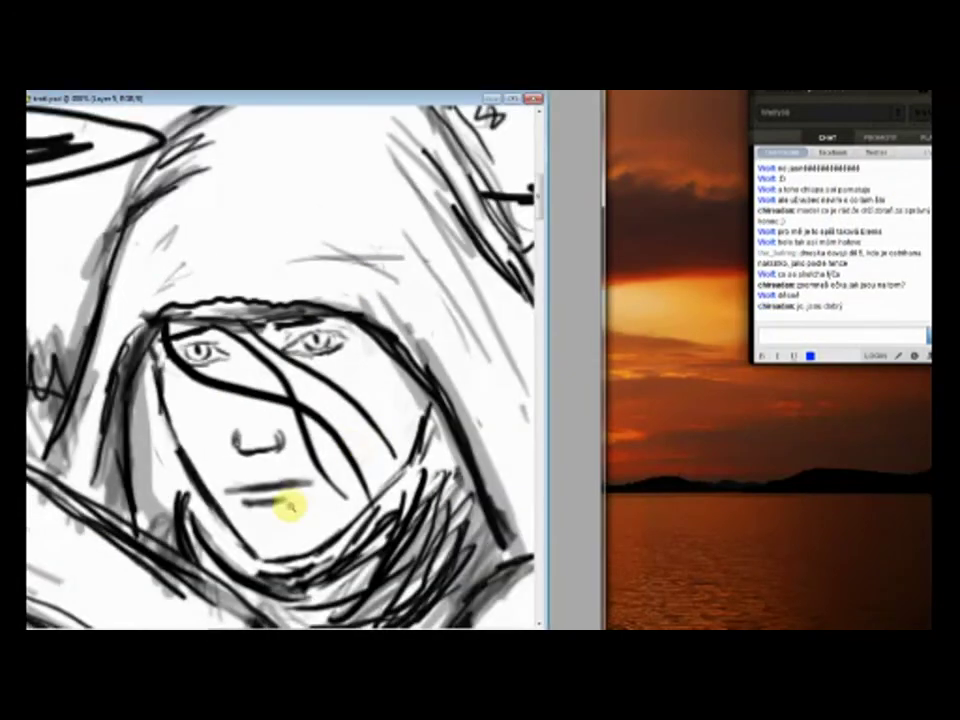
scroll(290, 450, "down", 3)
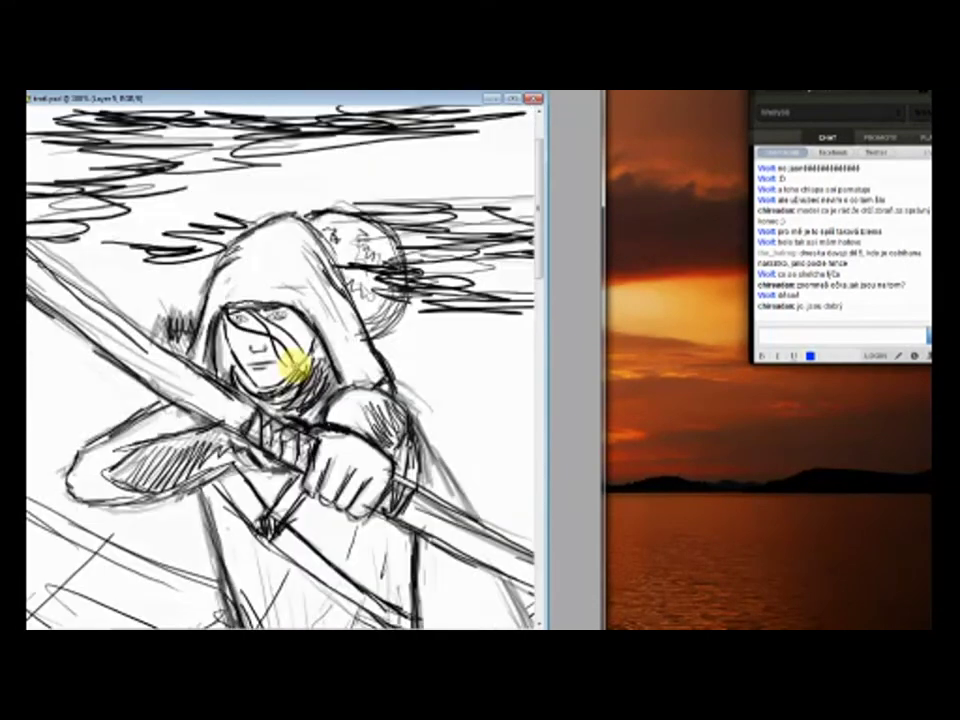
scroll(130, 355, "up", 3)
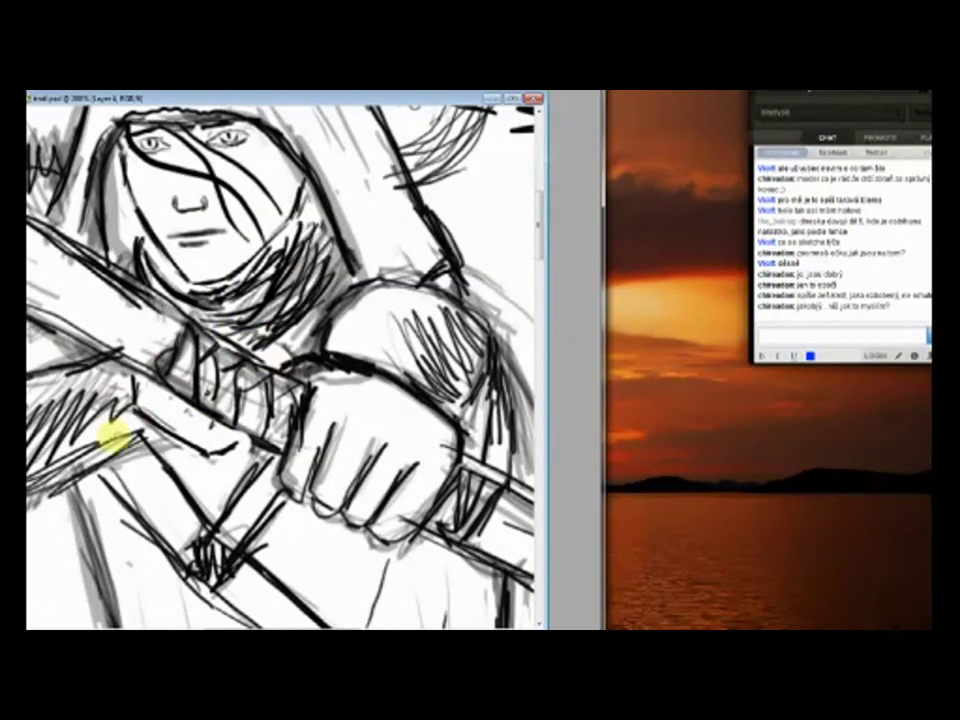
scroll(113, 437, "down", 3)
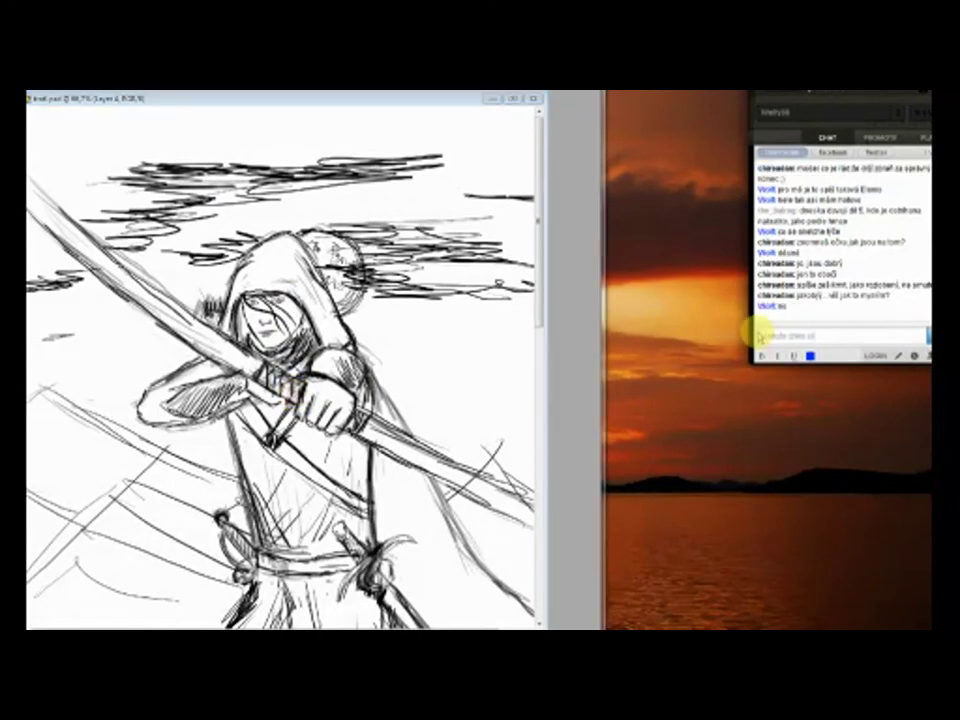
Clear the shading beneath the hood's edge and draw thick, inward-slanting eyebrows above both eyes.
scroll(279, 364, "up", 4)
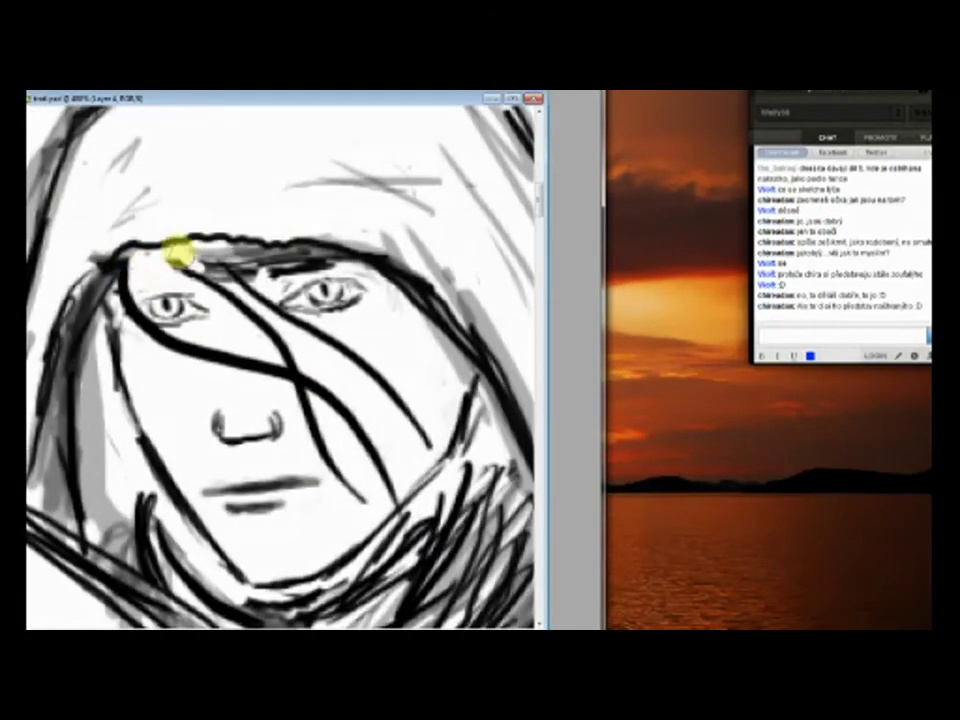
left_click_drag(130, 272, 182, 279)
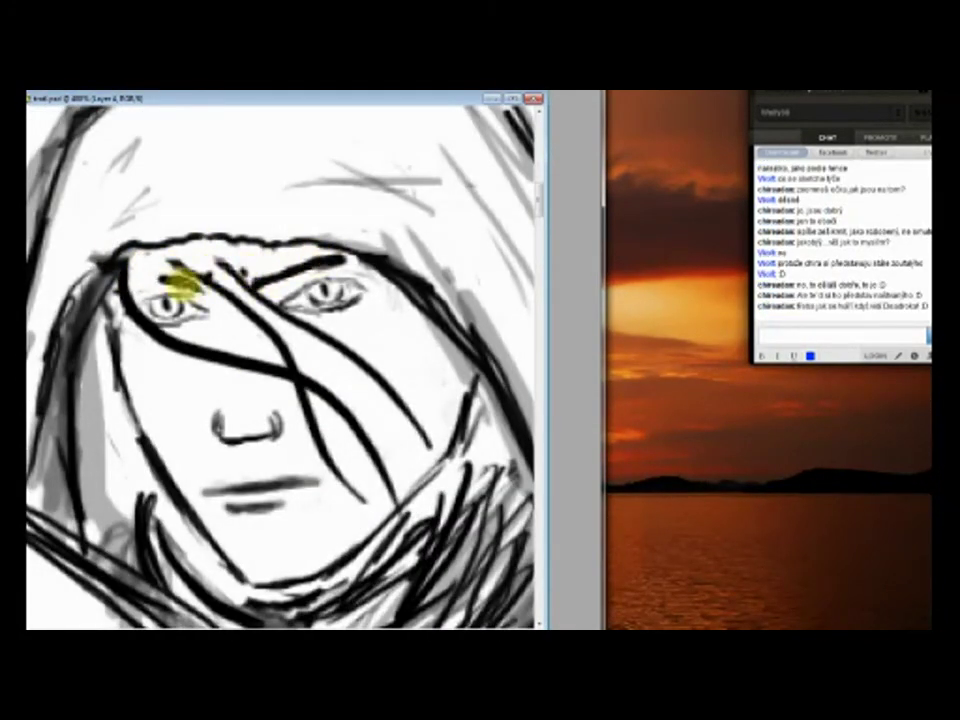
left_click(828, 338)
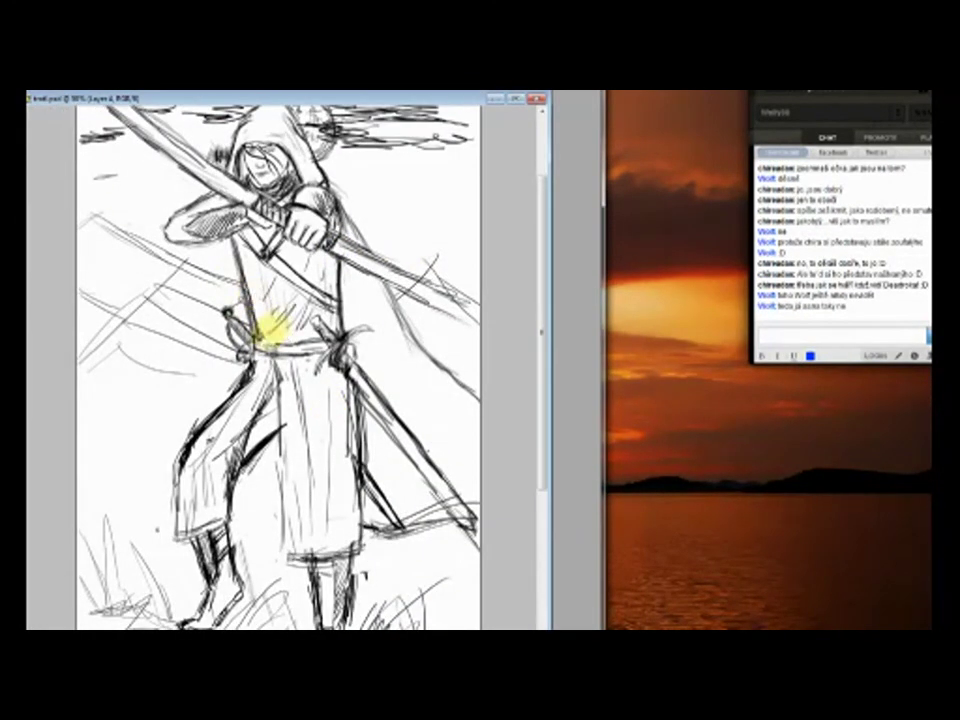
Rework the belt lines across the archer's waist between the two sword hilts.
left_click_drag(313, 386, 290, 352)
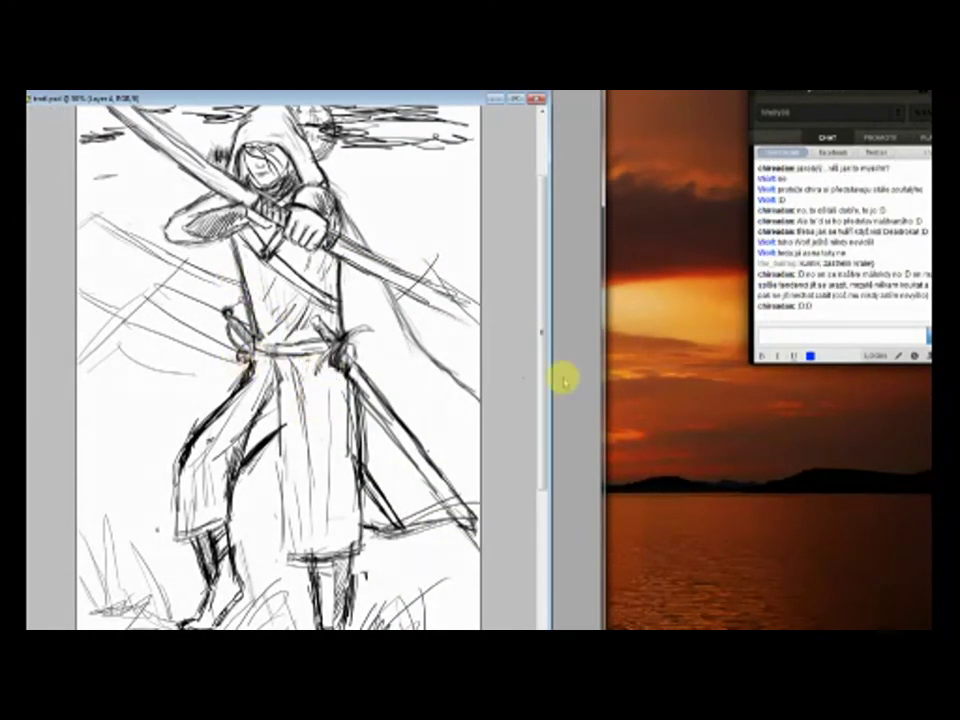
left_click(850, 338)
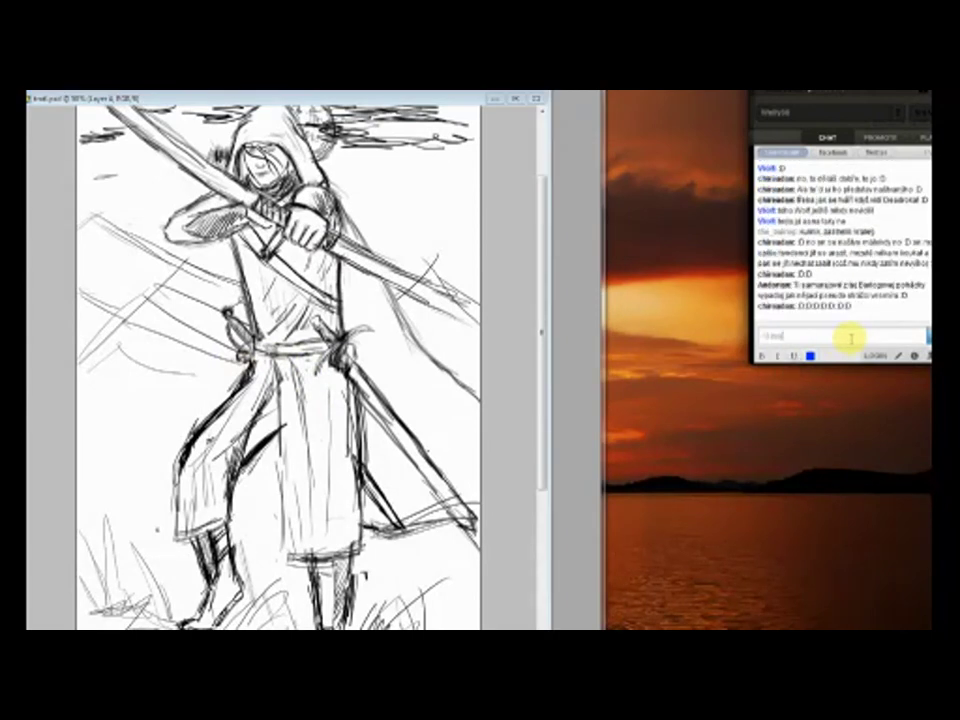
key("minus")
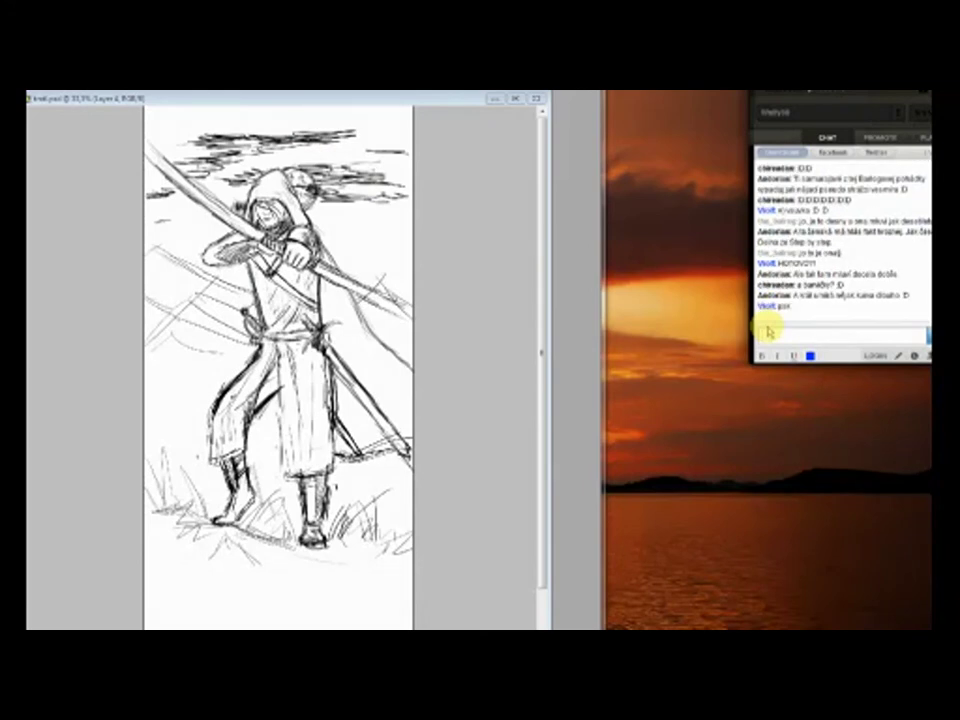
Examine the face with its slanted eyebrows and the surrounding hood up close.
key("ctrl+1")
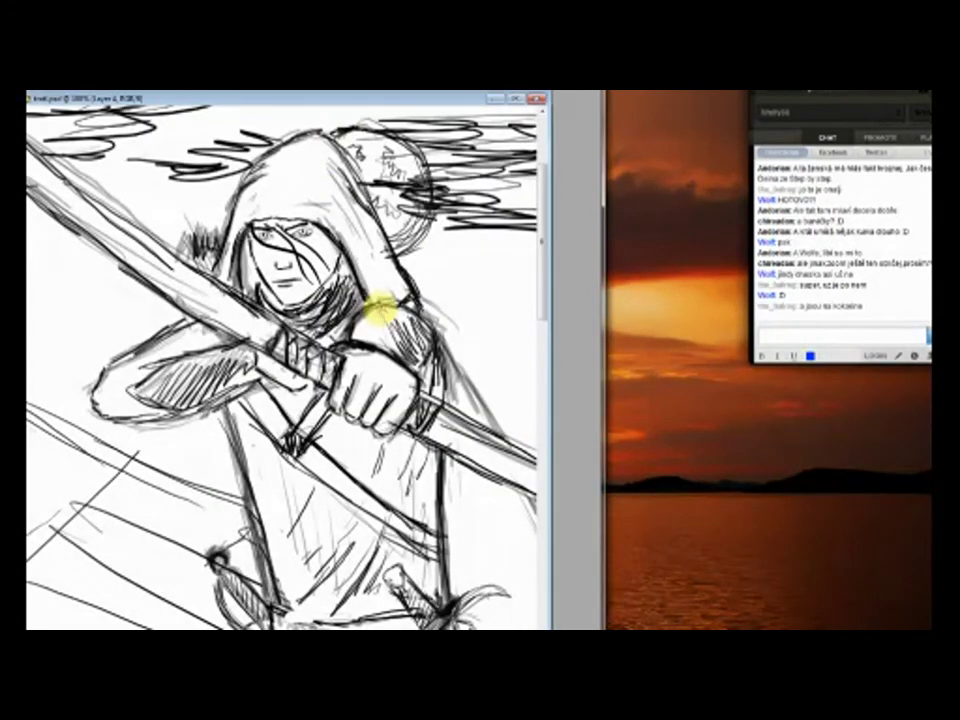
left_click(283, 290)
left_click(274, 330)
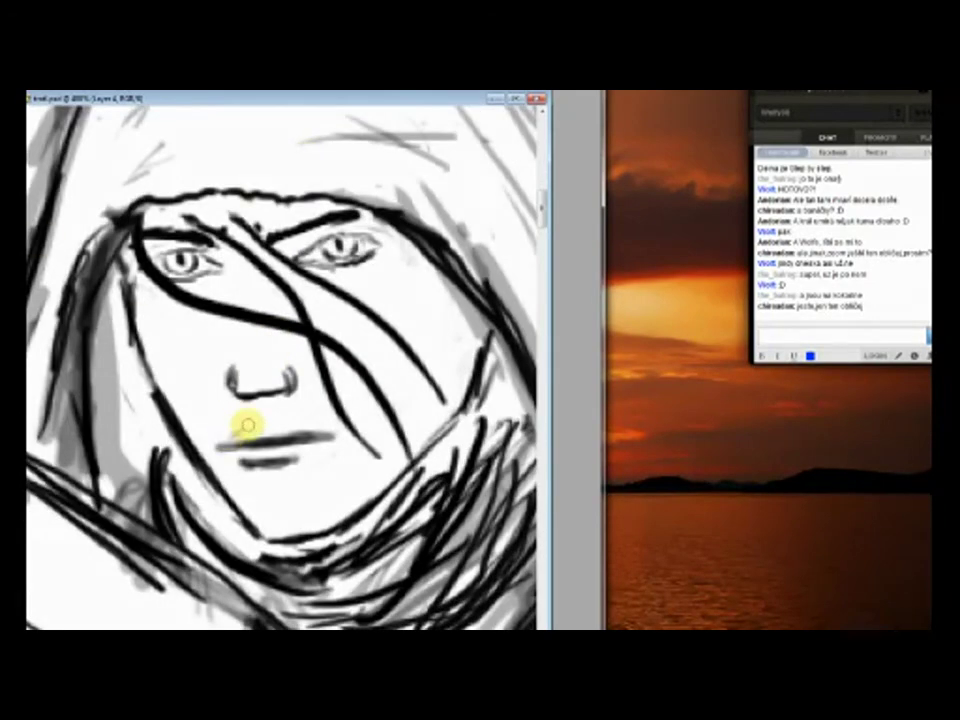
key("ctrl+0")
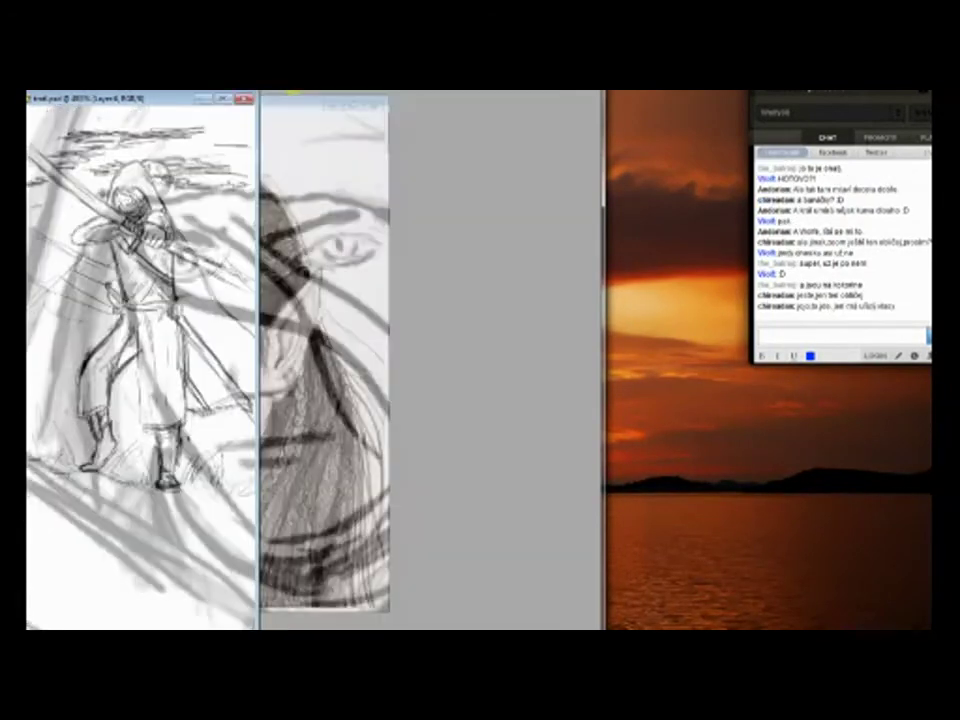
left_click(185, 265)
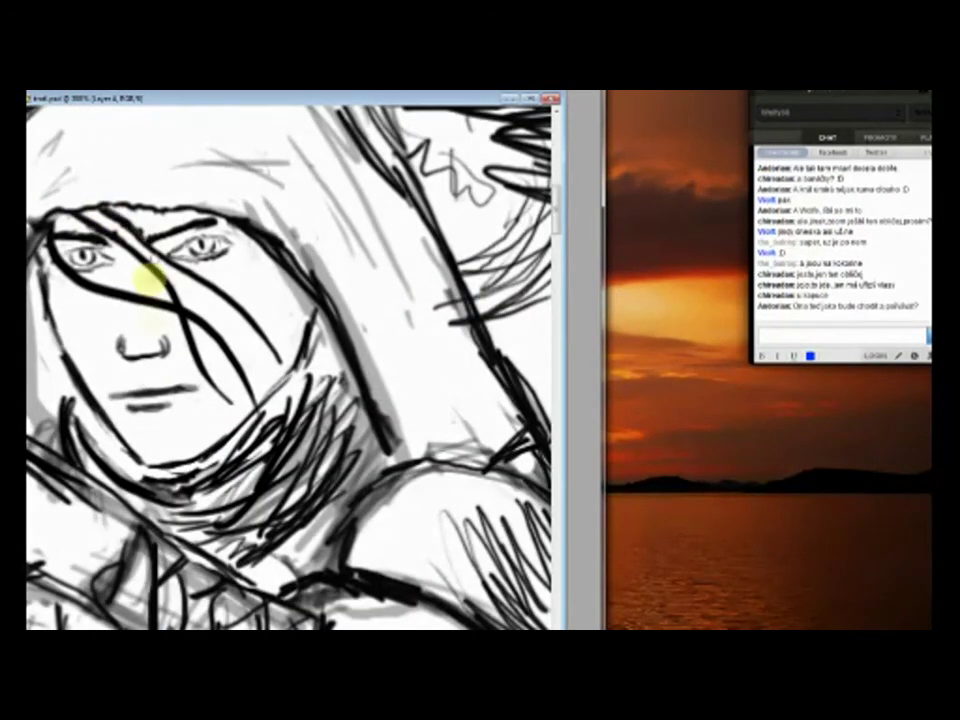
Ink the guard of the sword hilt beside the belt above the bent leg with dark strokes.
left_click(306, 446, "alt")
left_click(279, 439, "alt")
left_click(246, 396)
left_click(205, 345)
mouse_move(205, 345)
left_mouse_down()
mouse_move(186, 431)
mouse_move(220, 361)
mouse_move(260, 385)
left_mouse_up()
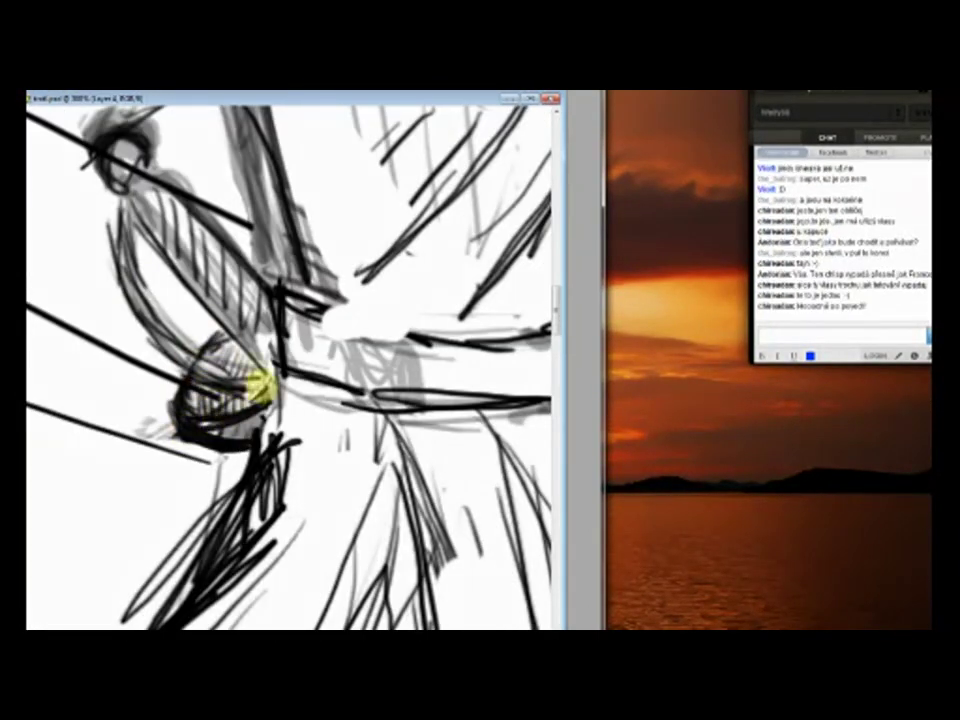
Shade the bridge of the archer's nose with light, slanted hatch strokes between the eyes.
left_click(133, 279, "alt")
left_click(133, 279)
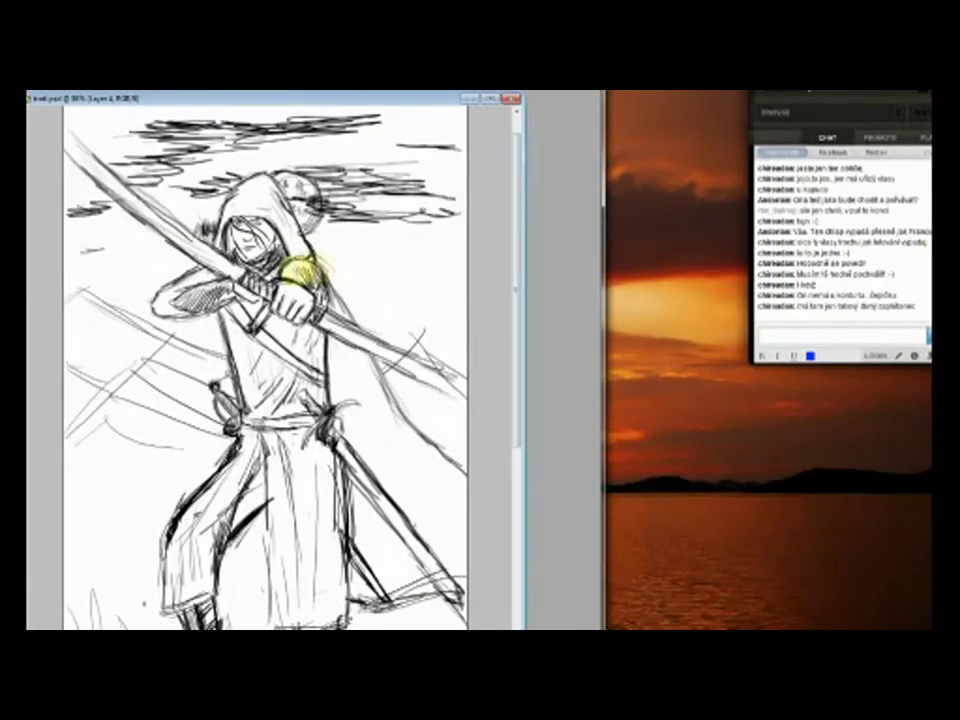
left_click(306, 268)
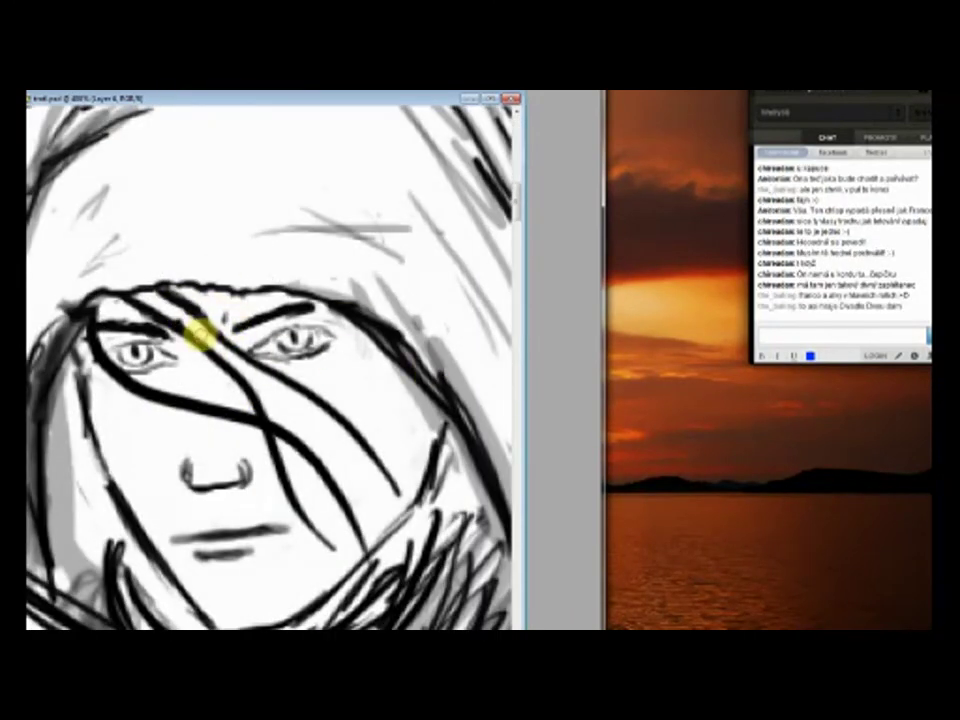
left_click_drag(246, 326, 268, 261)
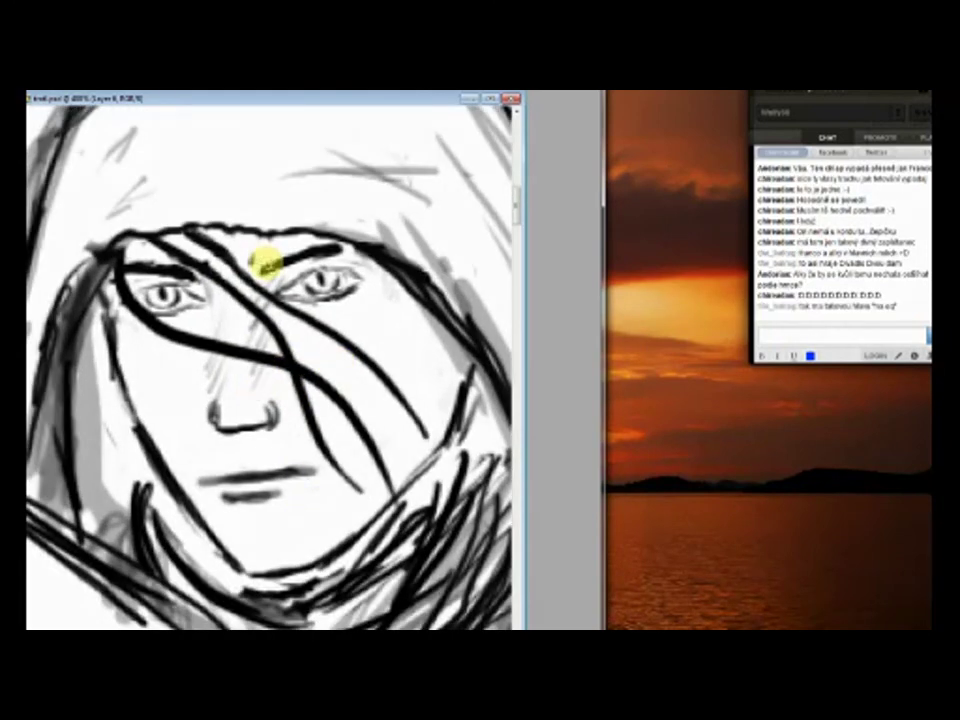
left_click(330, 330)
Erase the dark rounded guard of the sword hilt beside the belt above the bent leg.
left_click(330, 330, "alt")
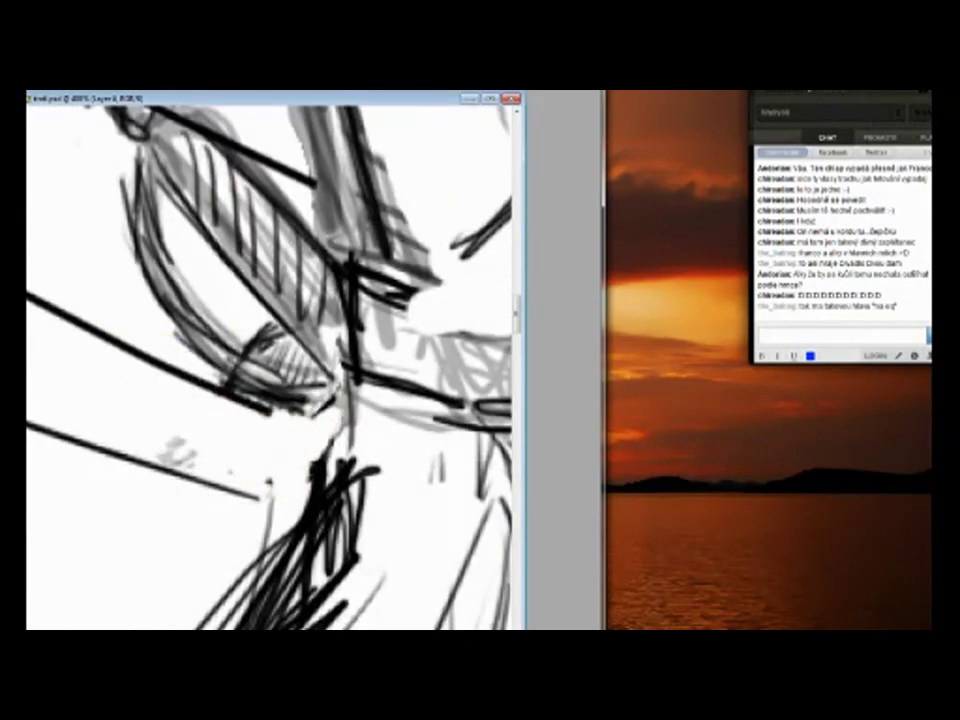
left_click(838, 336)
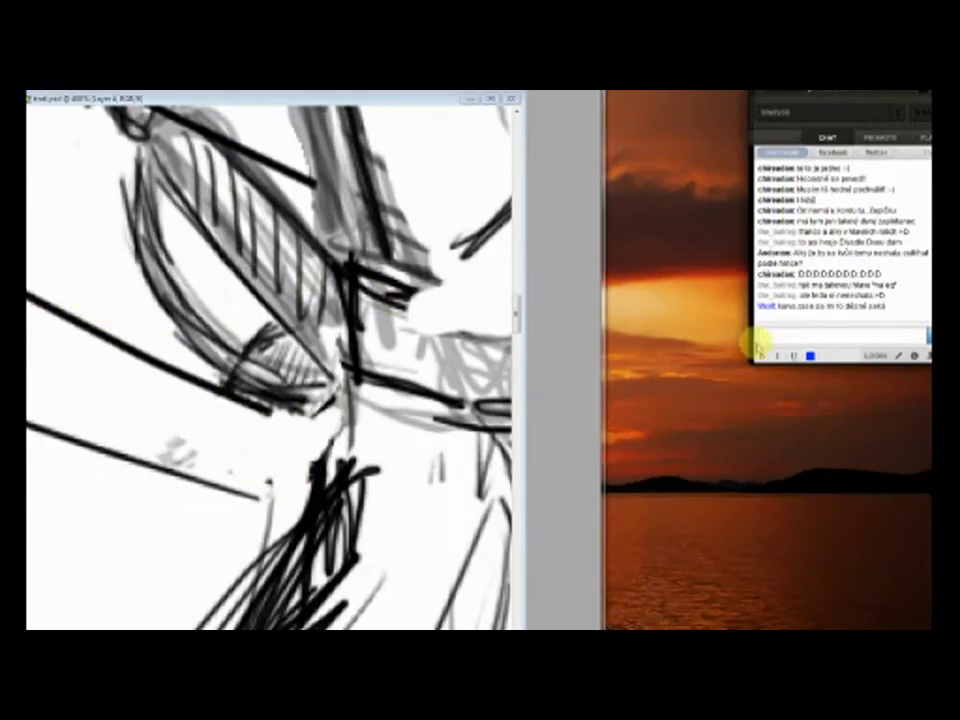
left_click(101, 268)
left_click_drag(258, 335, 235, 320)
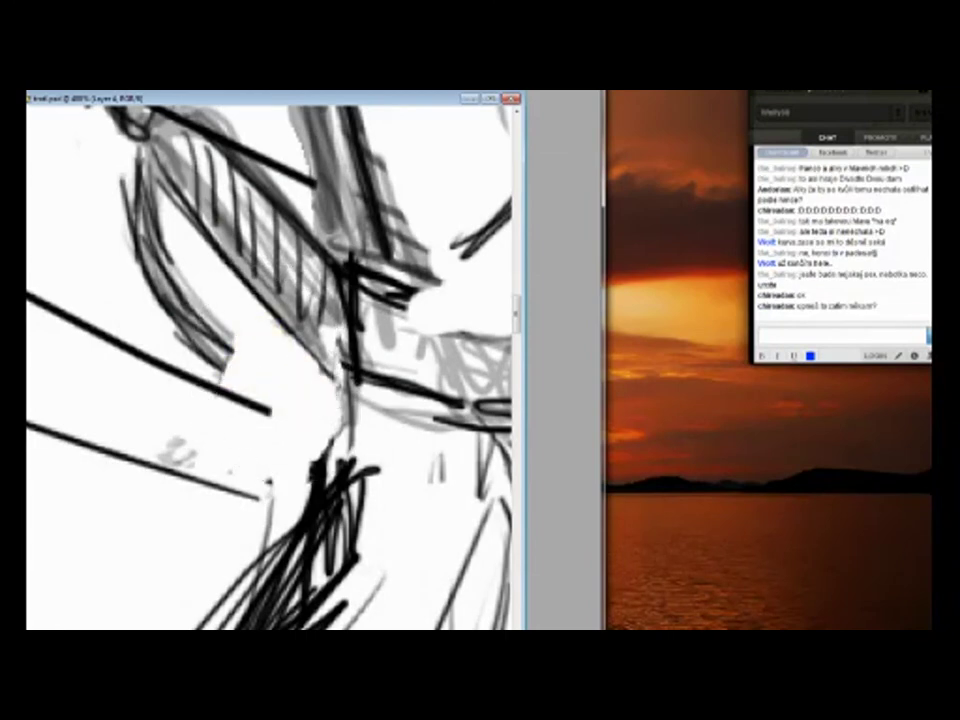
Draw a short slanted crossguard where that sword hilt meets the belt above the bent leg.
left_click(782, 345)
left_click(277, 384)
mouse_move(277, 384)
left_mouse_down()
mouse_move(279, 448)
mouse_move(285, 381)
left_mouse_up()
key("ctrl+minus")
key("ctrl+minus")
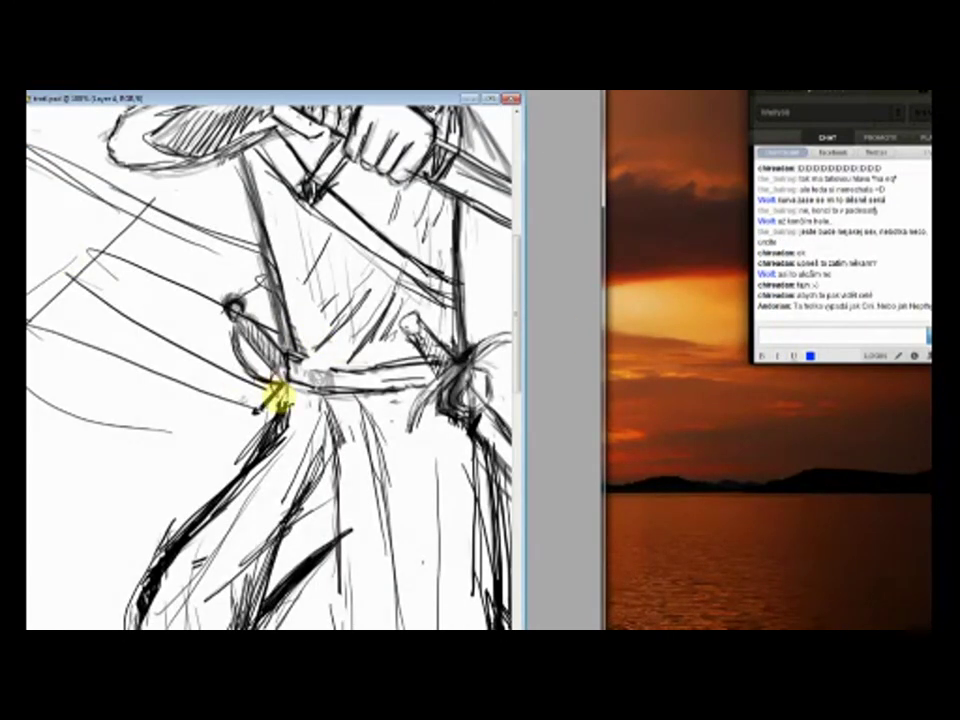
Ink the belt between the two sword hilts with strap segments and a crossed knot at the waist.
key("ctrl+minus")
key("ctrl+minus")
left_click(806, 336)
left_click(257, 161)
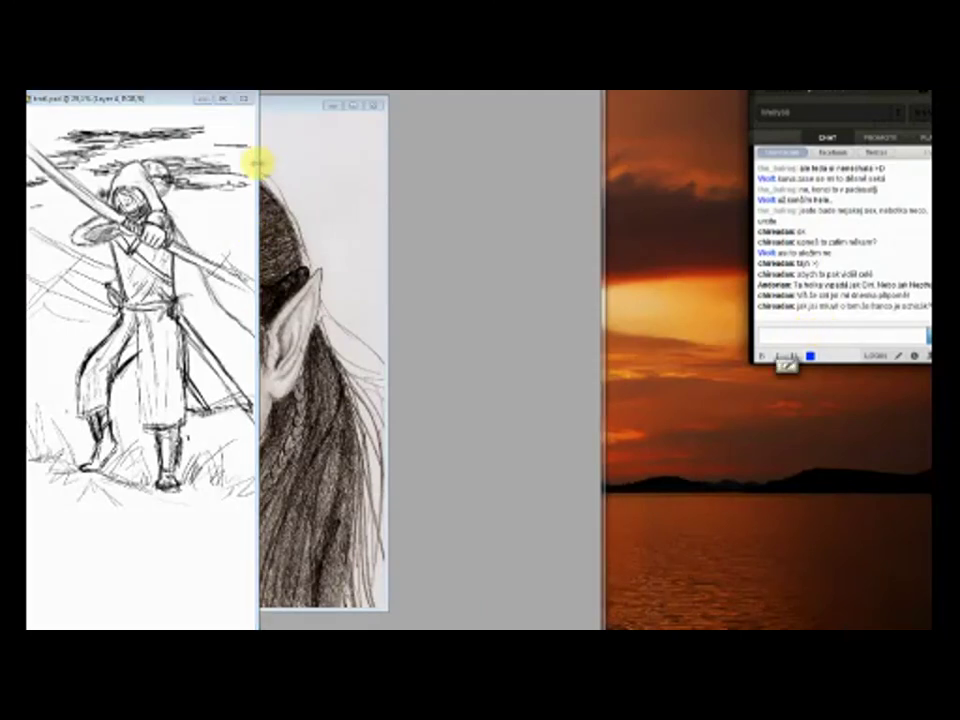
key("ctrl+plus")
scroll(369, 326, "down", 5)
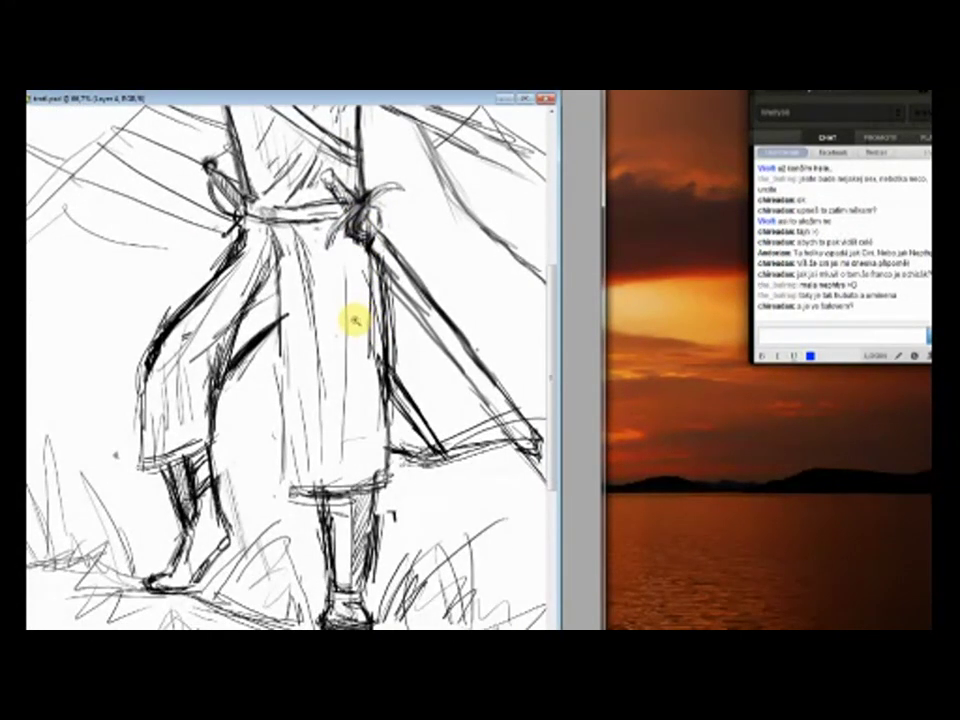
scroll(355, 320, "up", 2)
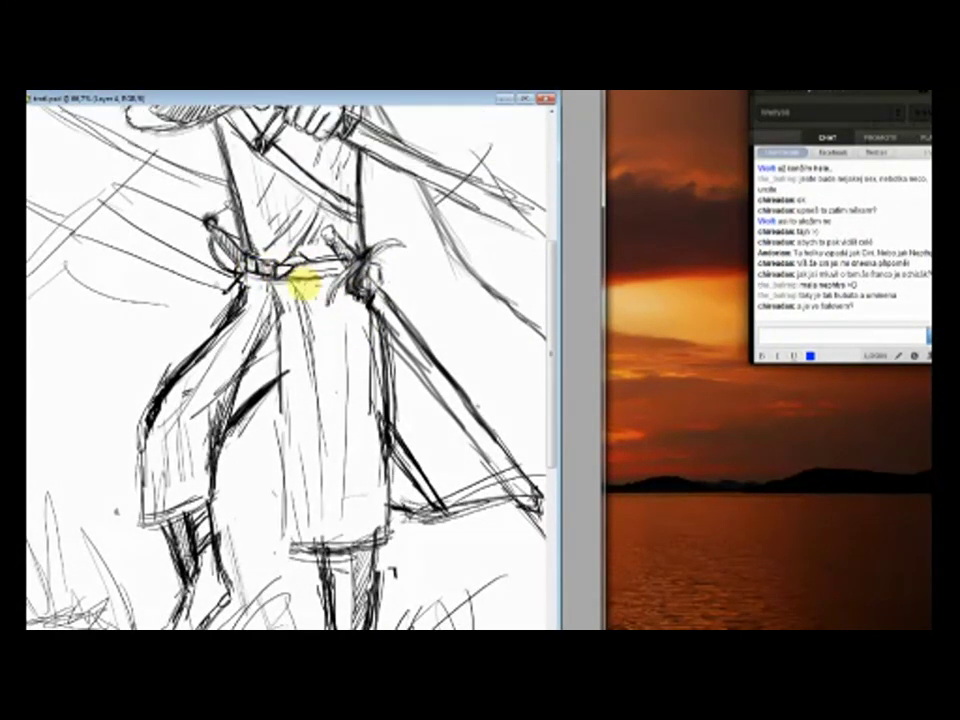
scroll(286, 260, "down", 2)
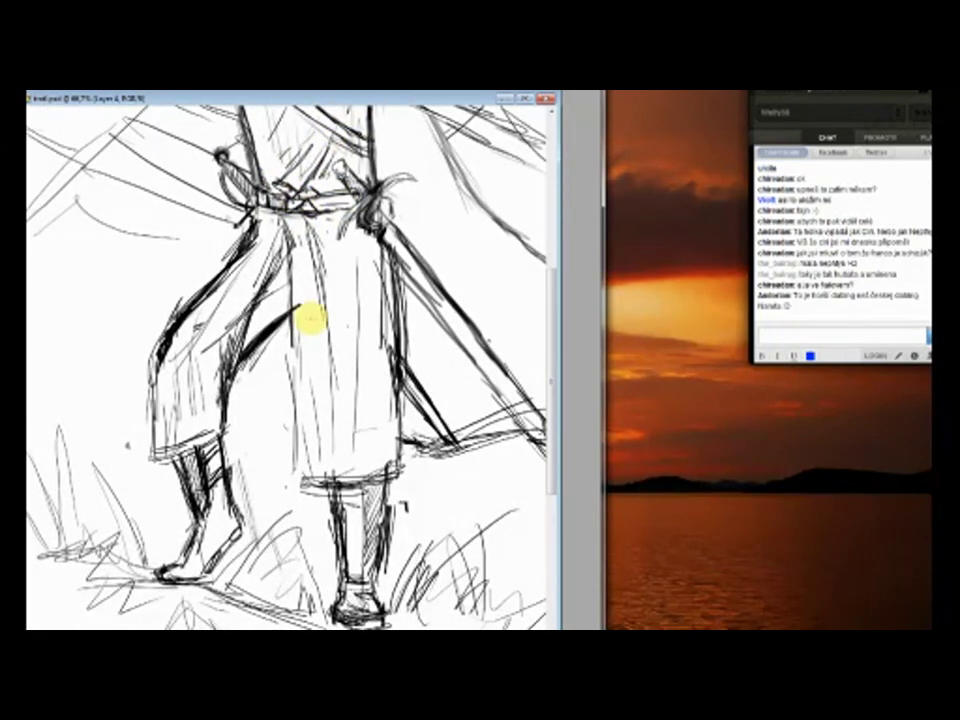
scroll(418, 439, "down", 1)
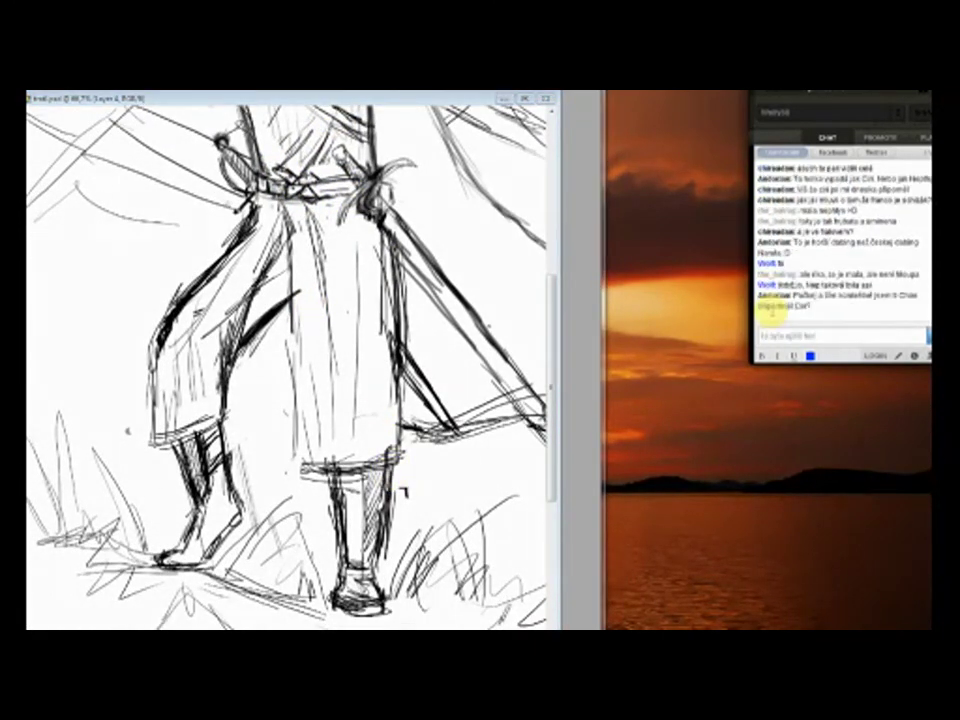
Clean up the long sword's handle and curved crossguard, and redraw the scabbard mouth beneath it with thick angular outlines.
scroll(279, 154, "up", 2)
mouse_move(186, 305)
left_mouse_down()
mouse_move(193, 200)
mouse_move(227, 261)
mouse_move(240, 238)
left_mouse_up()
scroll(280, 332, "down", 3)
mouse_move(280, 332)
left_mouse_down()
mouse_move(386, 253)
mouse_move(214, 214)
mouse_move(350, 425)
left_mouse_up()
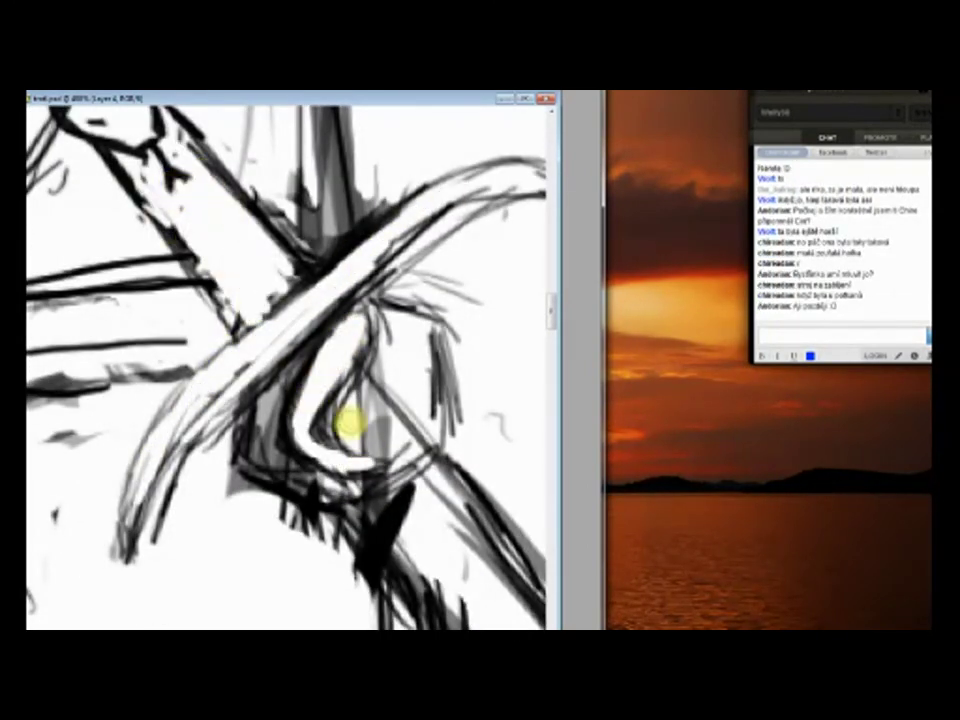
scroll(340, 440, "down", 3)
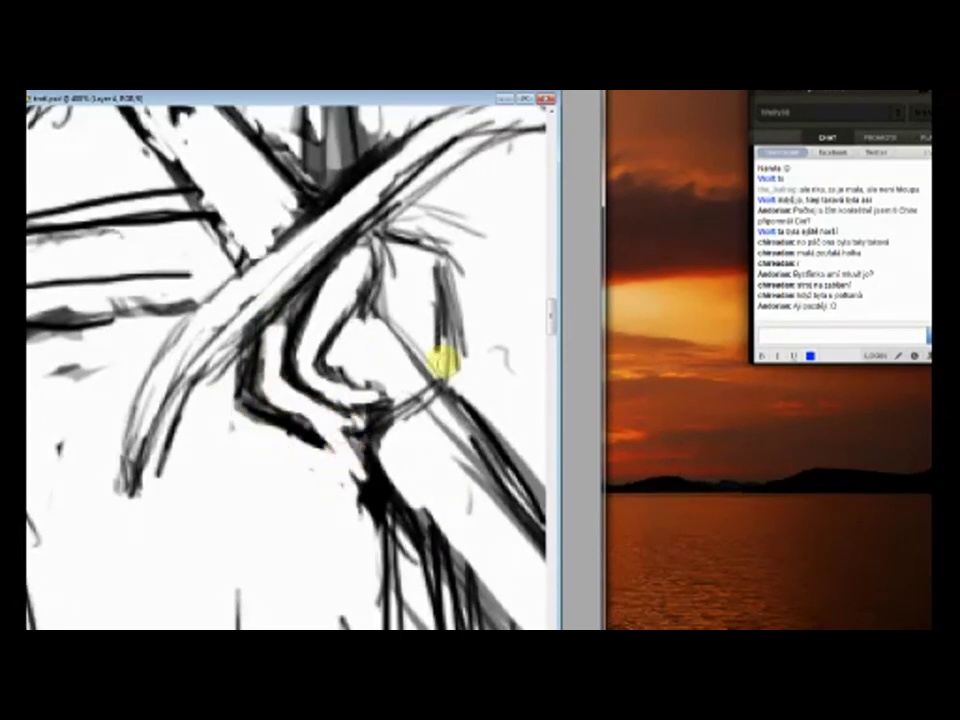
key("ctrl+minus")
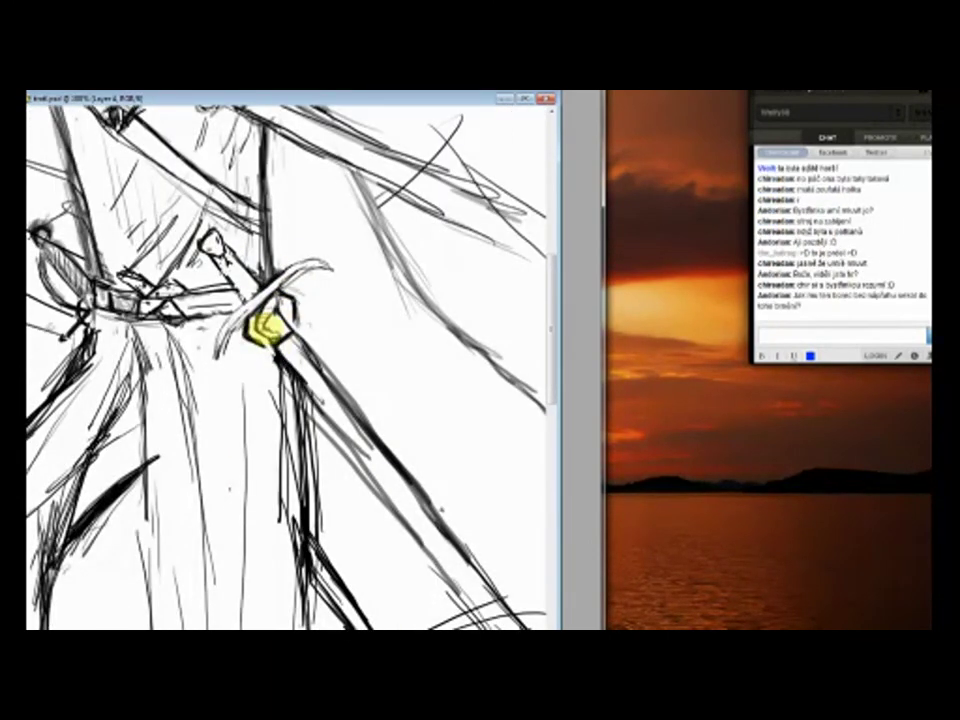
Extend the smaller sword hilt above the bent leg with a curved crossguard and check it against the whole figure.
key("ctrl+0")
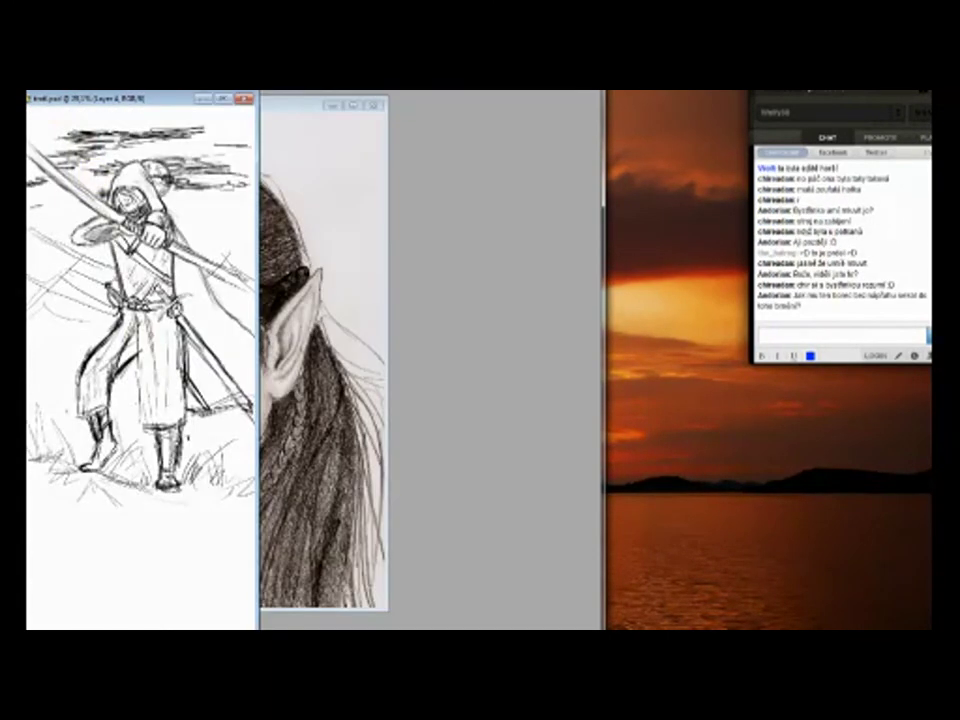
left_click(280, 352)
scroll(283, 352, "down", 3)
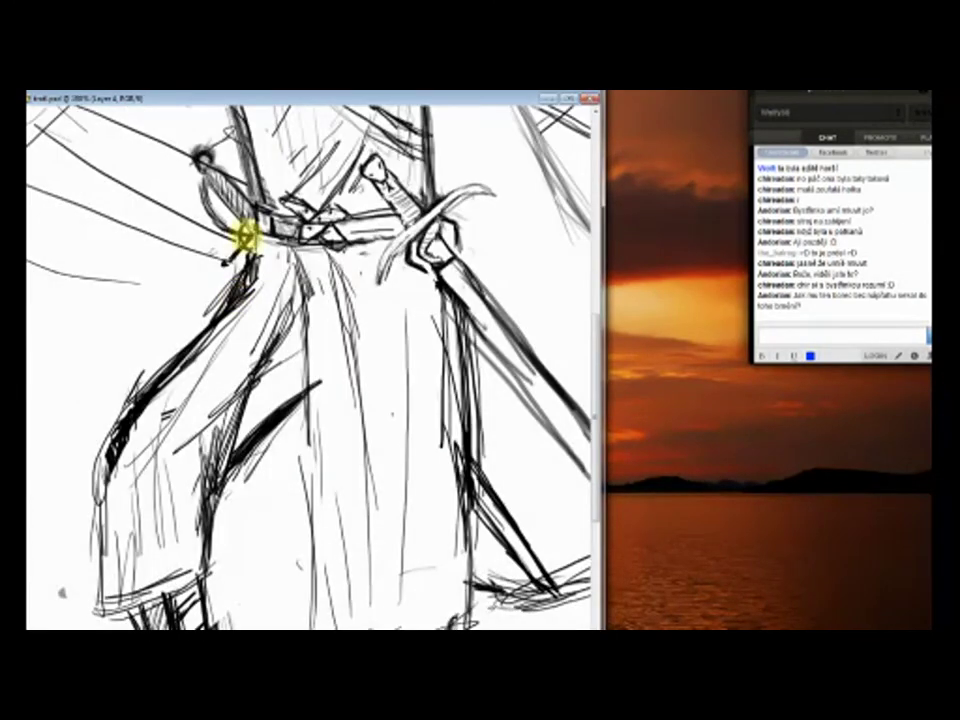
left_click_drag(250, 261, 186, 333)
scroll(146, 369, "down", 5)
scroll(253, 450, "up", 6)
key("ctrl+0")
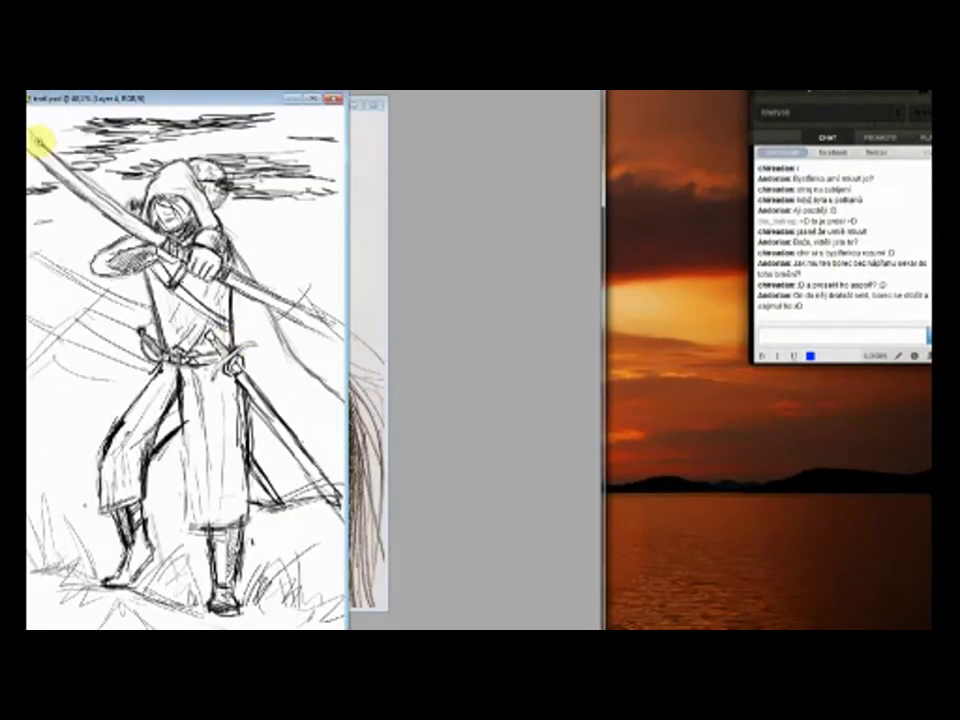